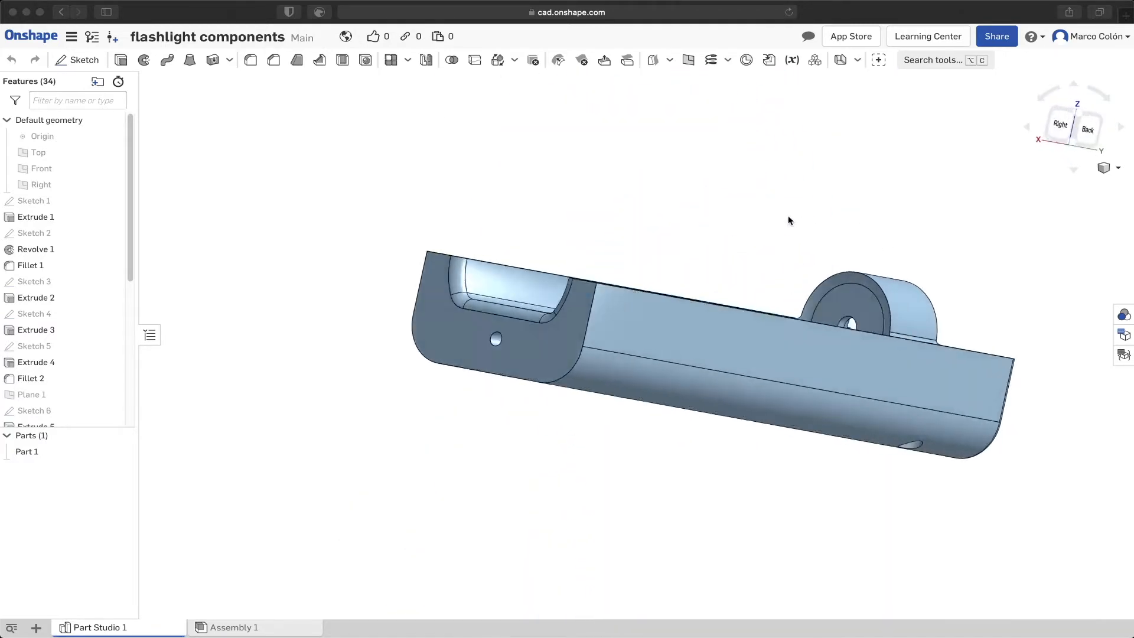
- Switch to the Complete Flashlight v2 drawing and compare the Flashlight Top sheet with the Flashlight Bottom sheet
key(ctrl+Left)
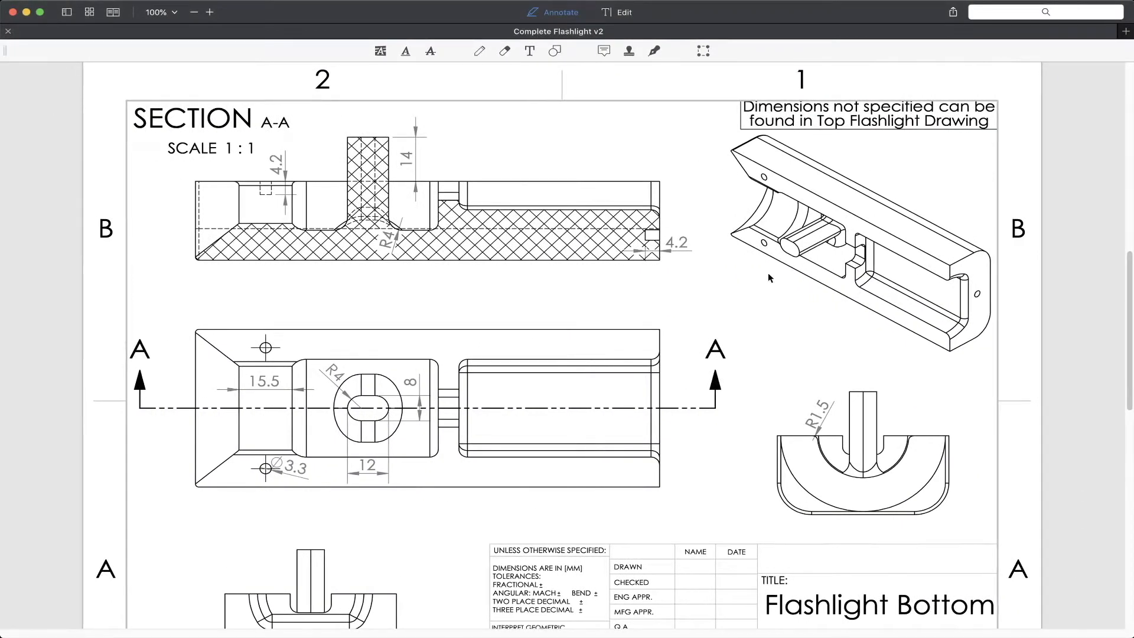
scroll(769, 278, down, 2)
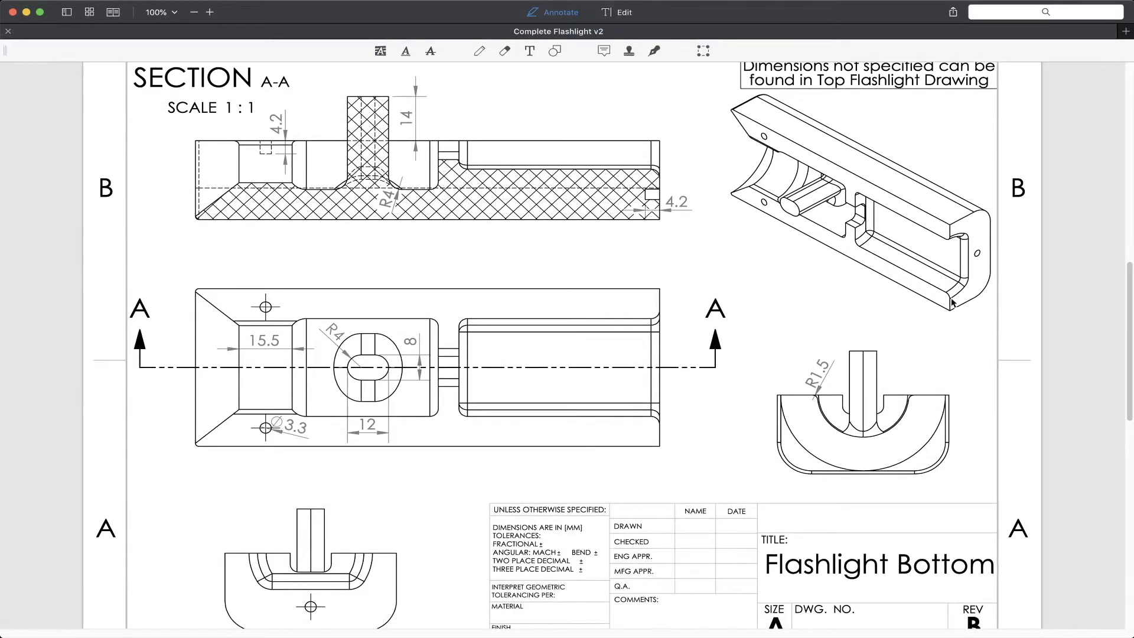
scroll(952, 302, up, 15)
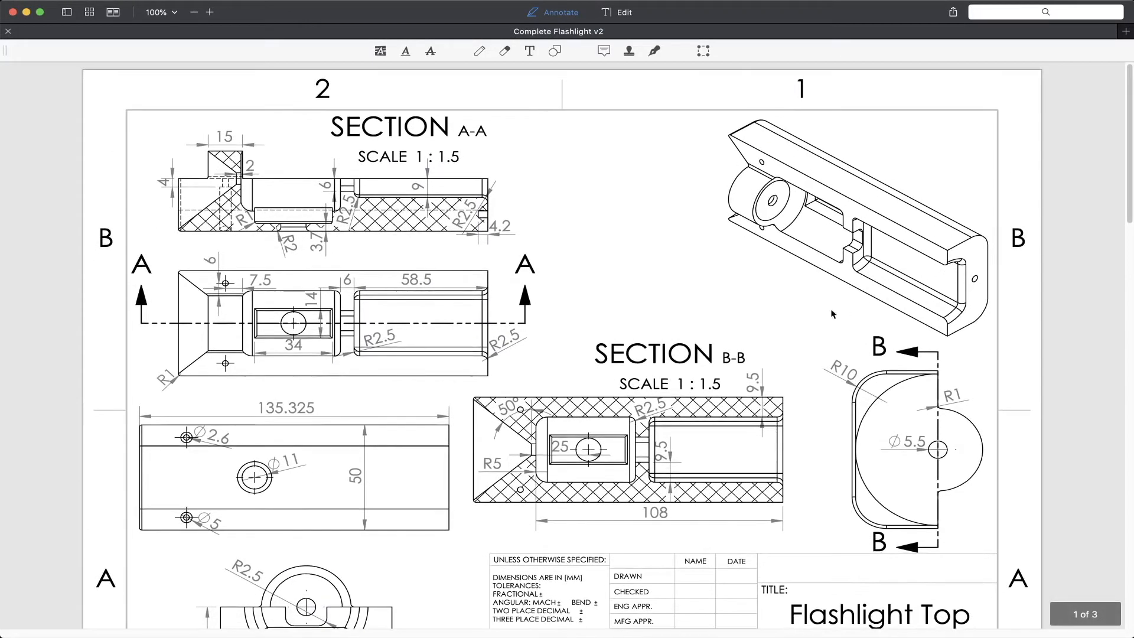
scroll(833, 313, down, 15)
scroll(860, 232, up, 2)
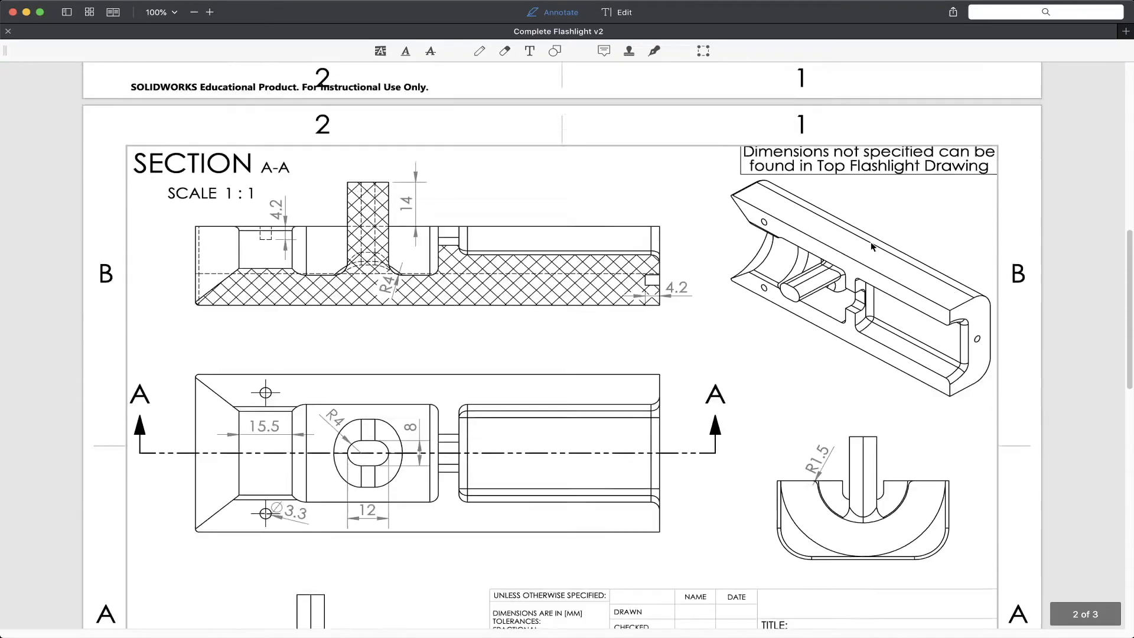
scroll(870, 245, up, 10)
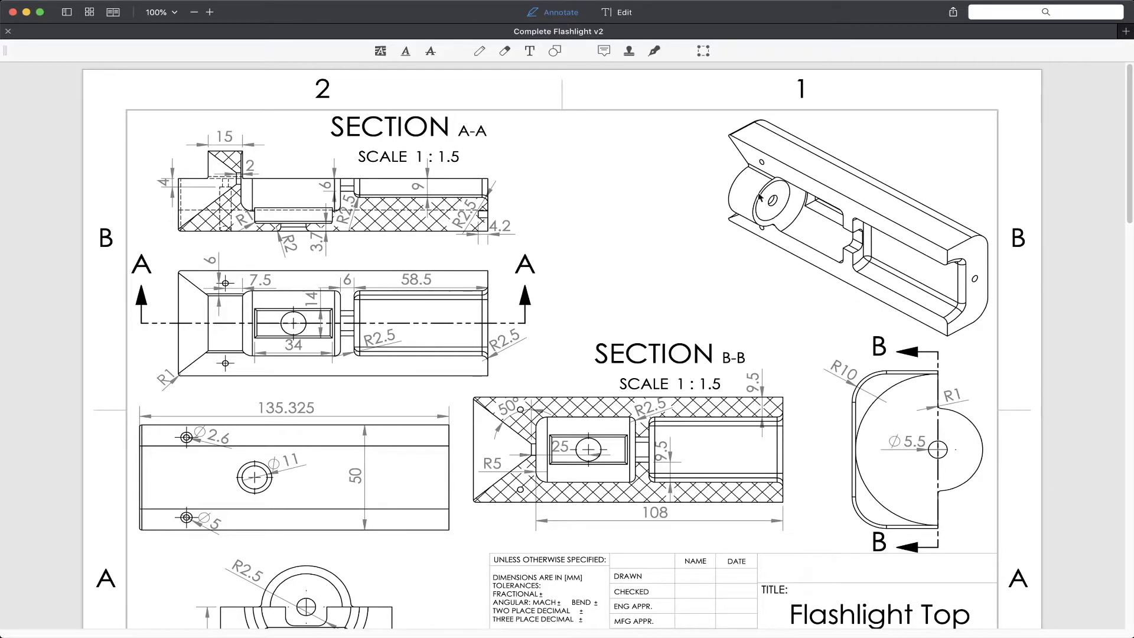
scroll(760, 198, down, 10)
scroll(758, 193, down, 5)
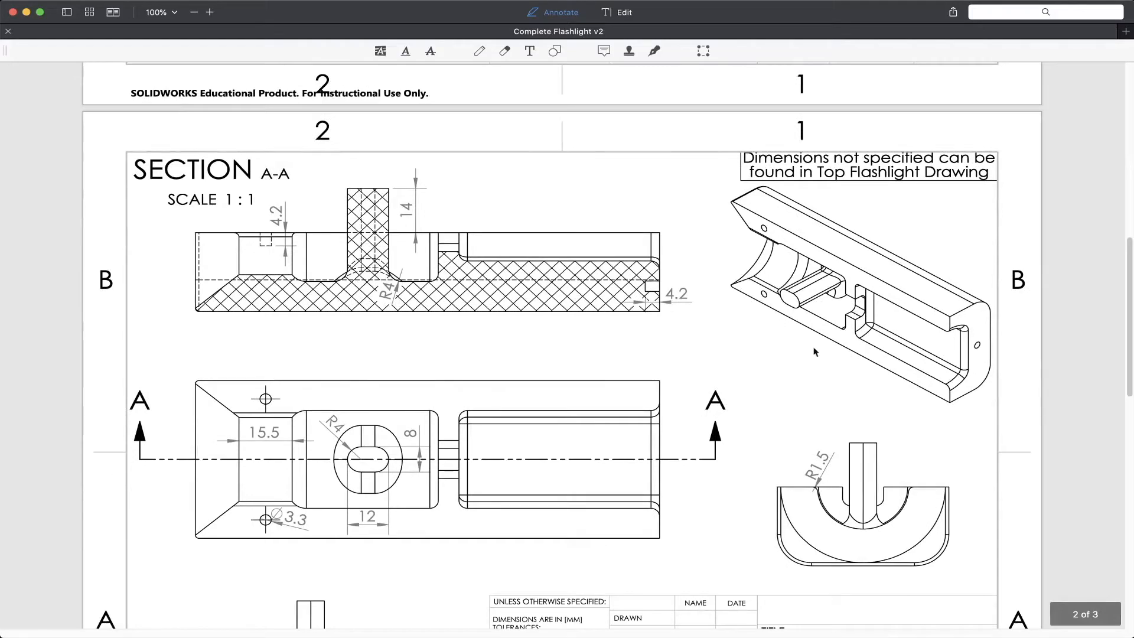
scroll(829, 388, up, 15)
scroll(829, 388, down, 15)
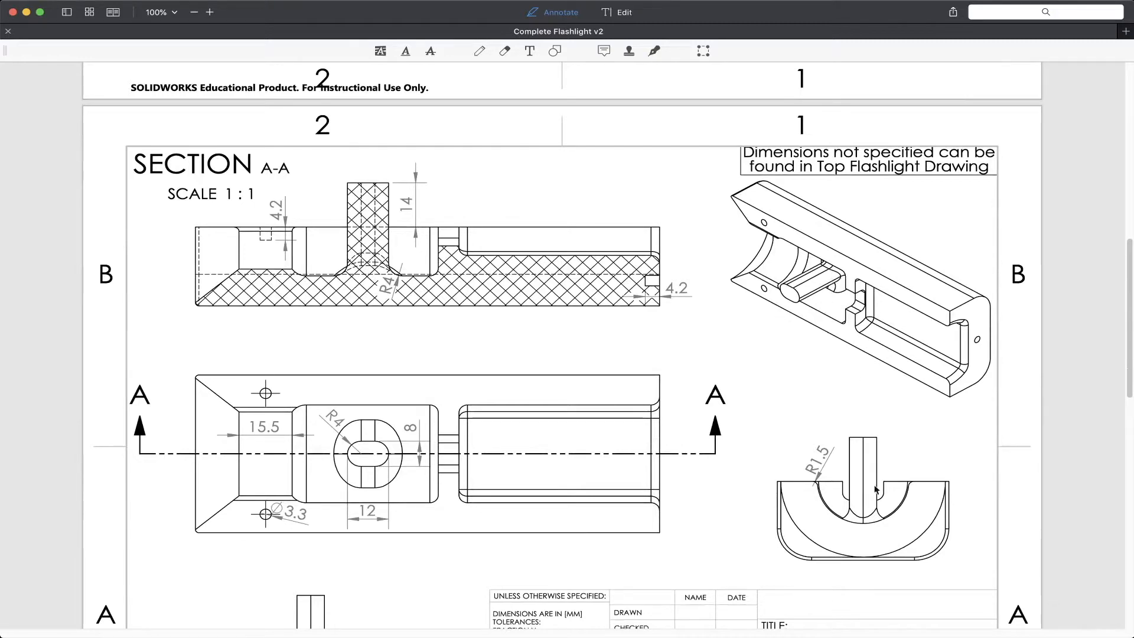
- Compare the hole details in the Section A-A views of the Flashlight Top and Flashlight Bottom sheets
scroll(862, 417, up, 15)
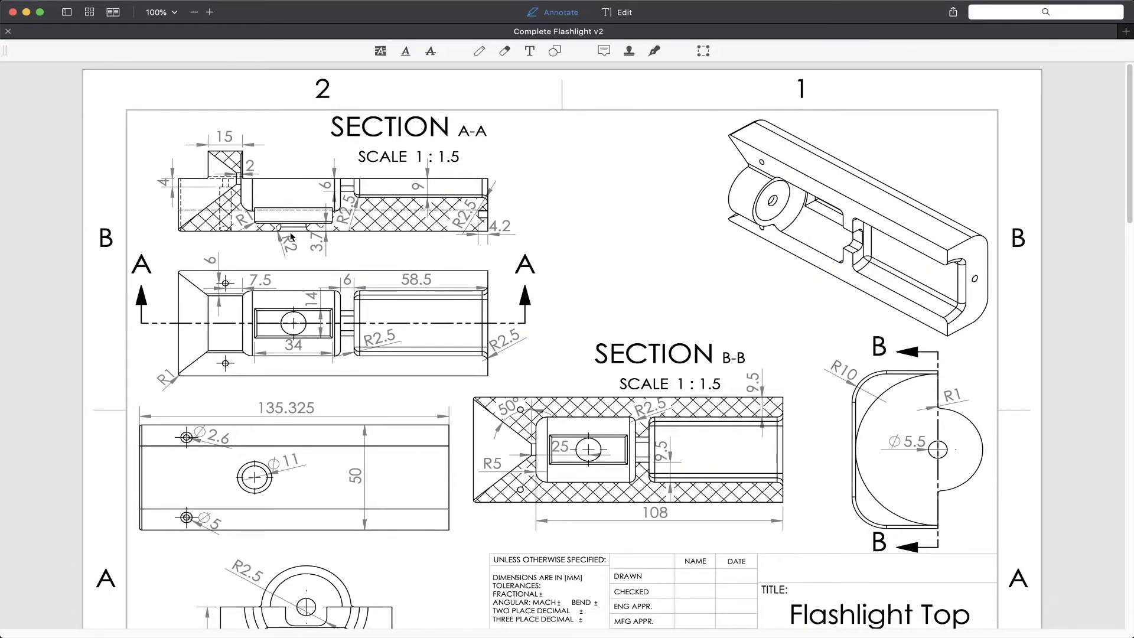
scroll(589, 295, down, 15)
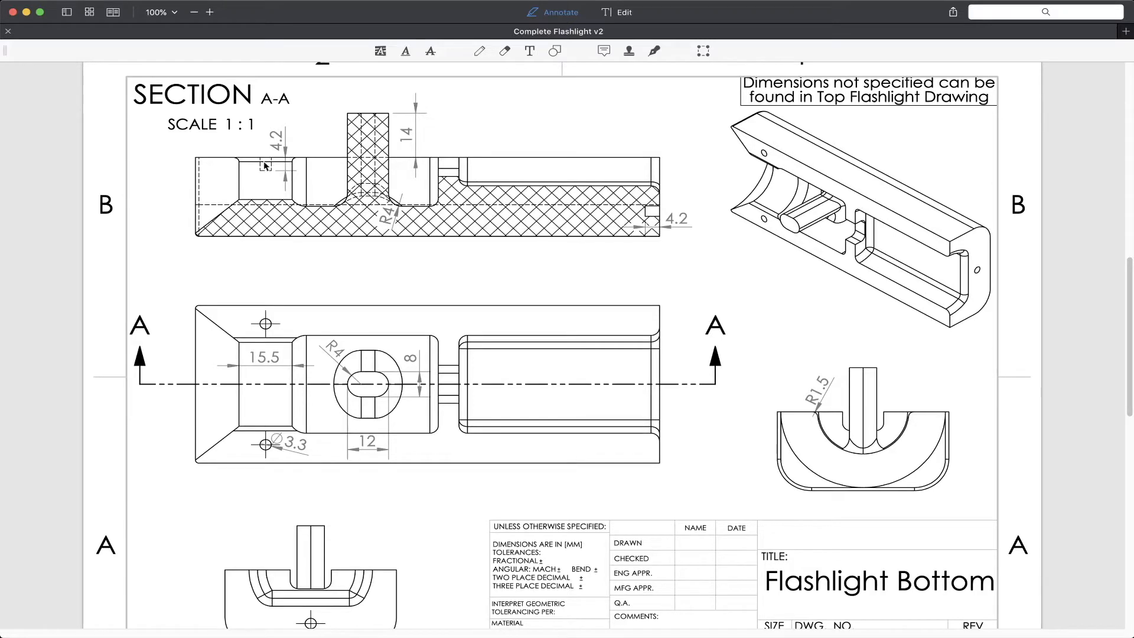
scroll(275, 167, up, 10)
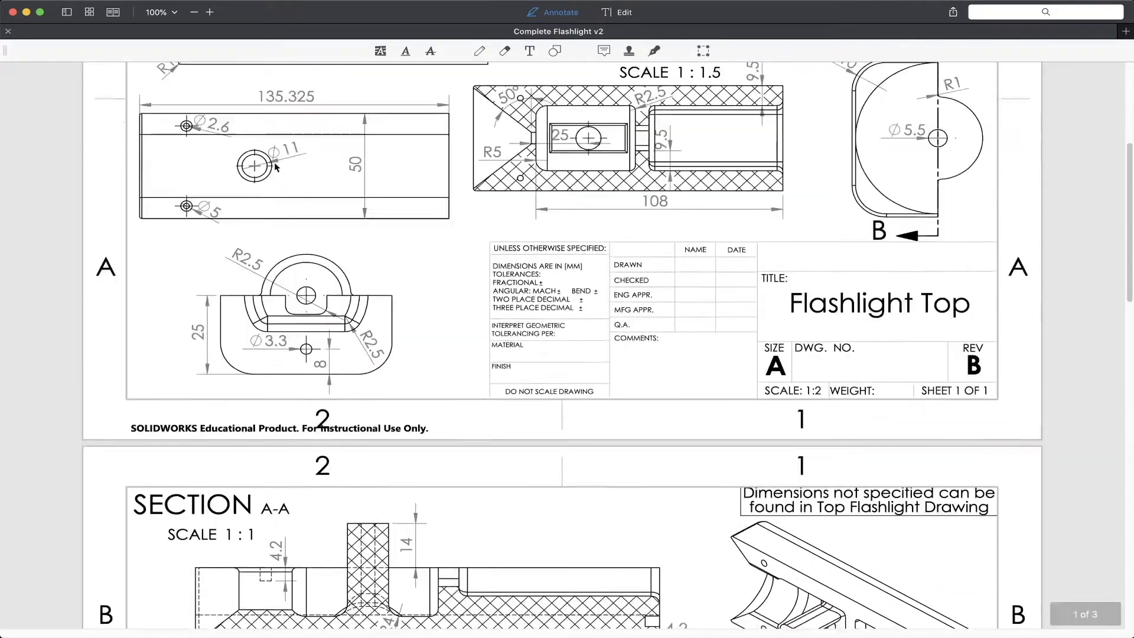
scroll(371, 409, up, 5)
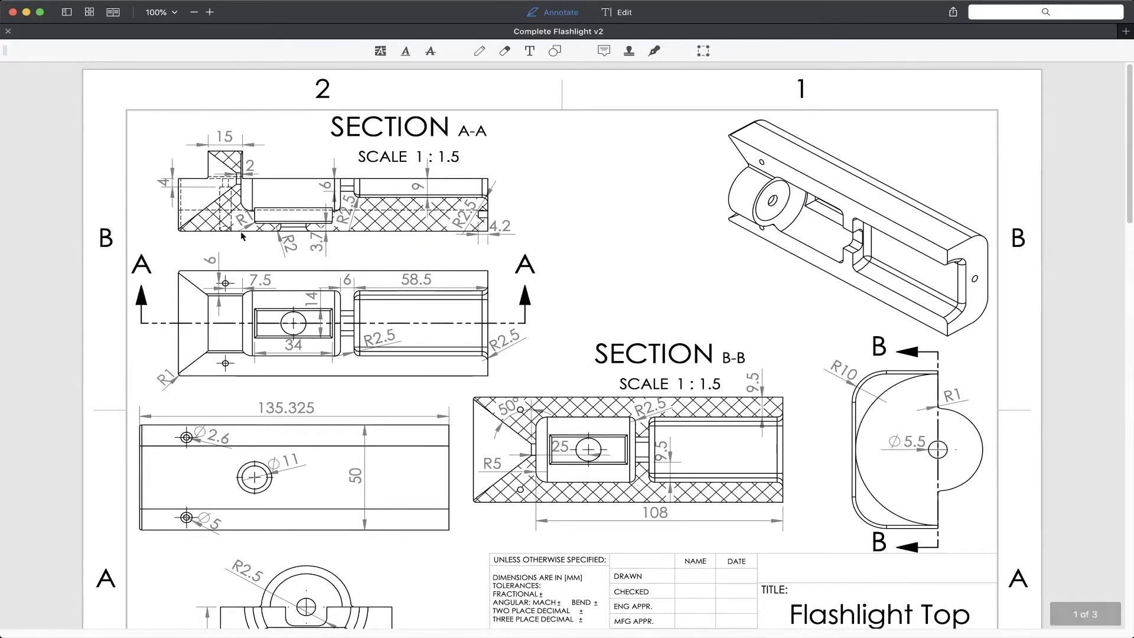
scroll(410, 287, down, 6)
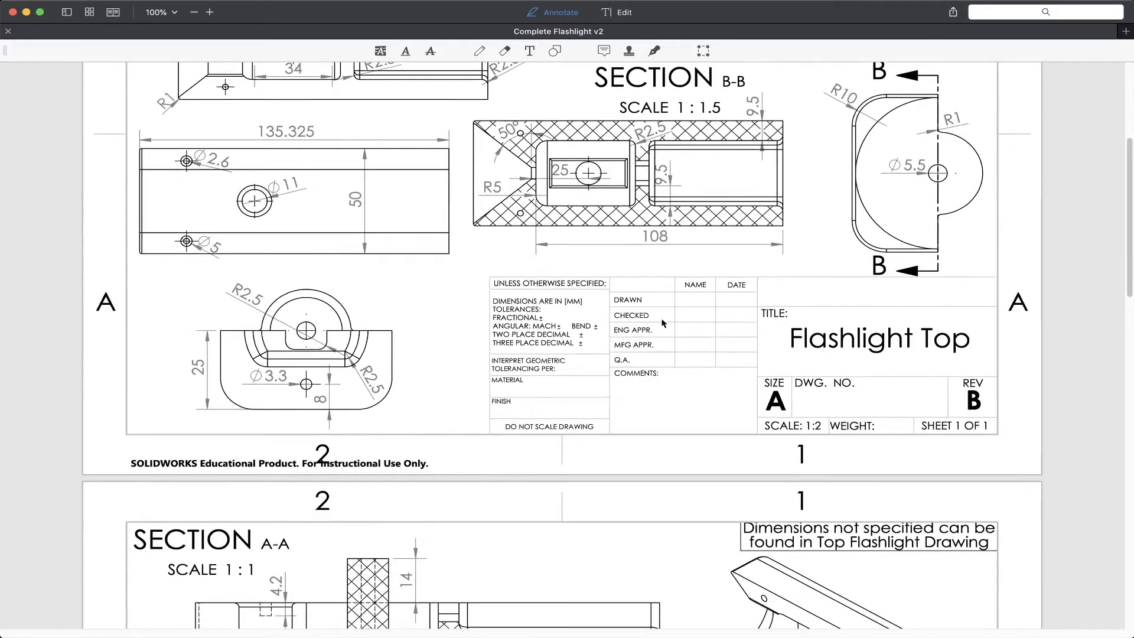
scroll(663, 323, down, 12)
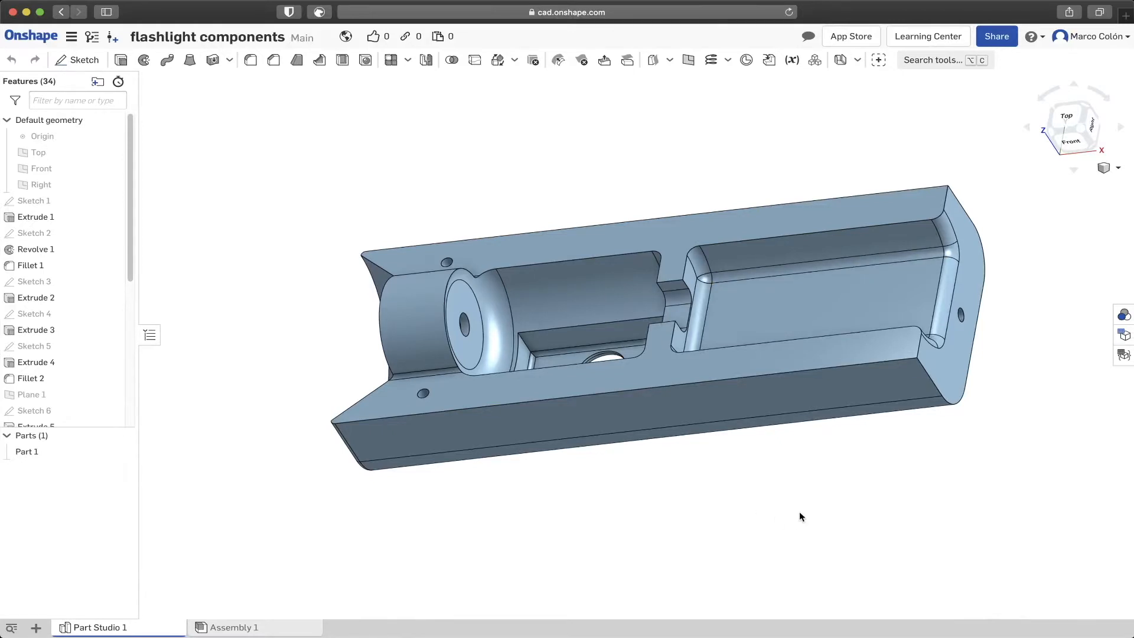
- Switch back to Onshape and look over the document's version history and the Part Studio's configuration options
middle_drag(811, 477, 735, 466)
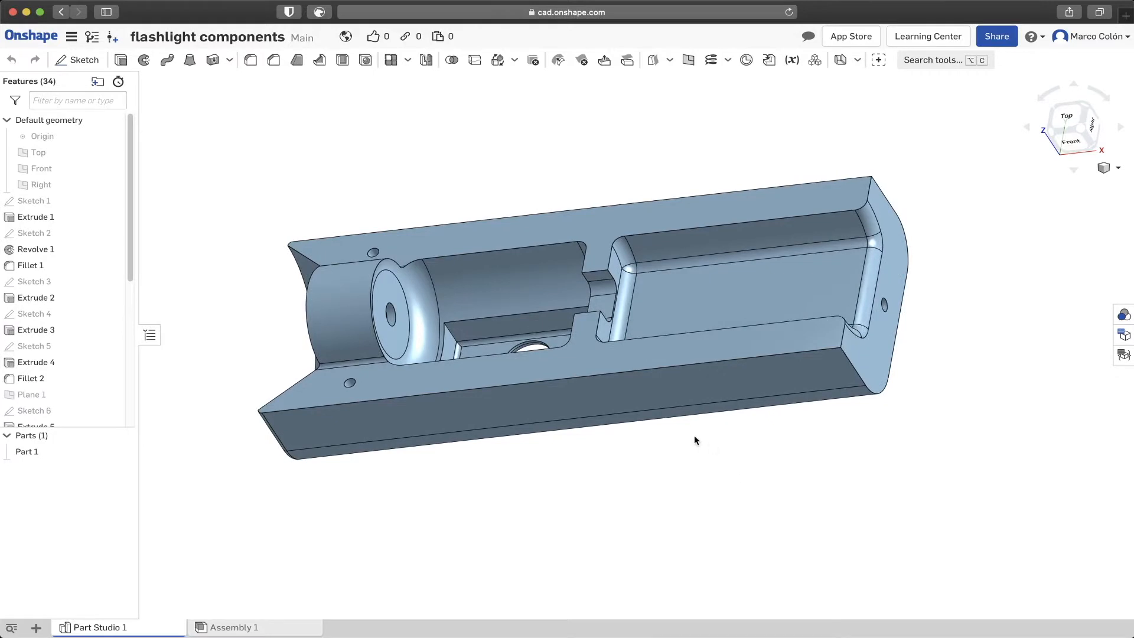
mouse_move(686, 441)
right_down()
mouse_move(642, 437)
mouse_move(653, 428)
mouse_move(640, 448)
mouse_move(675, 459)
right_up()
middle_drag(675, 458, 685, 460)
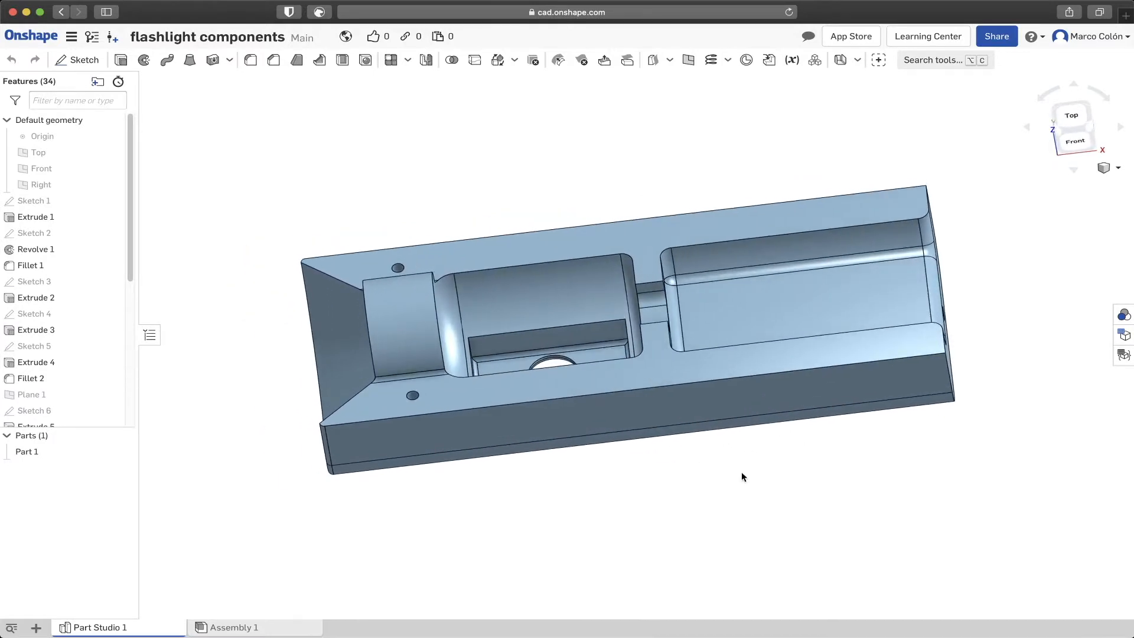
click(90, 36)
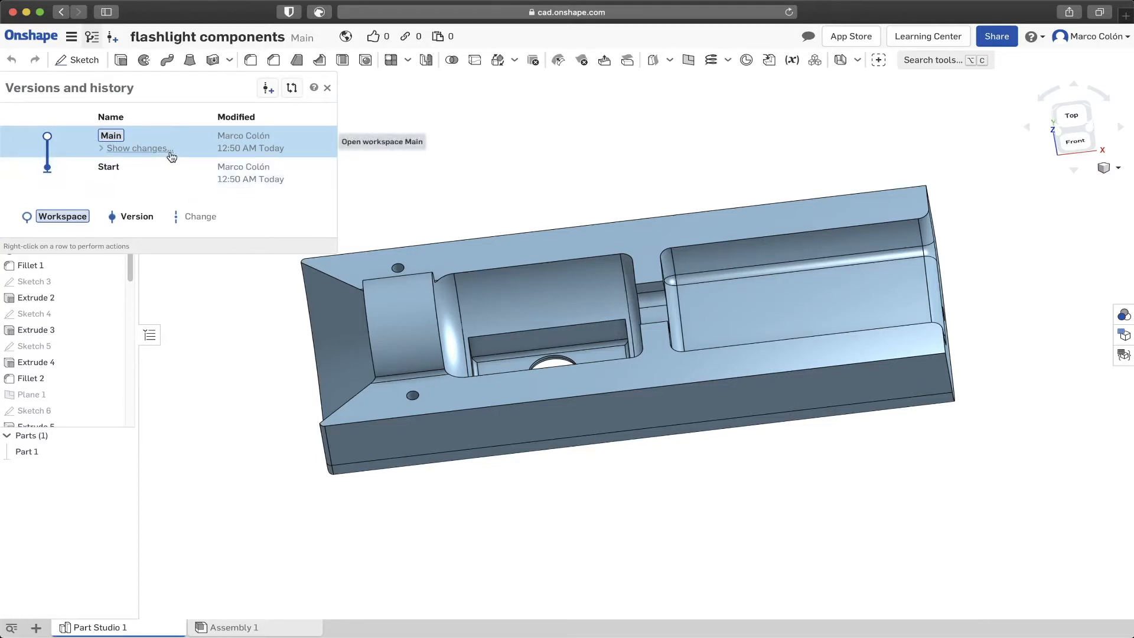
click(398, 153)
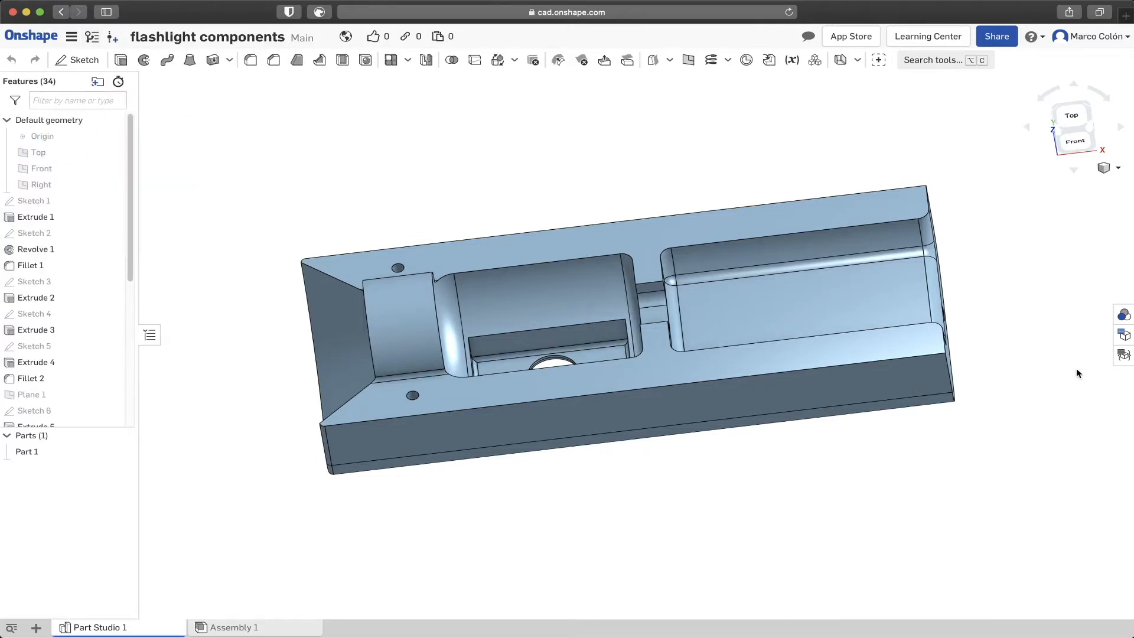
click(1120, 337)
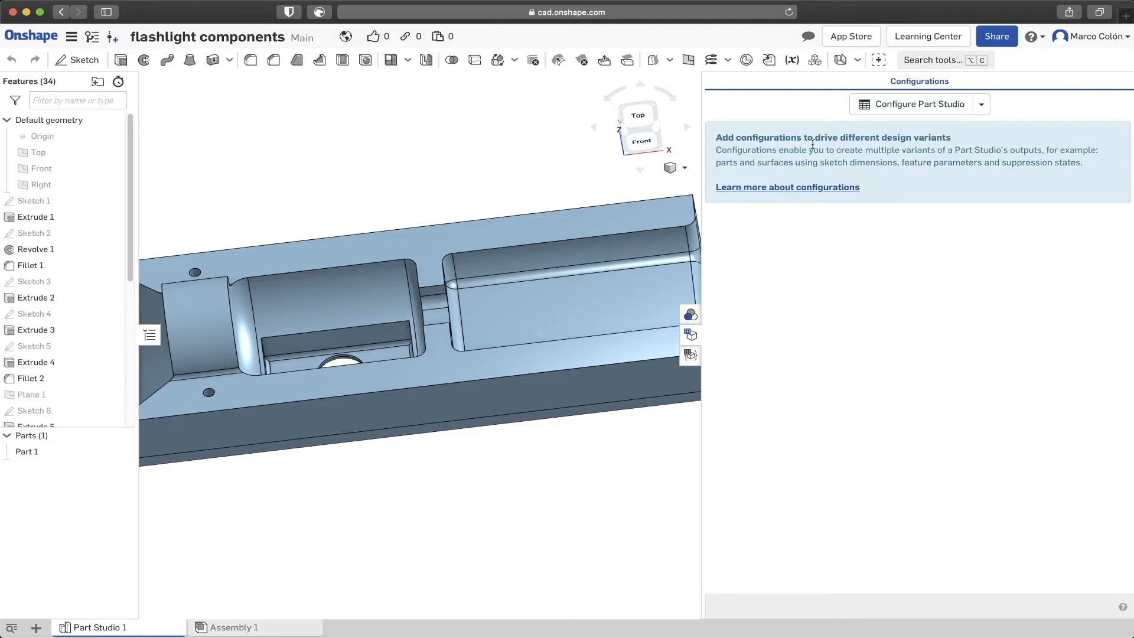
click(691, 335)
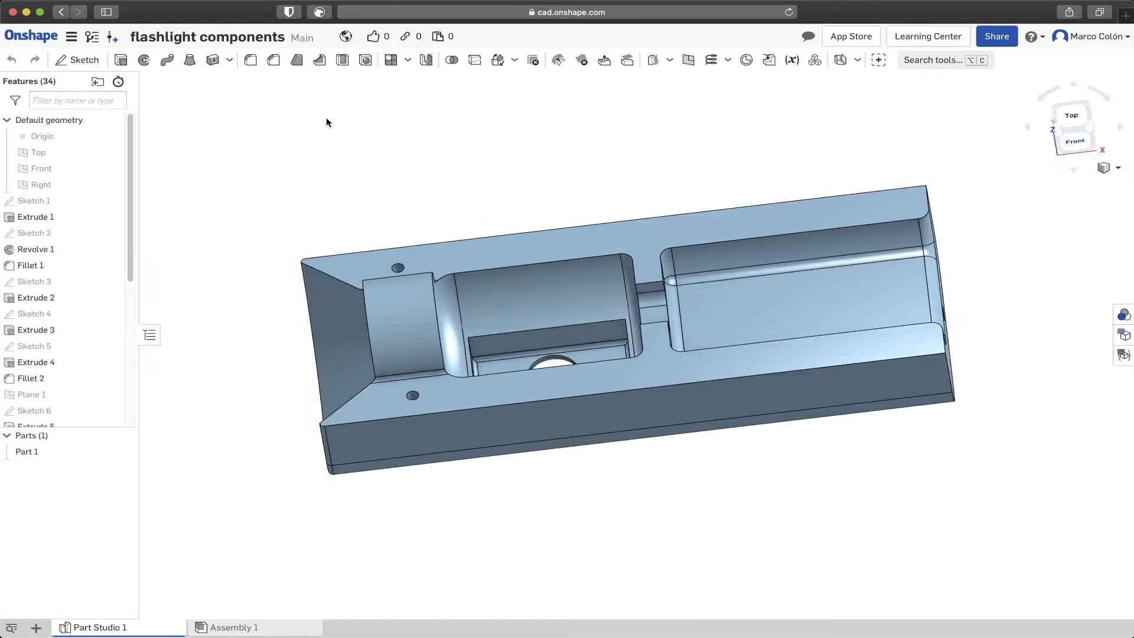
- Rename the Main workspace to Top in its properties
click(90, 37)
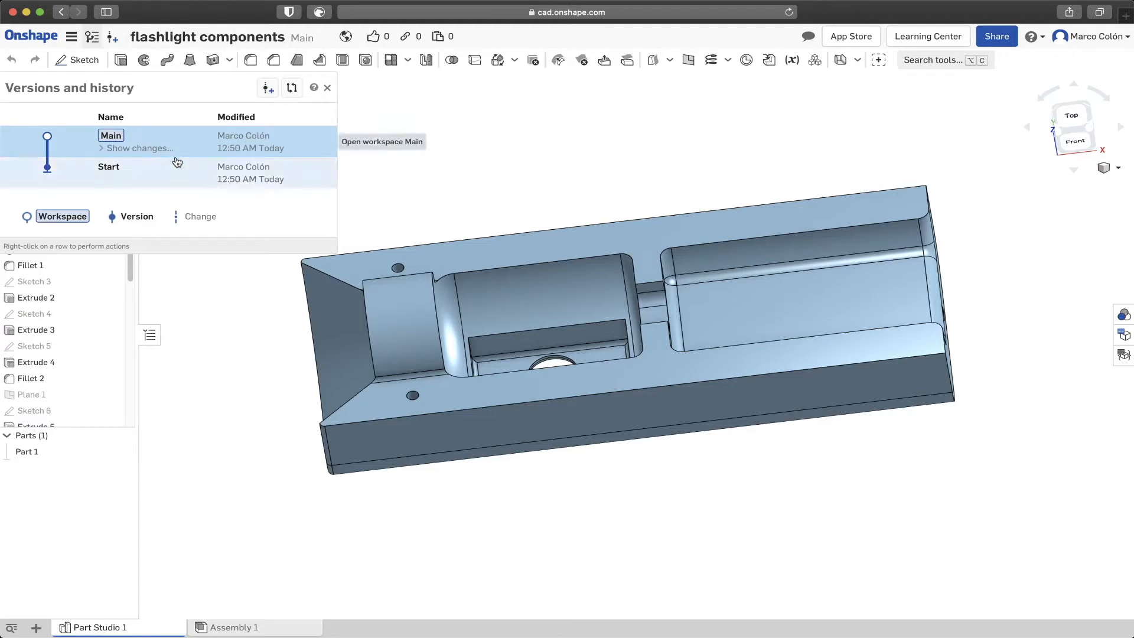
right_click(174, 137)
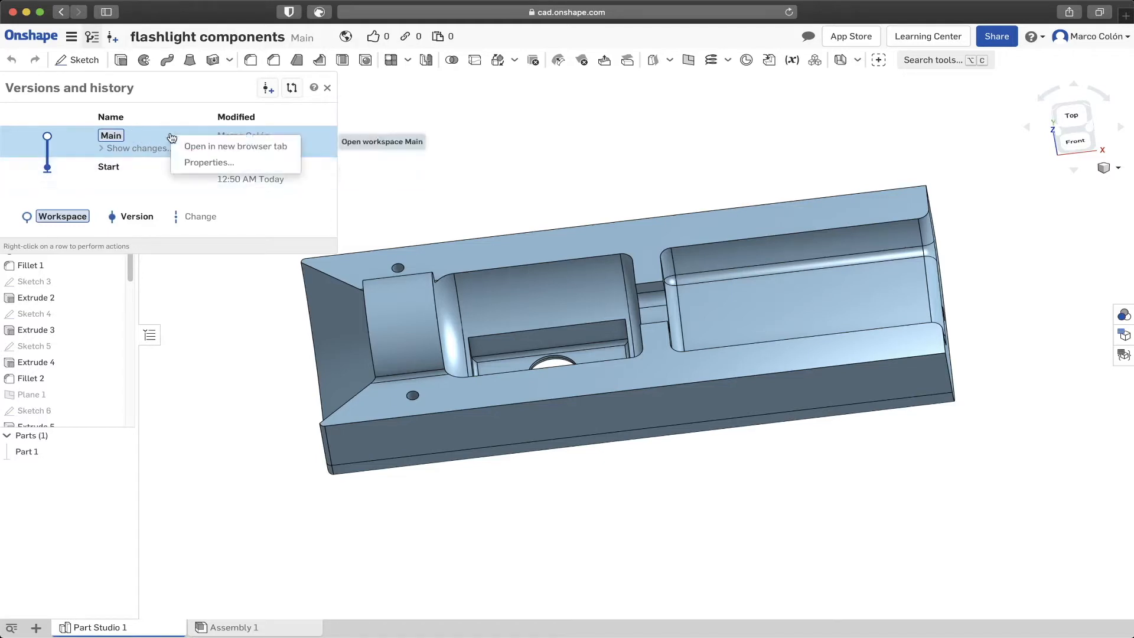
click(213, 162)
double_click(602, 136)
text(Top)
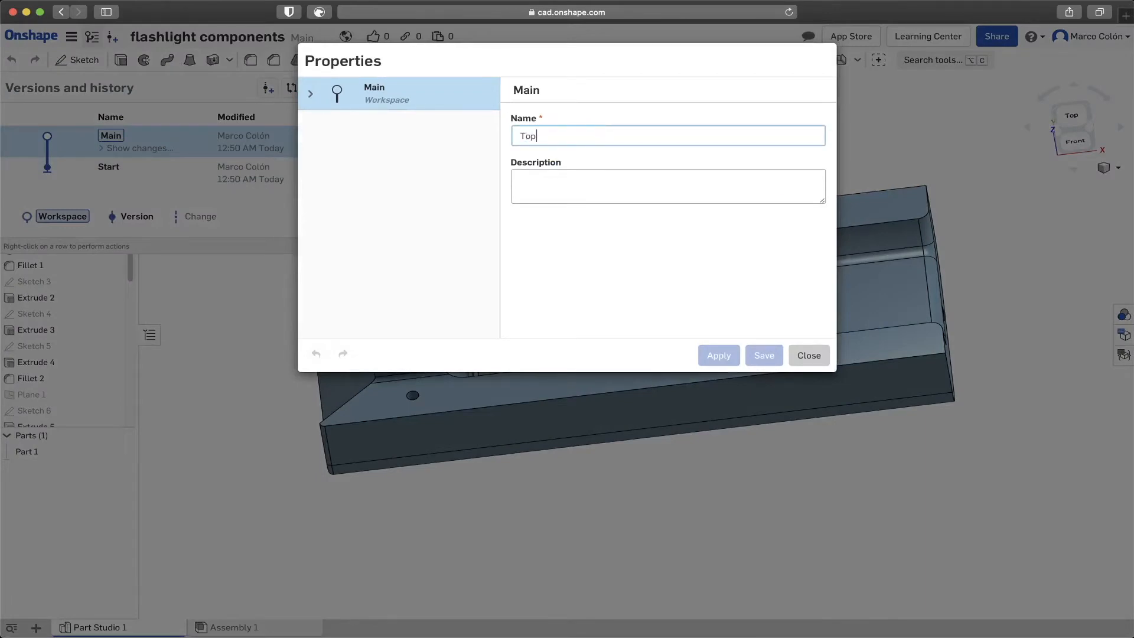
click(763, 355)
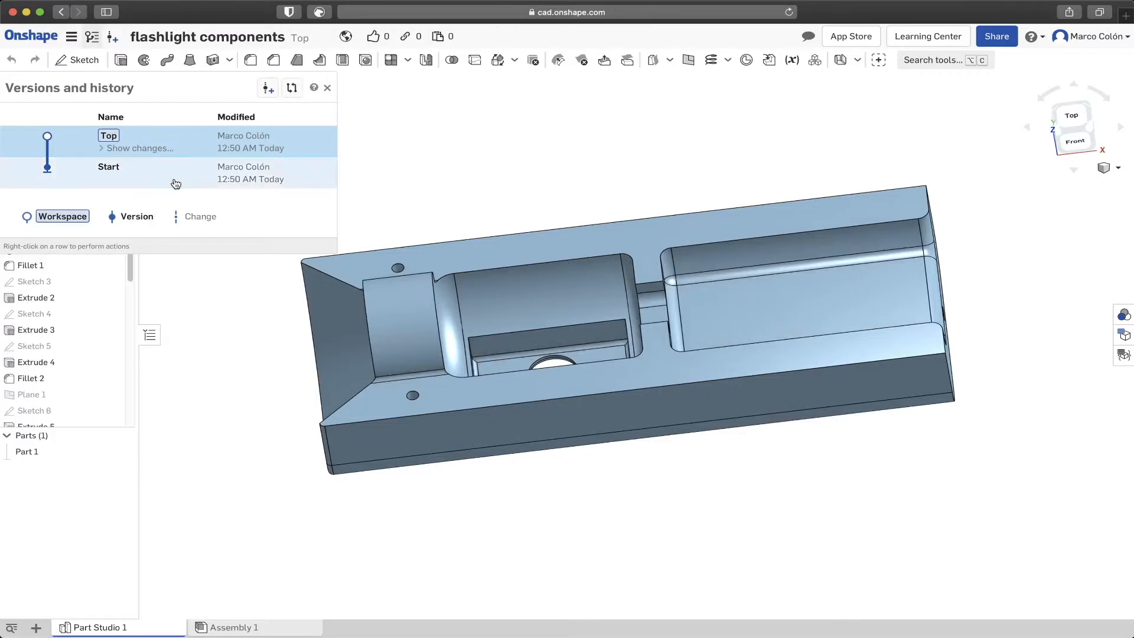
- Inspect the Start version and branch it into a new workspace named Bottom
click(165, 178)
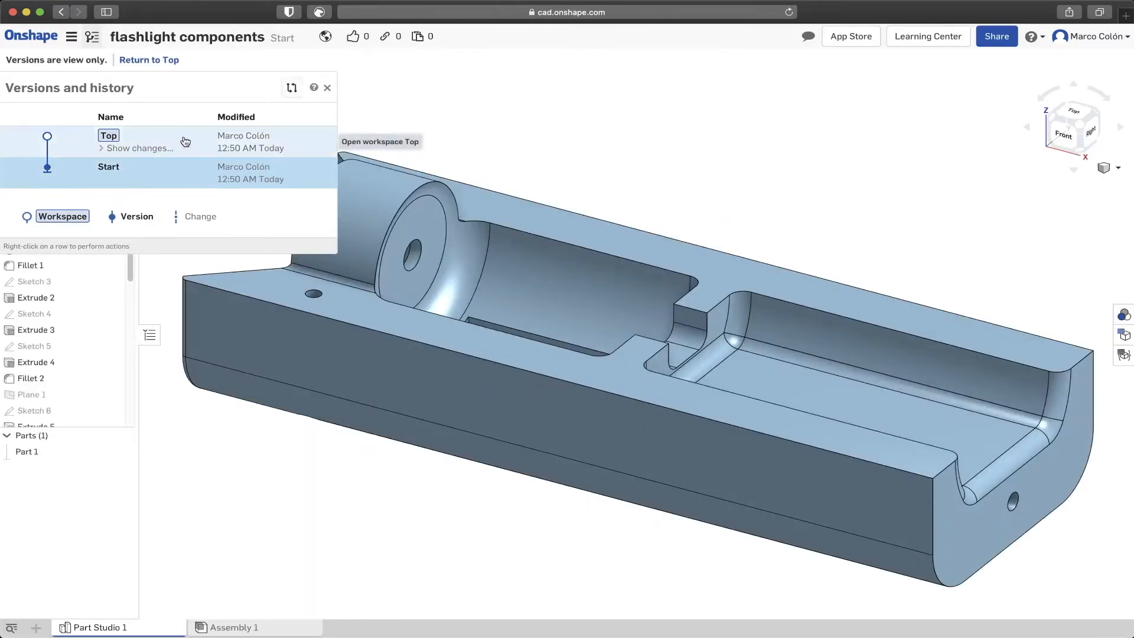
click(180, 147)
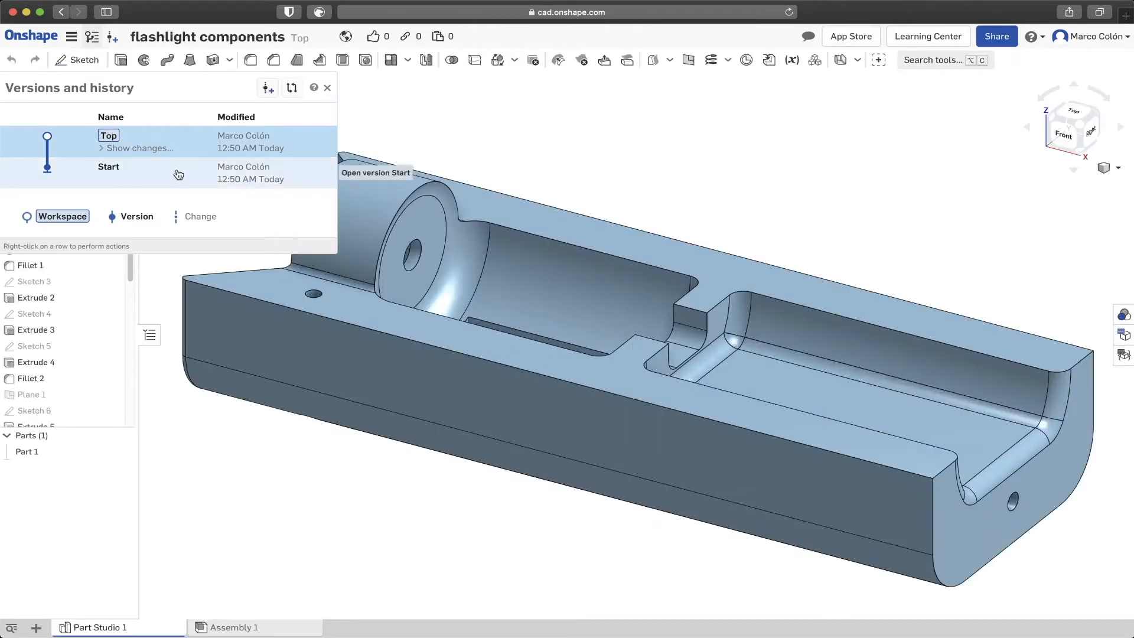
right_click(204, 180)
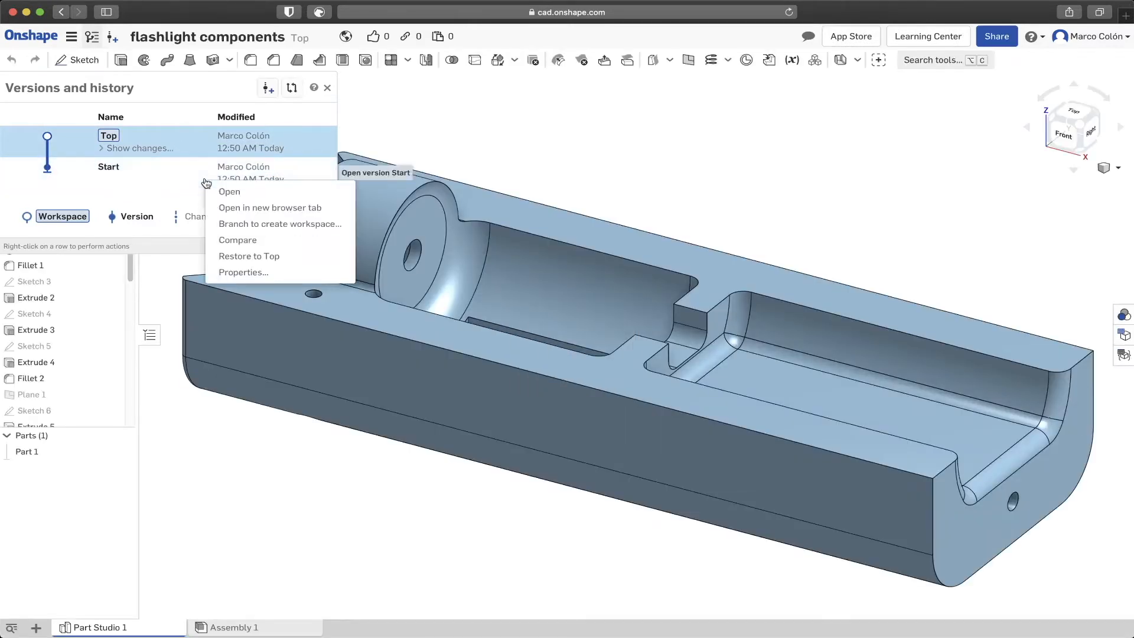
right_click(172, 173)
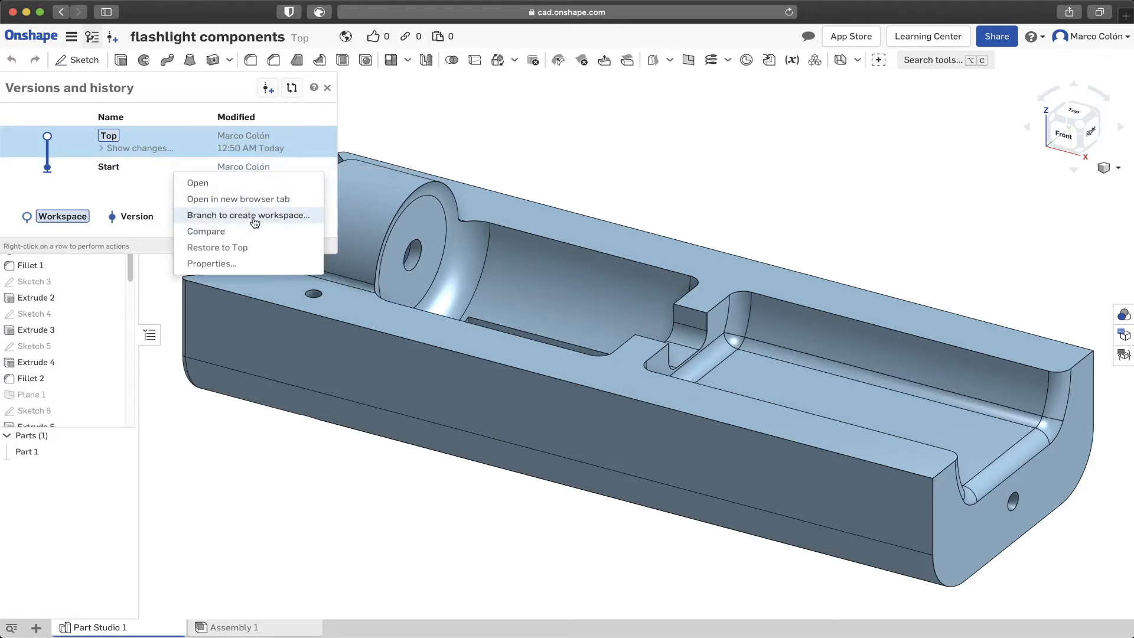
click(254, 216)
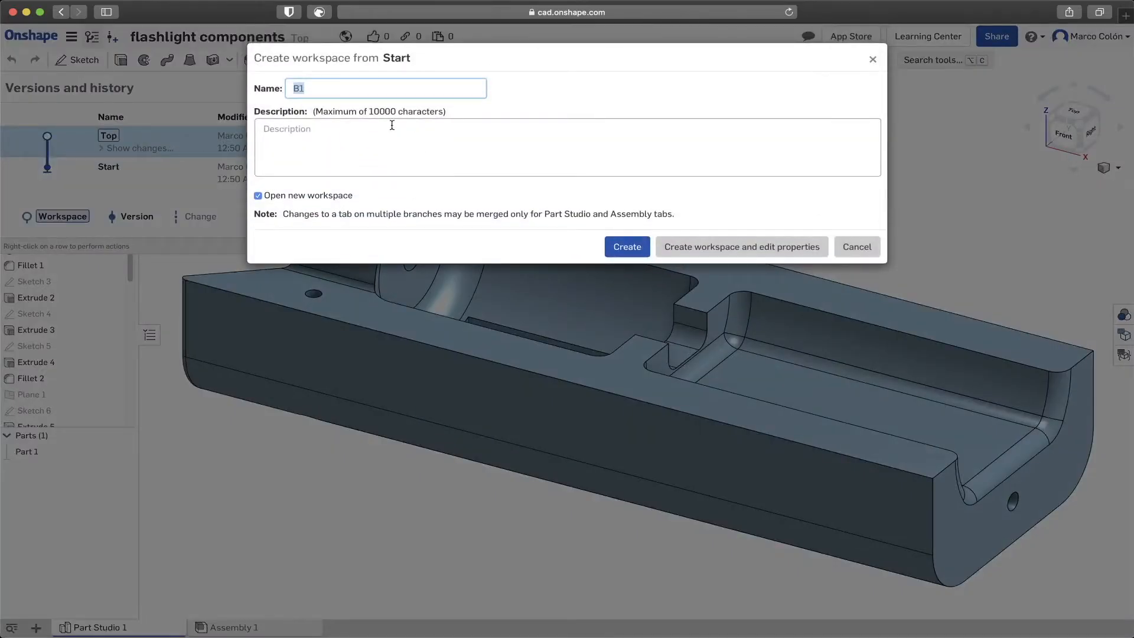
text(Bott)
click(639, 247)
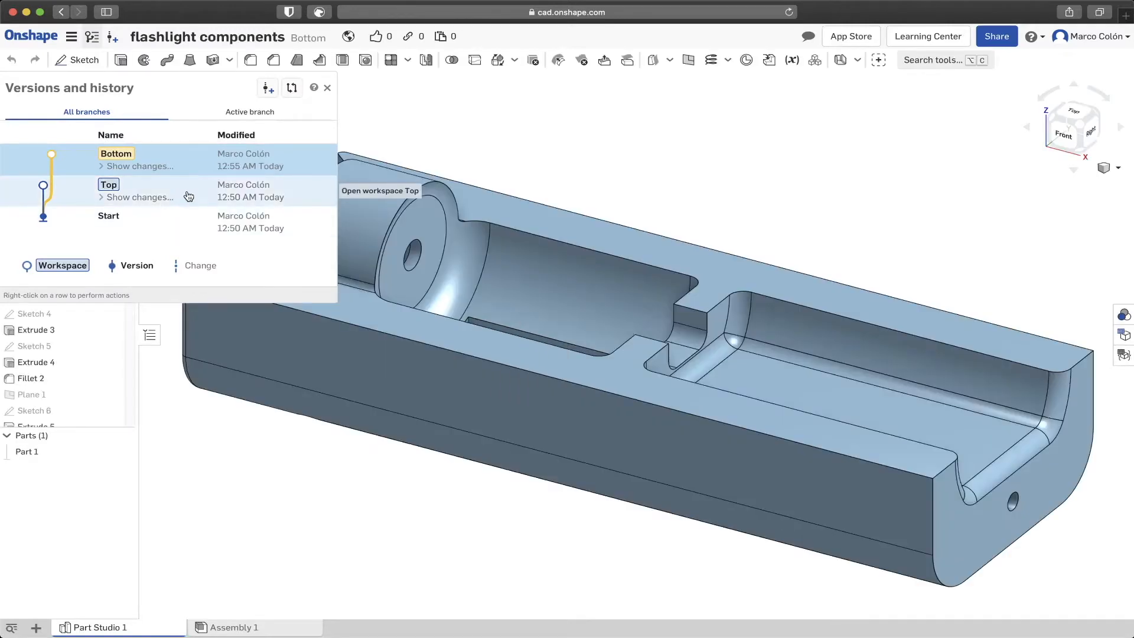
- Open the Top workspace for comparison, return to the Bottom workspace, and close the version history
click(188, 196)
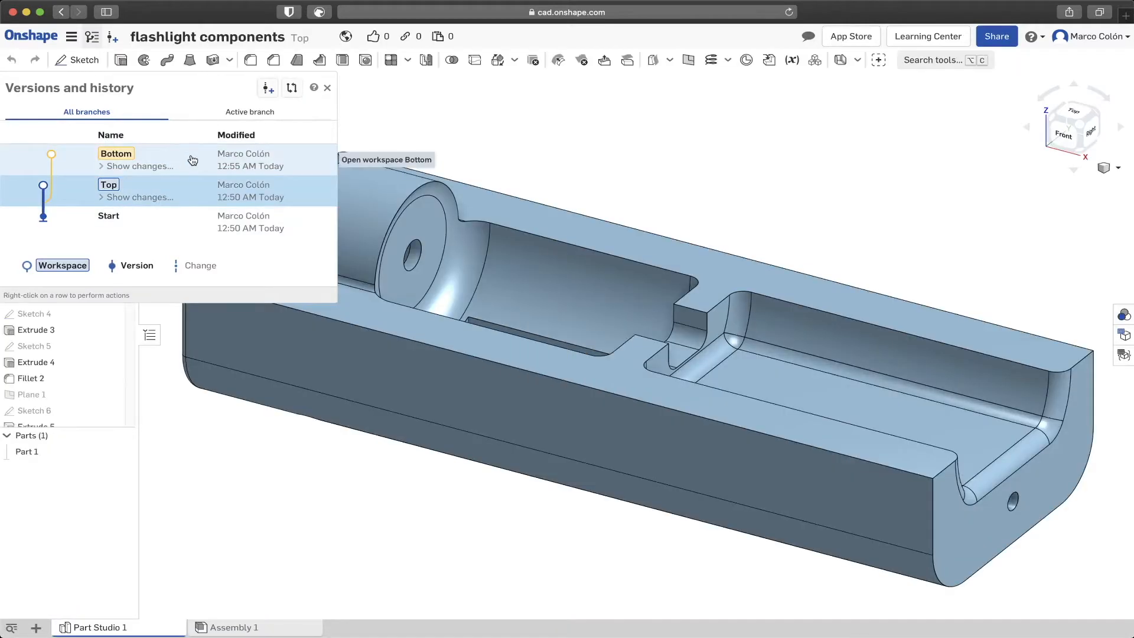
click(192, 160)
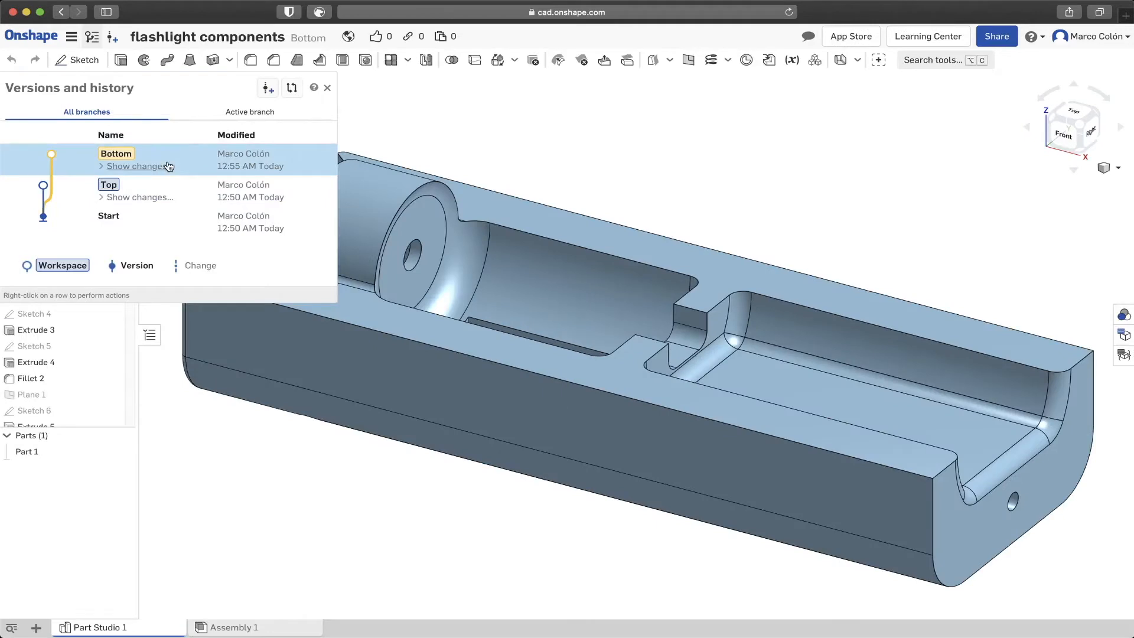
click(91, 40)
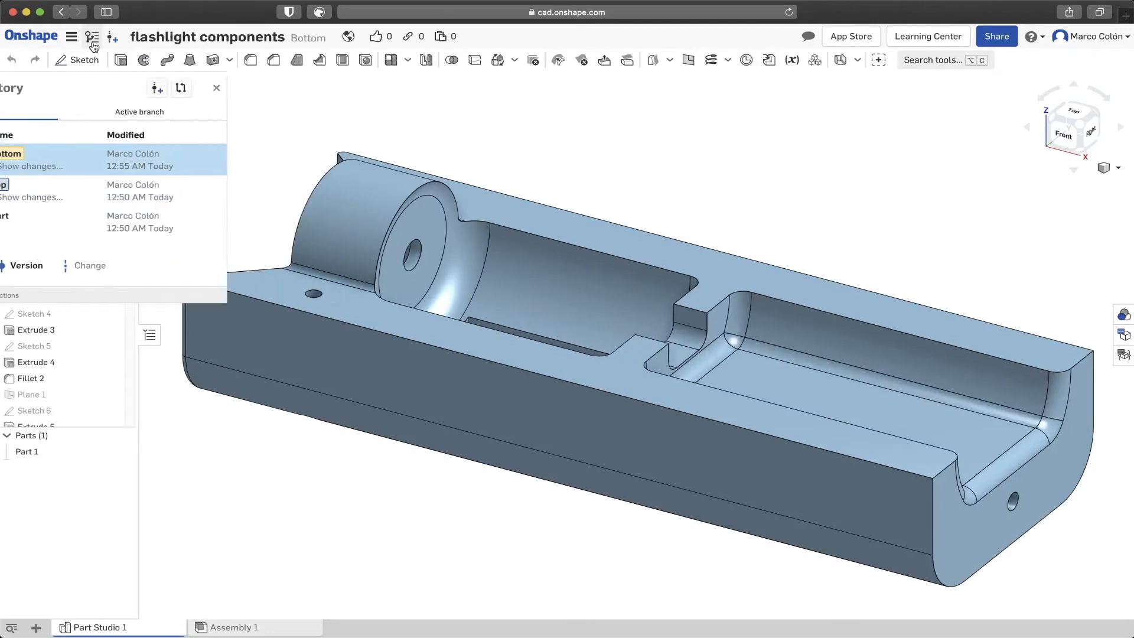
- Delete Extrude 7, Sketch 10 and Extrude 8 to remove the screw-hole features from the Bottom part
scroll(679, 296, down, 2)
right_drag(666, 202, 657, 230)
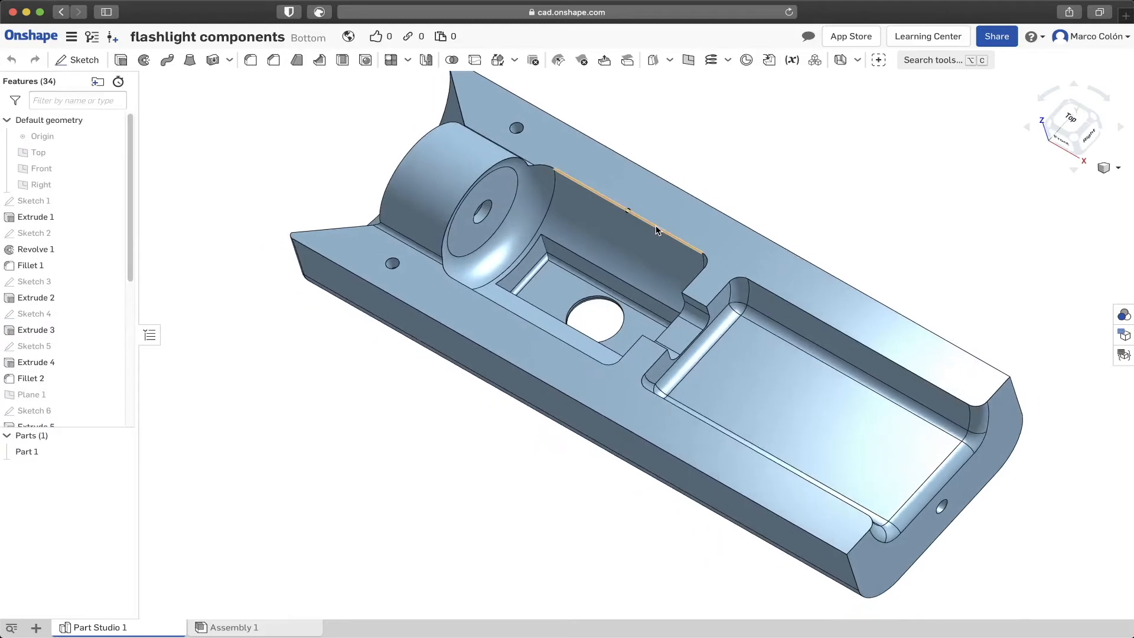
middle_drag(650, 294, 597, 279)
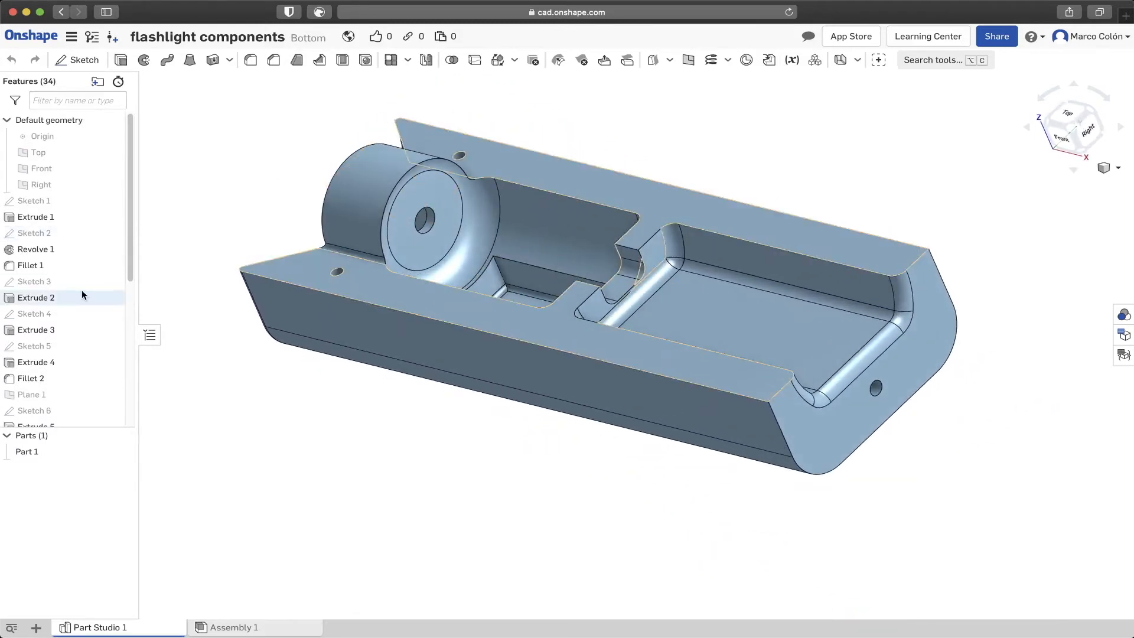
scroll(81, 289, down, 5)
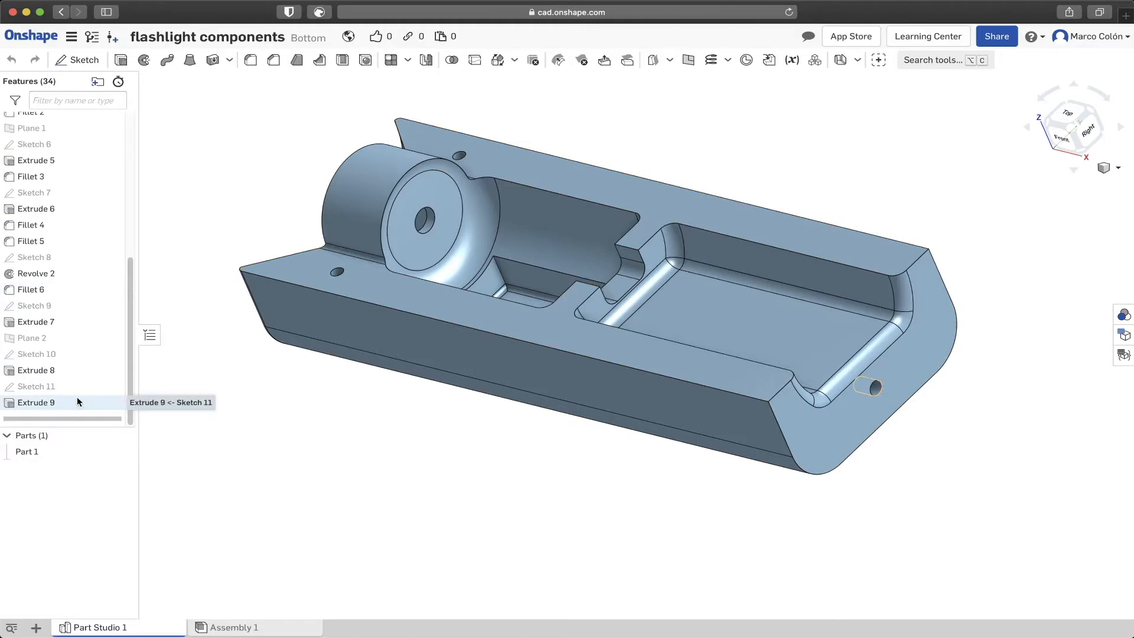
click(72, 366)
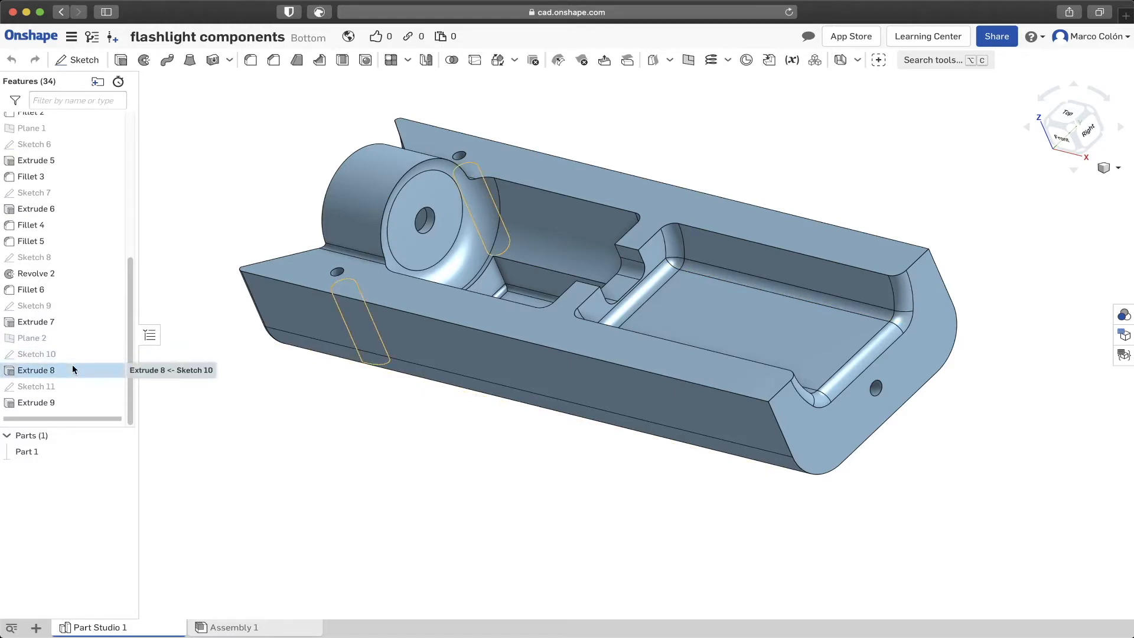
shift+click(72, 353)
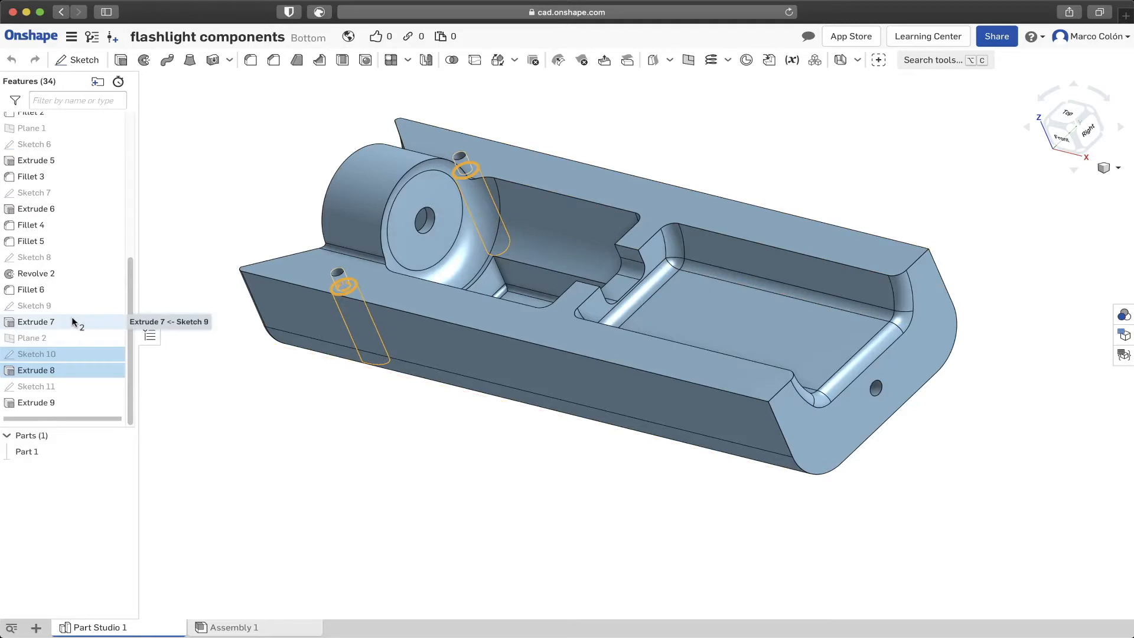
super+click(73, 321)
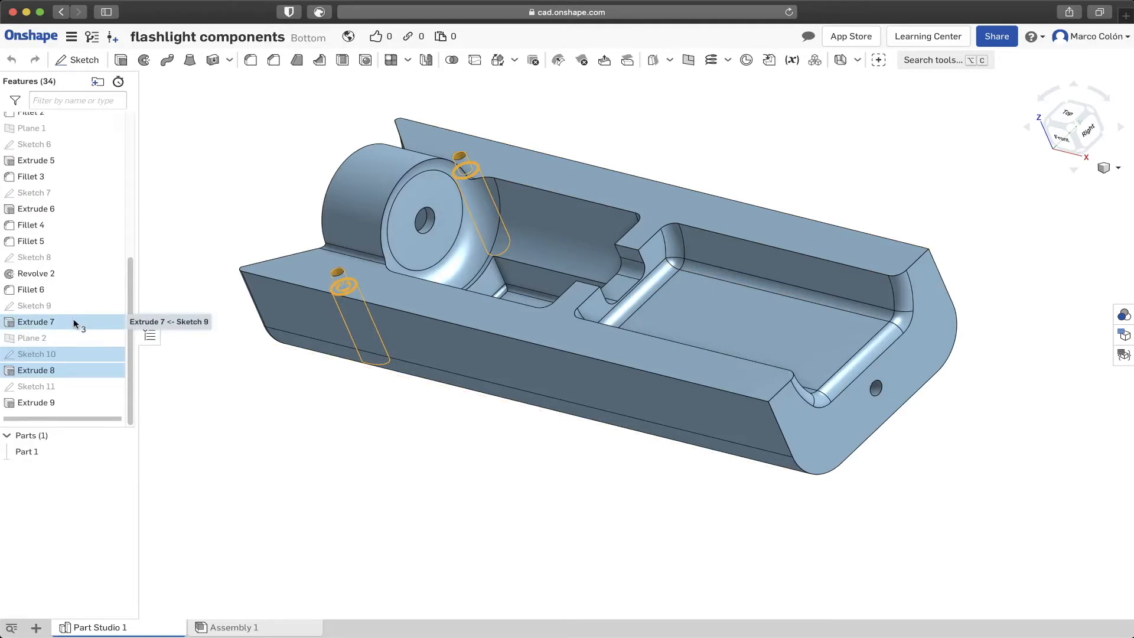
right_click(73, 321)
click(141, 396)
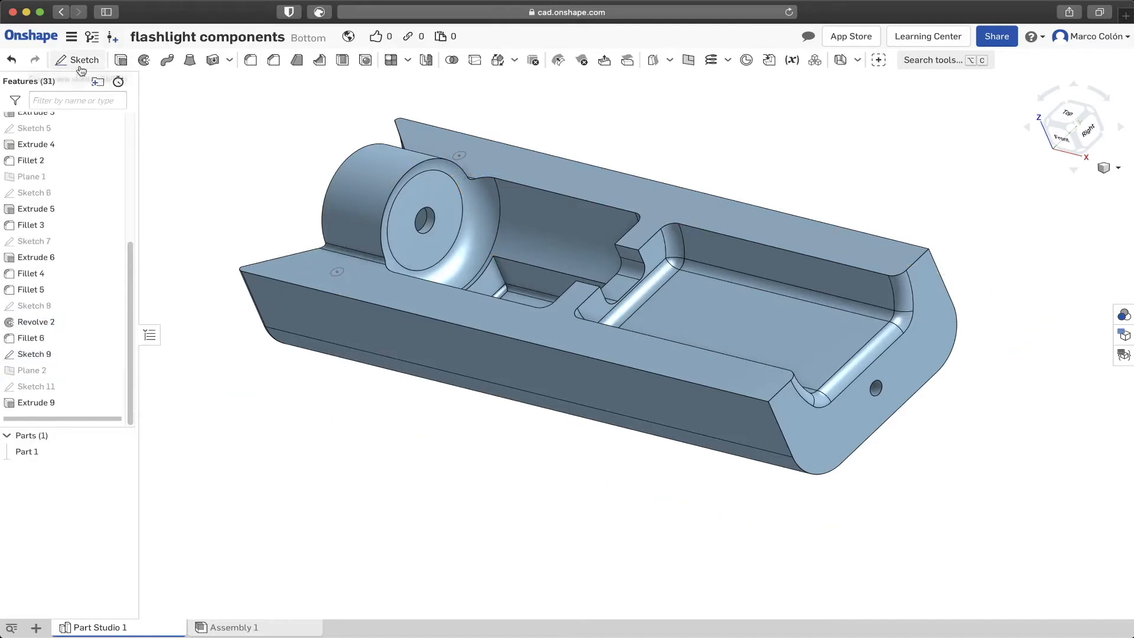
- Open the Top workspace to examine its part and feature list, and return to the Bottom workspace
click(93, 38)
click(142, 194)
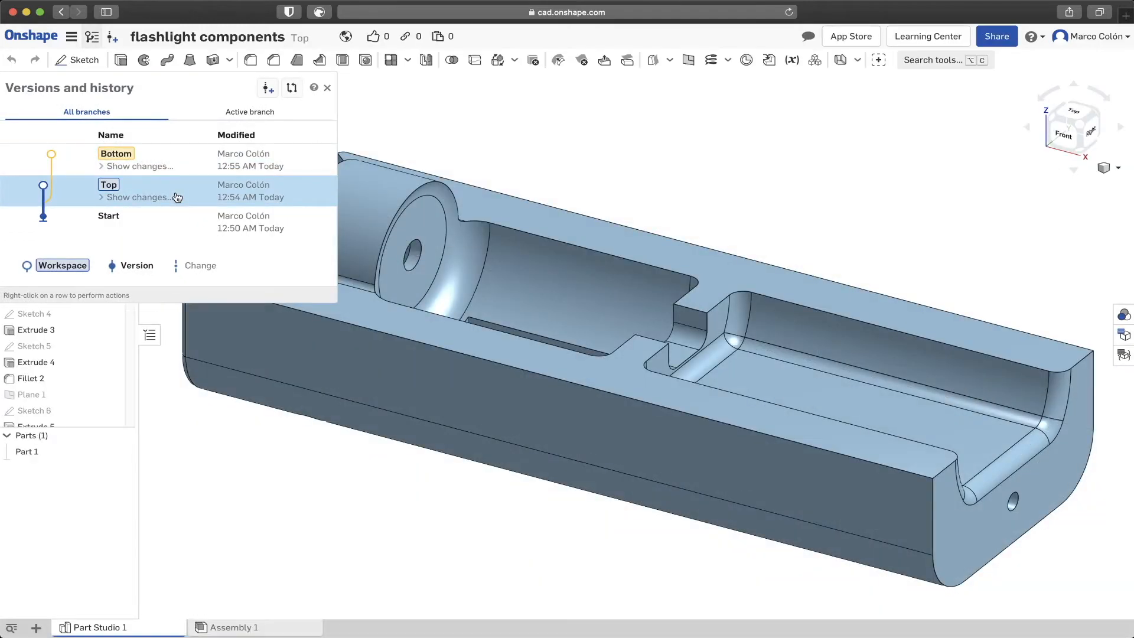
click(325, 89)
right_drag(363, 179, 376, 225)
scroll(375, 224, down, 5)
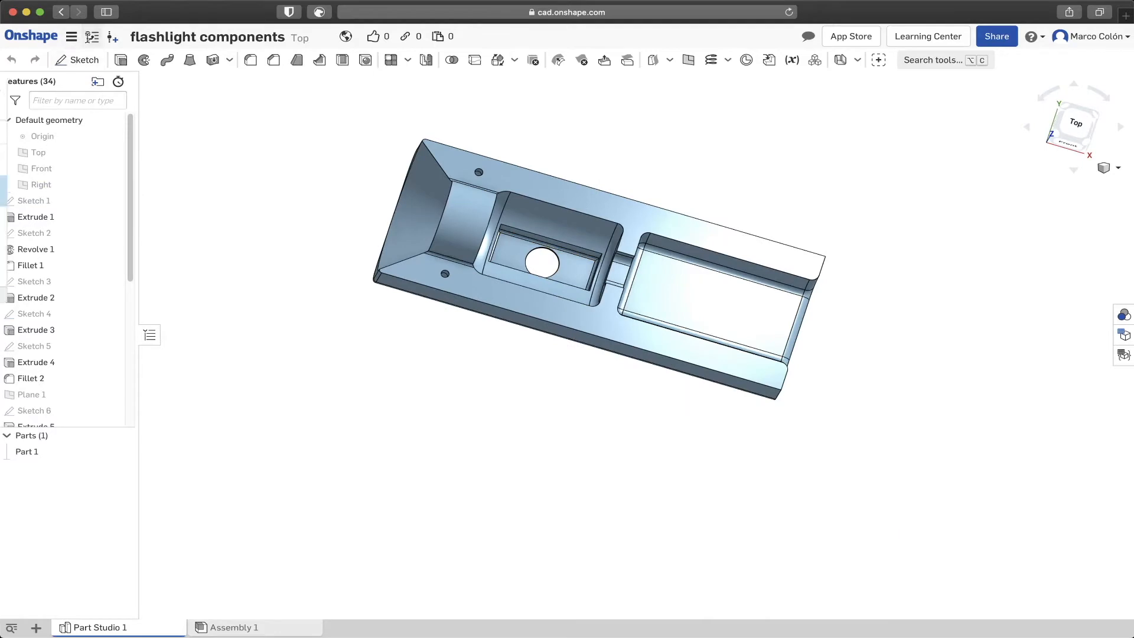
click(91, 37)
click(148, 152)
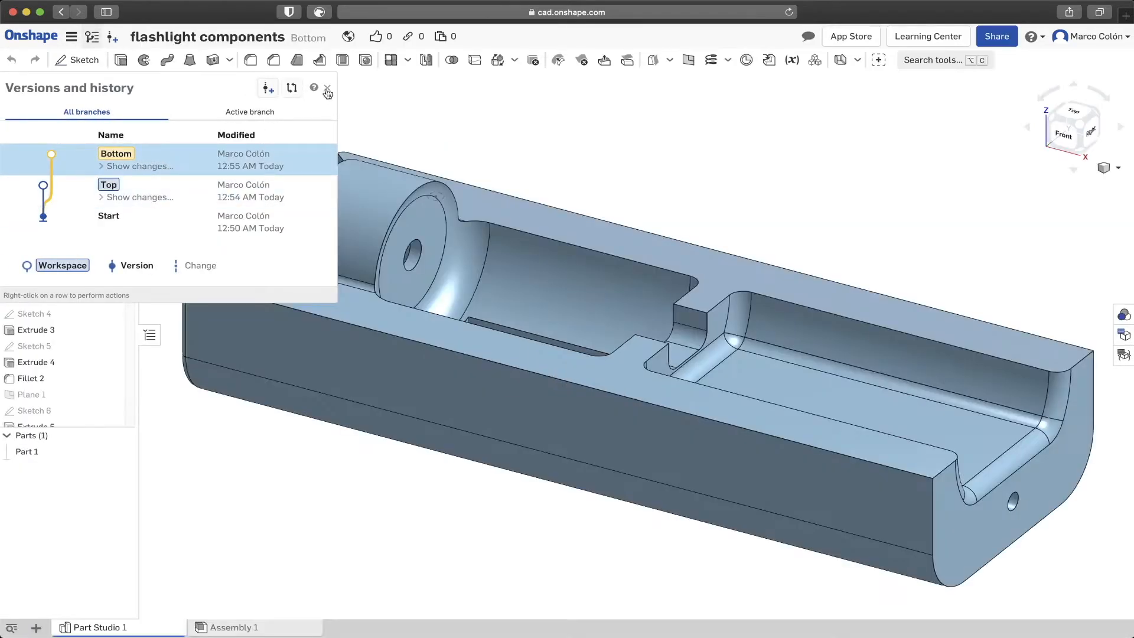
click(327, 88)
- Delete Extrude 4, Fillet 2, Sketch 6, Extrude 5, Fillet 3 and Revolve 2 from the Bottom workspace's feature list
right_drag(449, 254, 566, 312)
scroll(69, 267, down, 2)
scroll(68, 268, up, 2)
scroll(66, 266, down, 1)
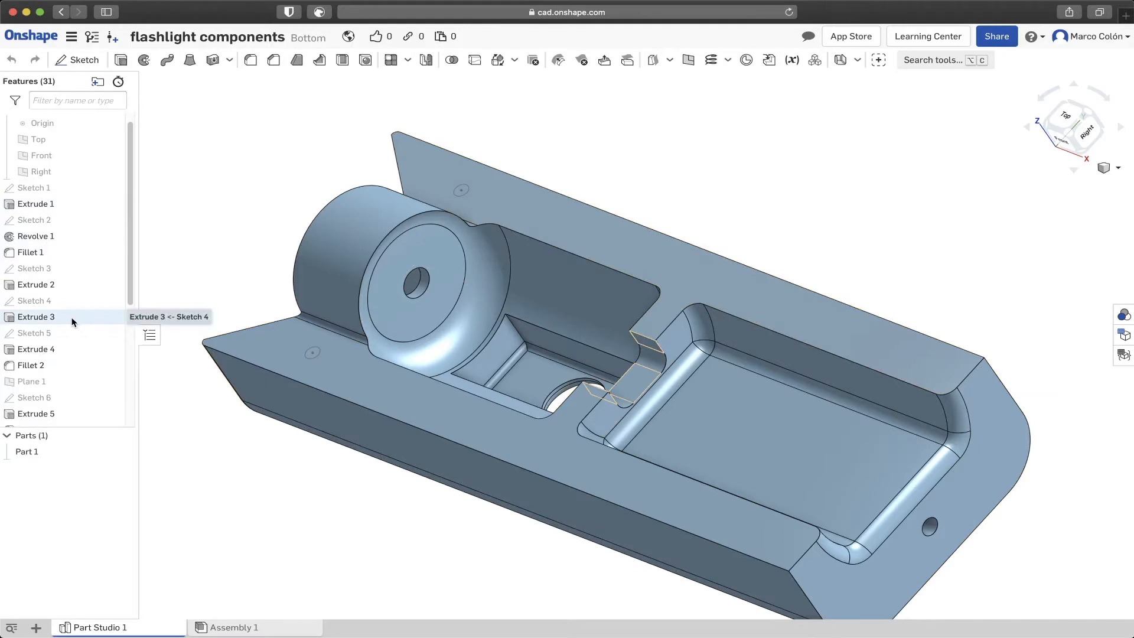
scroll(72, 346, up, 1)
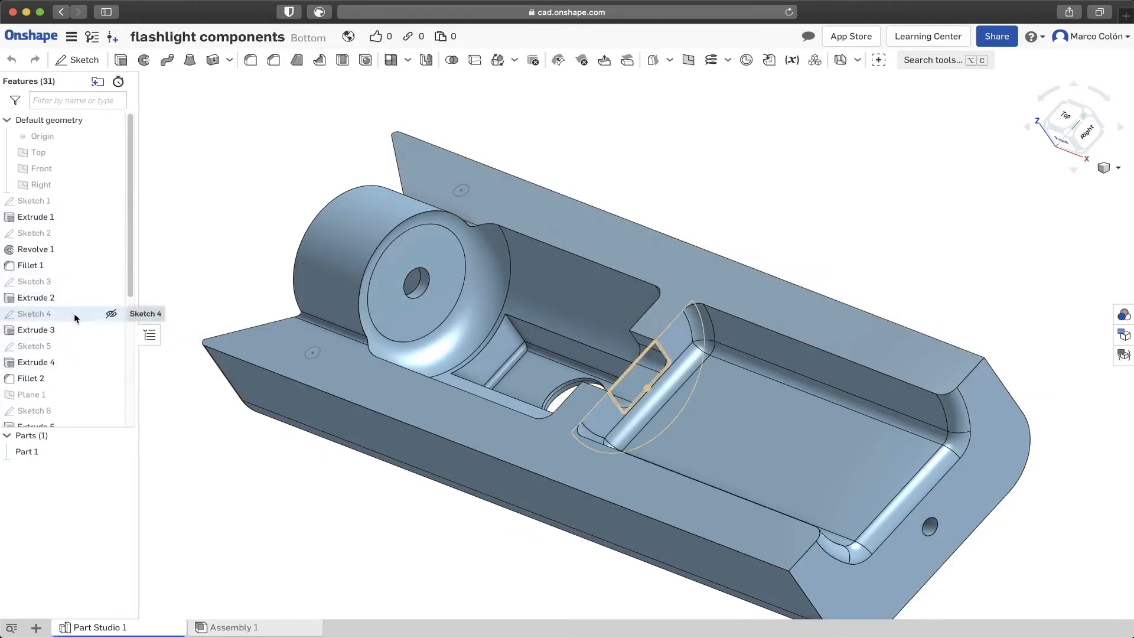
scroll(74, 323, down, 2)
scroll(75, 322, down, 10)
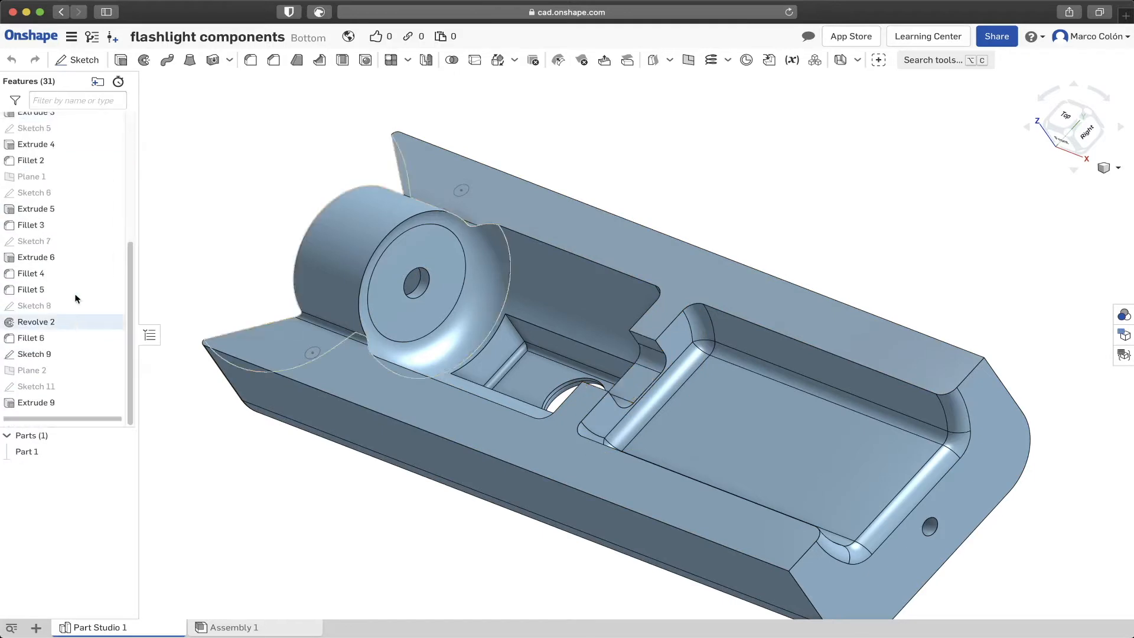
click(71, 142)
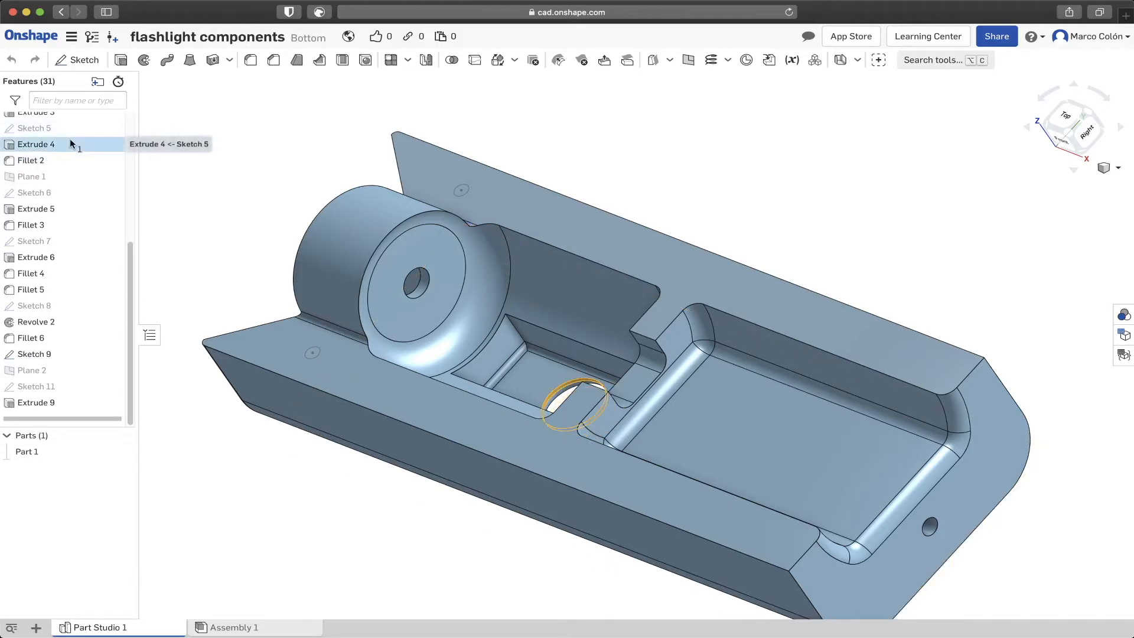
super+click(69, 192)
super+click(75, 213)
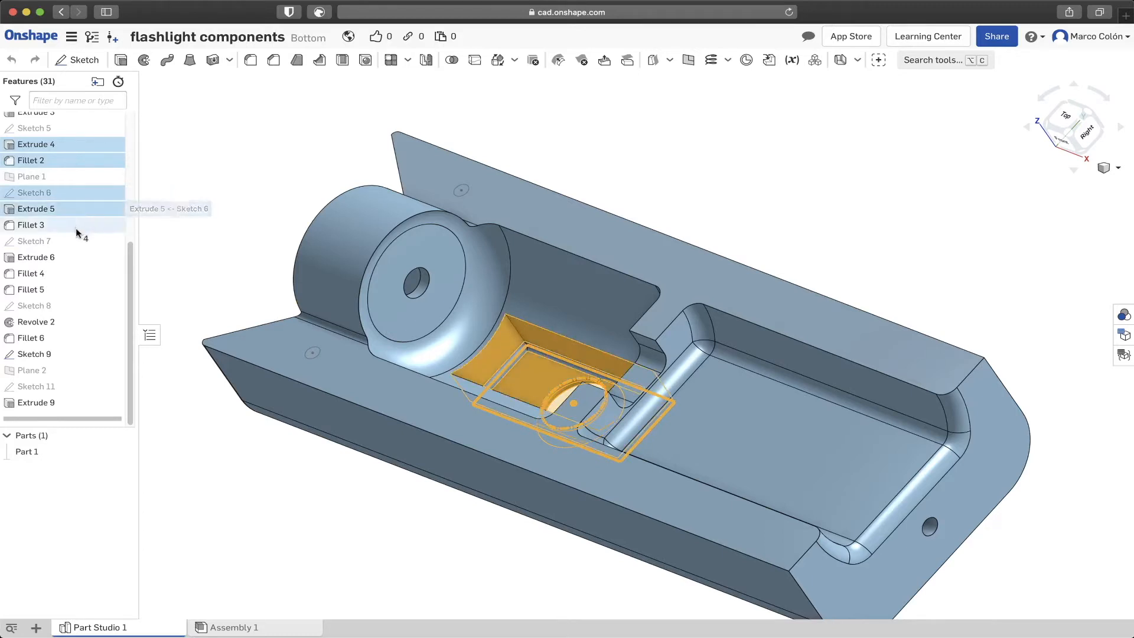
super+click(76, 229)
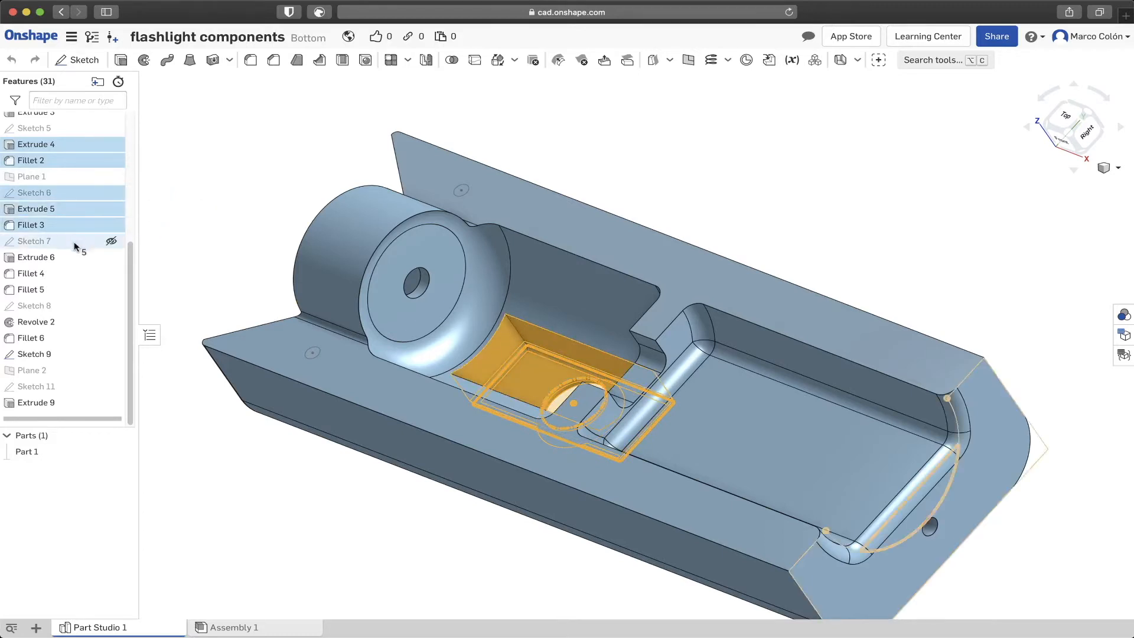
super+click(87, 319)
right_click(84, 316)
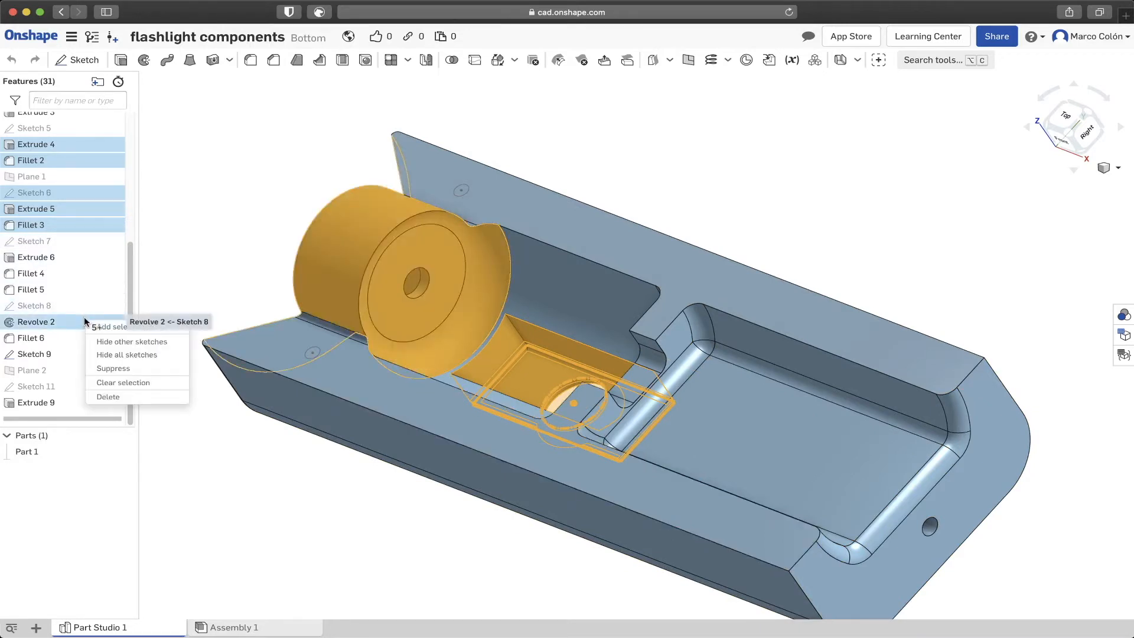
click(94, 397)
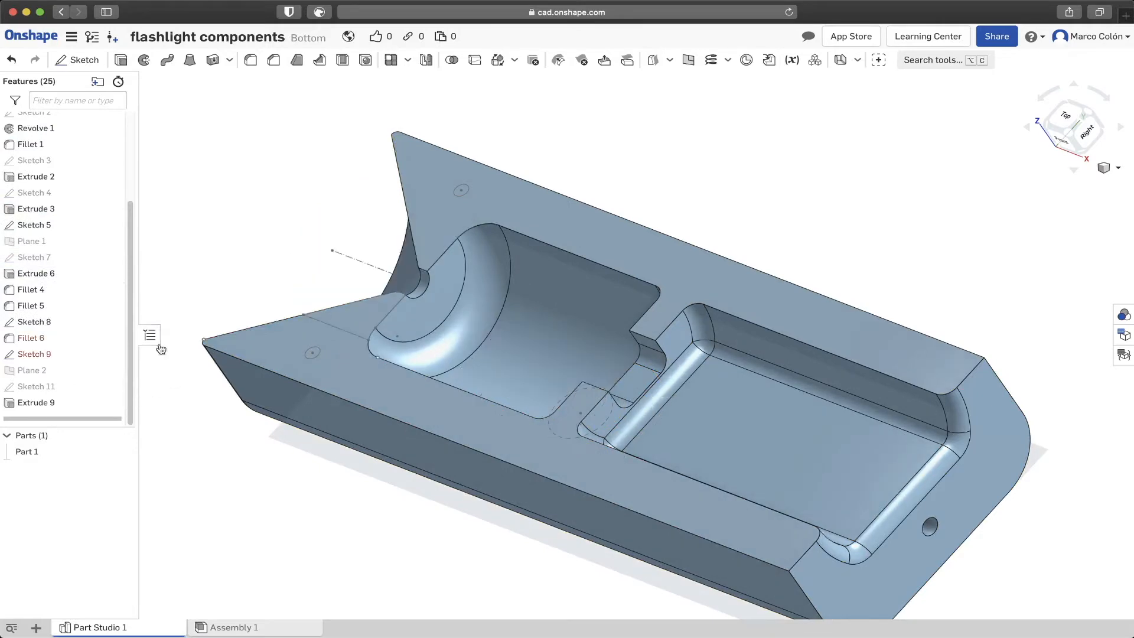
- Edit Sketch 5 and convert its 11 mm diameter circle to construction geometry
right_drag(374, 283, 456, 271)
scroll(71, 307, up, 4)
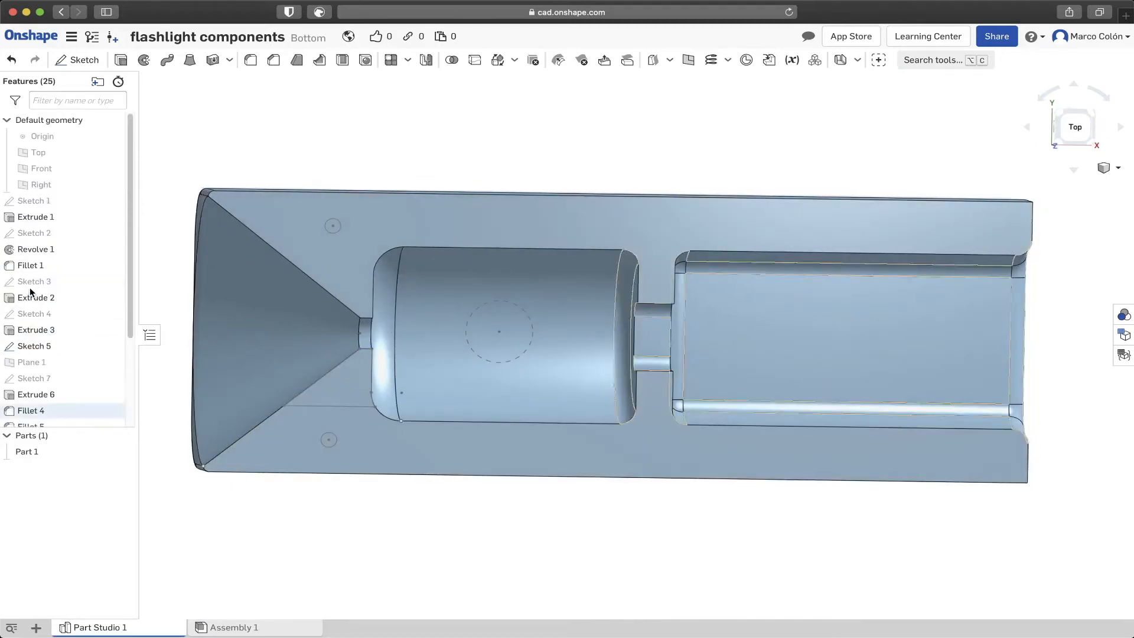
scroll(37, 287, down, 3)
scroll(37, 288, up, 3)
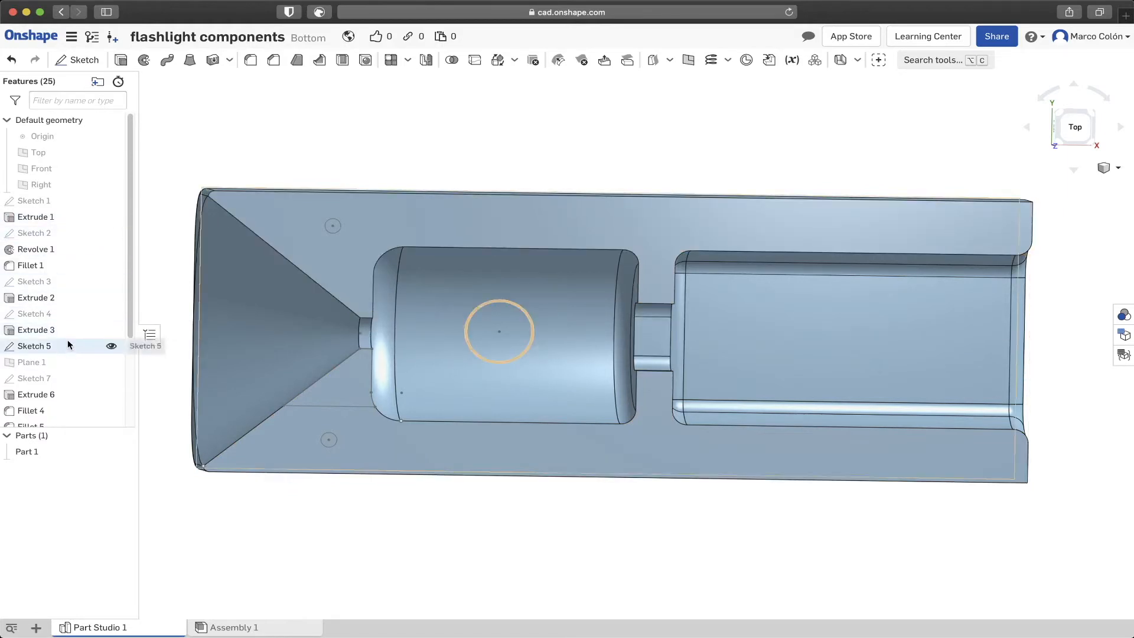
scroll(67, 343, down, 3)
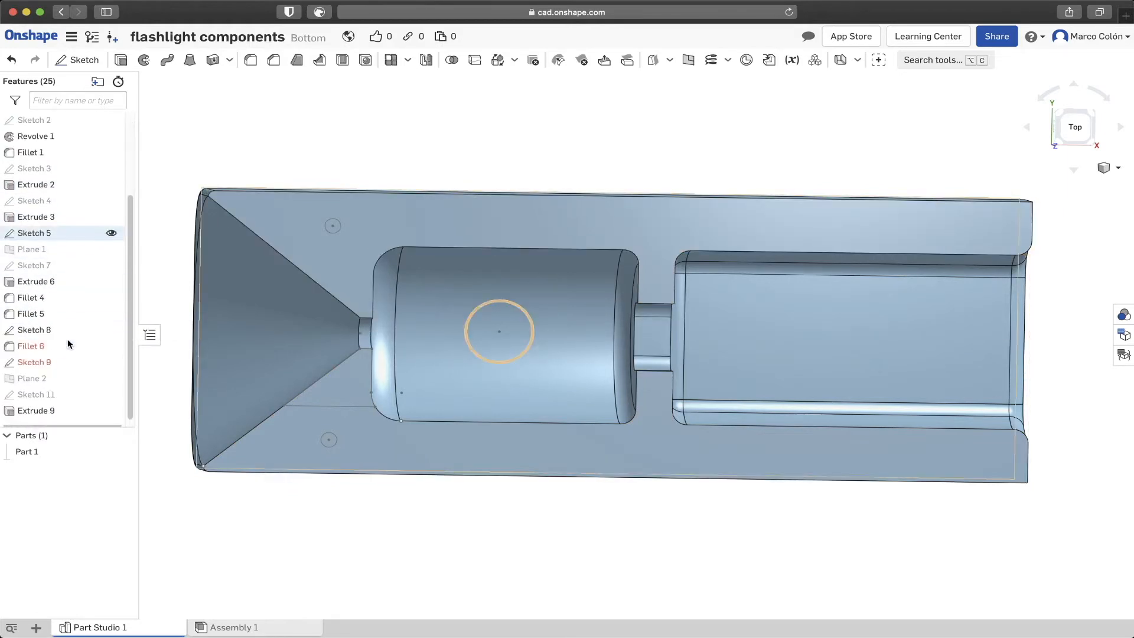
right_click(58, 232)
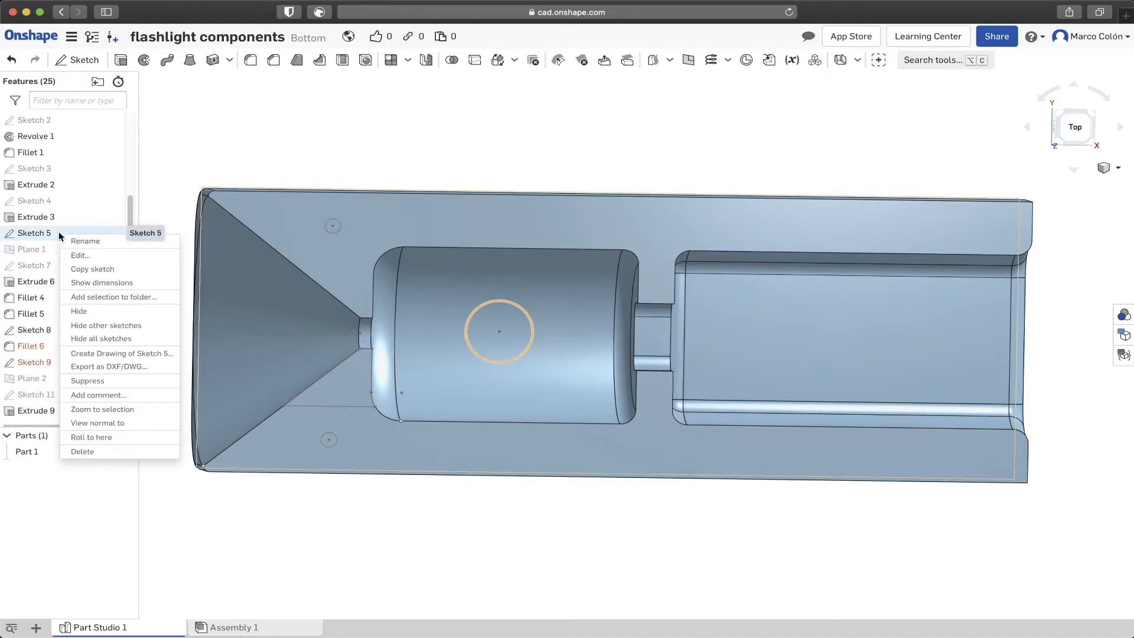
click(98, 258)
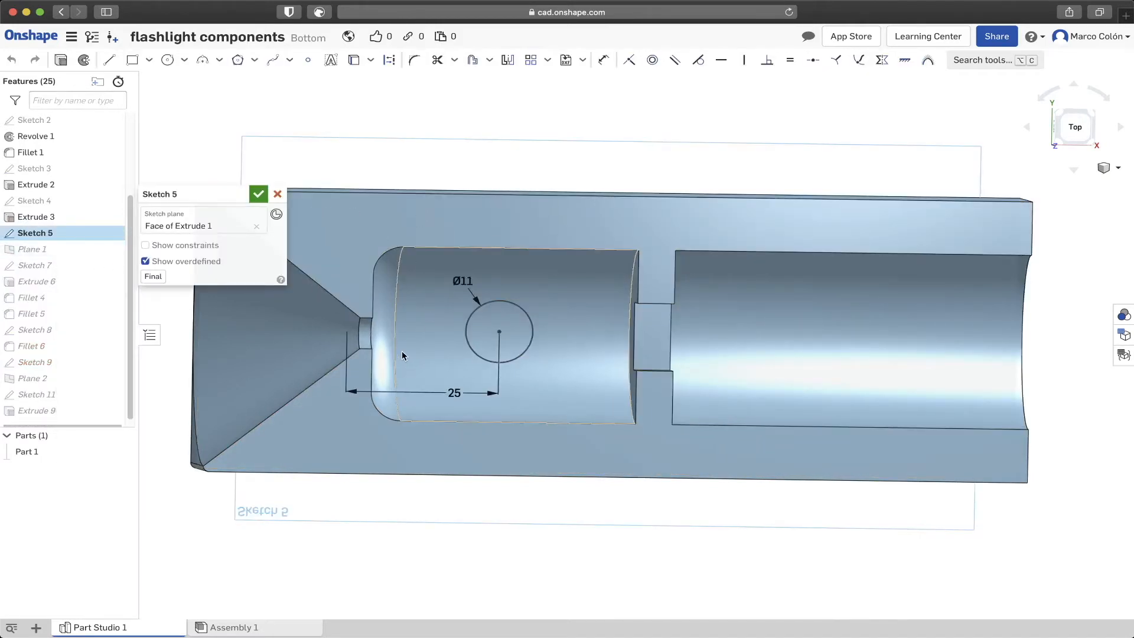
middle_drag(402, 349, 486, 308)
click(619, 290)
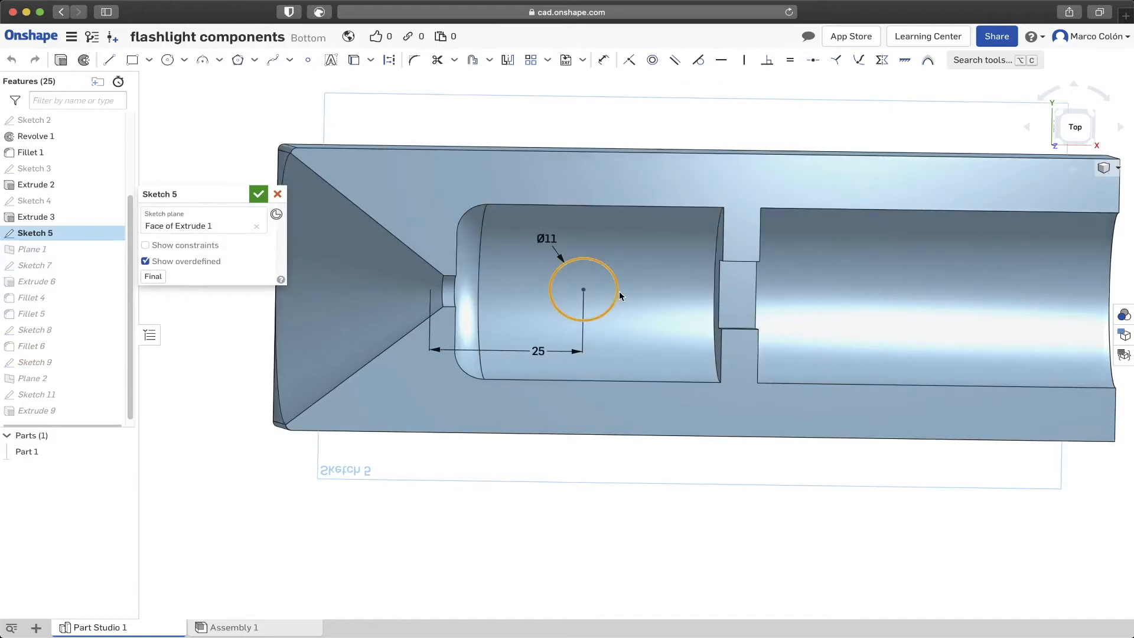
key(d)
key(Escape)
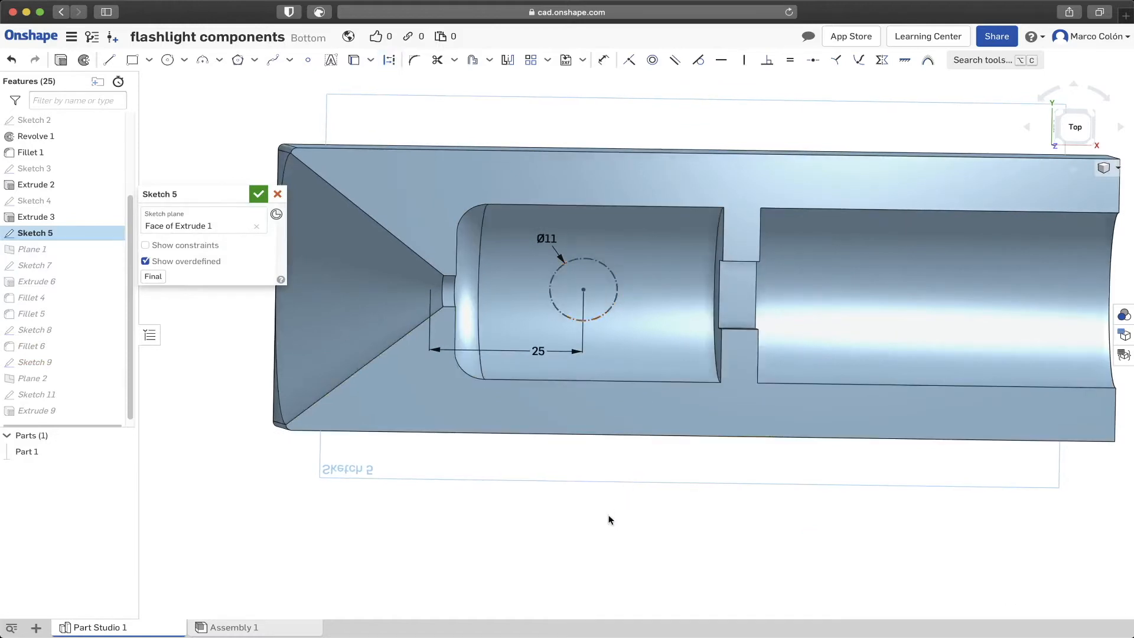
right_drag(605, 497, 591, 491)
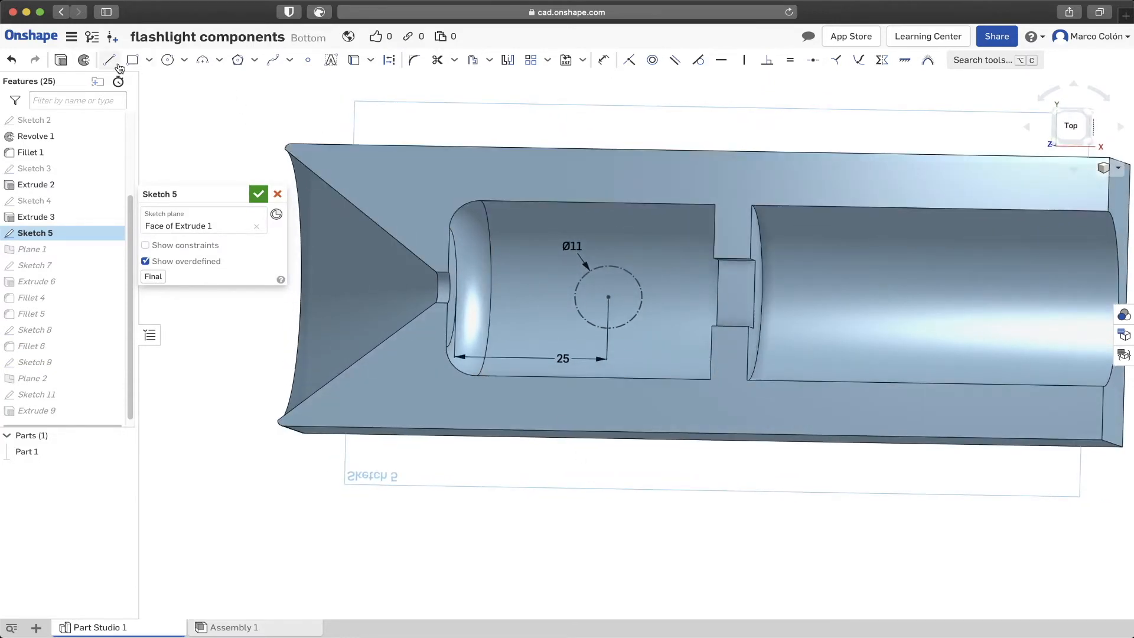
- Draw a center point rectangle in Sketch 5, centred on the construction circle
click(149, 60)
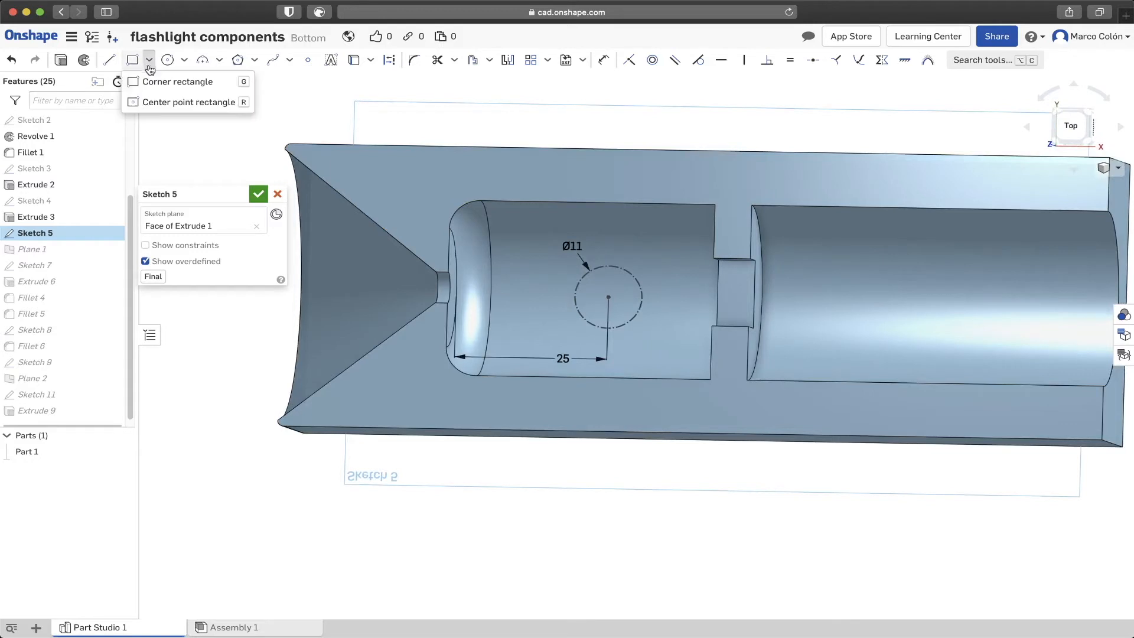
click(159, 100)
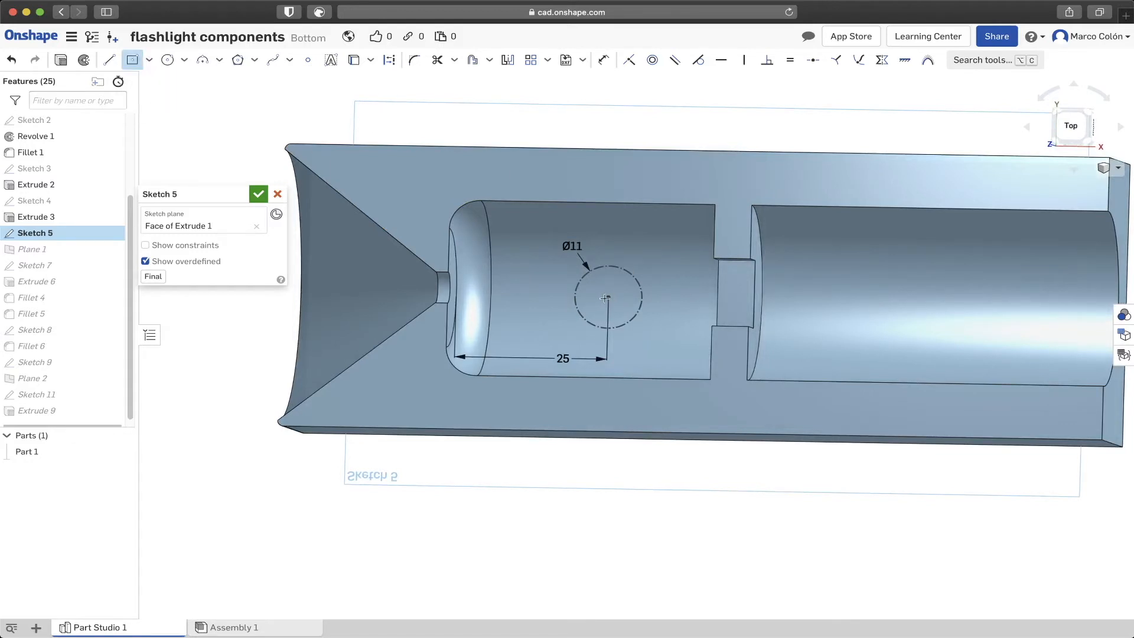
click(668, 262)
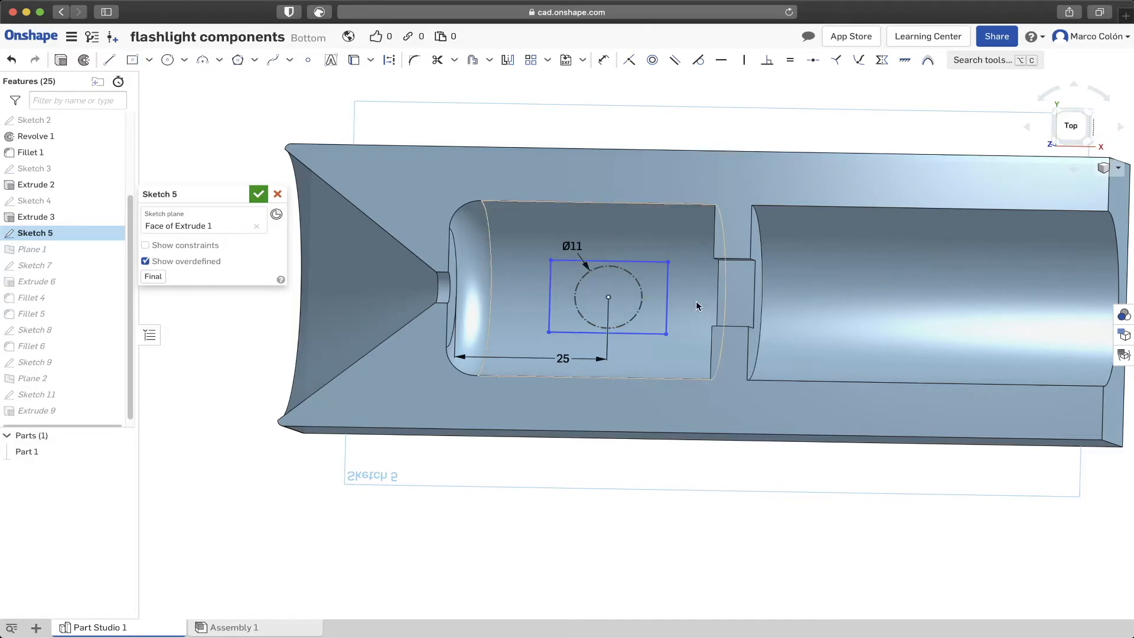
key(Escape)
key(n)
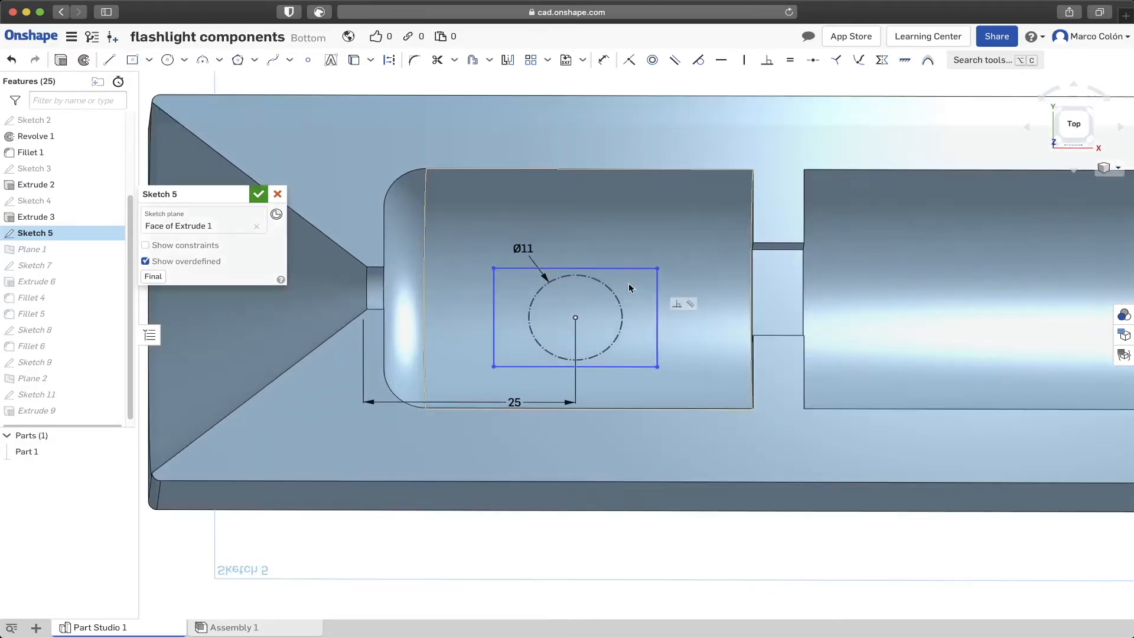
- Consult the Flashlight Bottom drawing, dimension the rectangle 8 mm along the body and 12 mm across it, and switch back to the drawing
key(ctrl+Left)
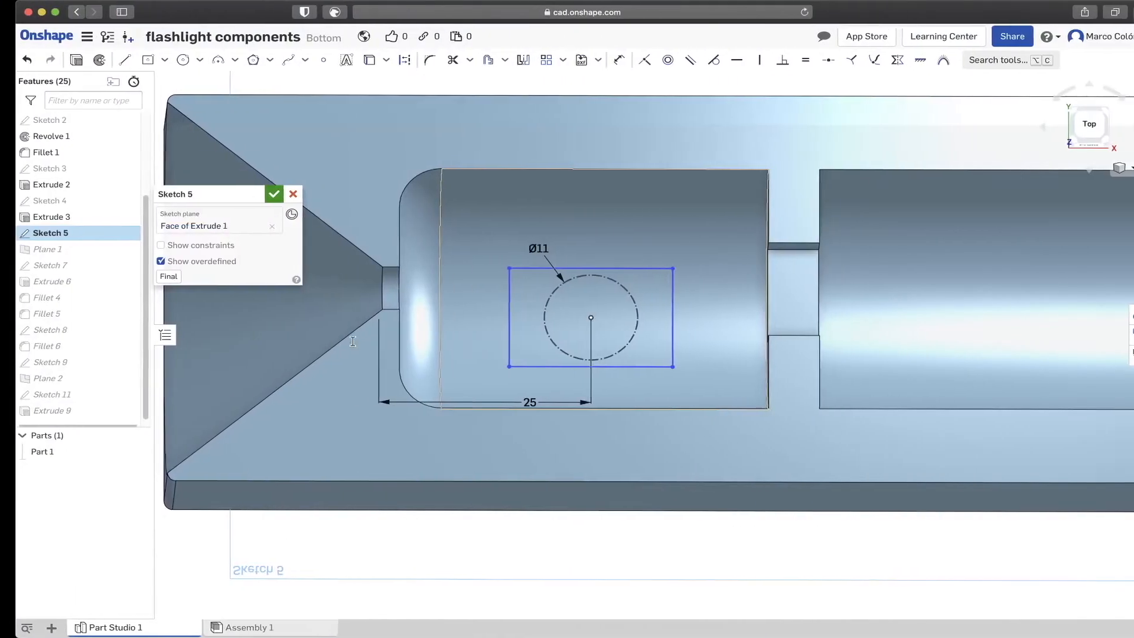
key(d)
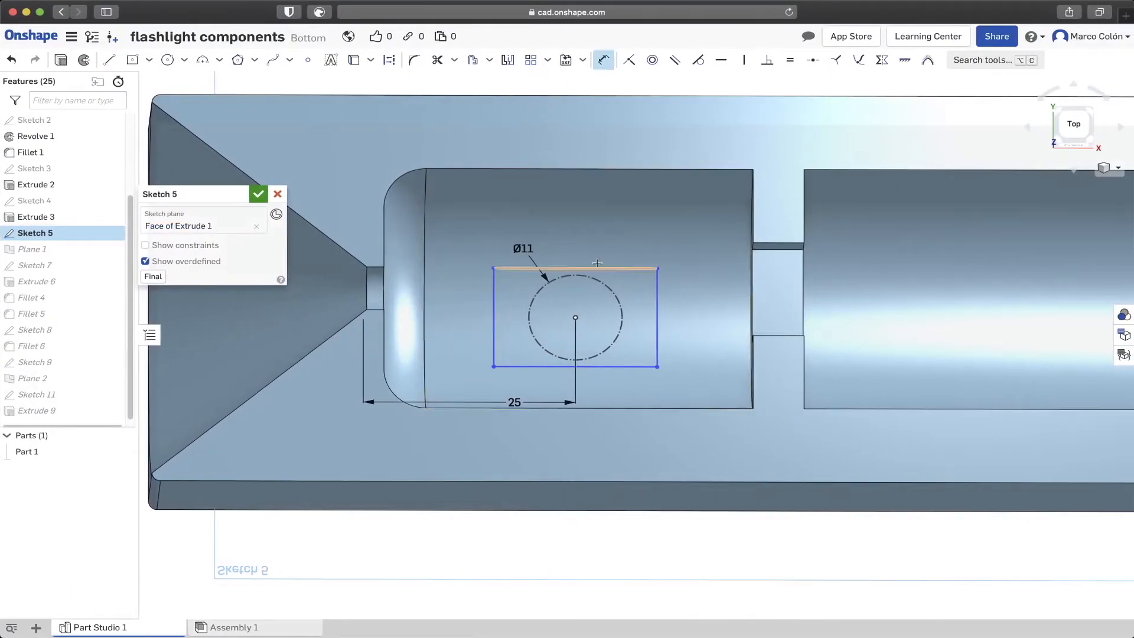
click(581, 267)
click(601, 230)
text(8)
key(Return)
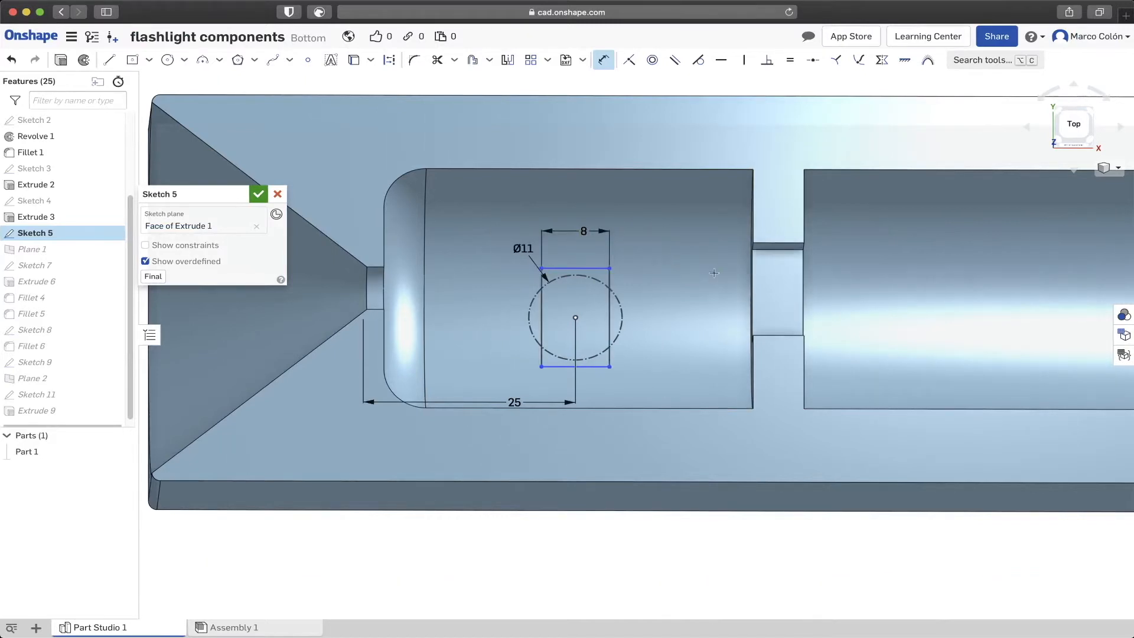
click(610, 319)
click(683, 305)
text(12)
key(Return)
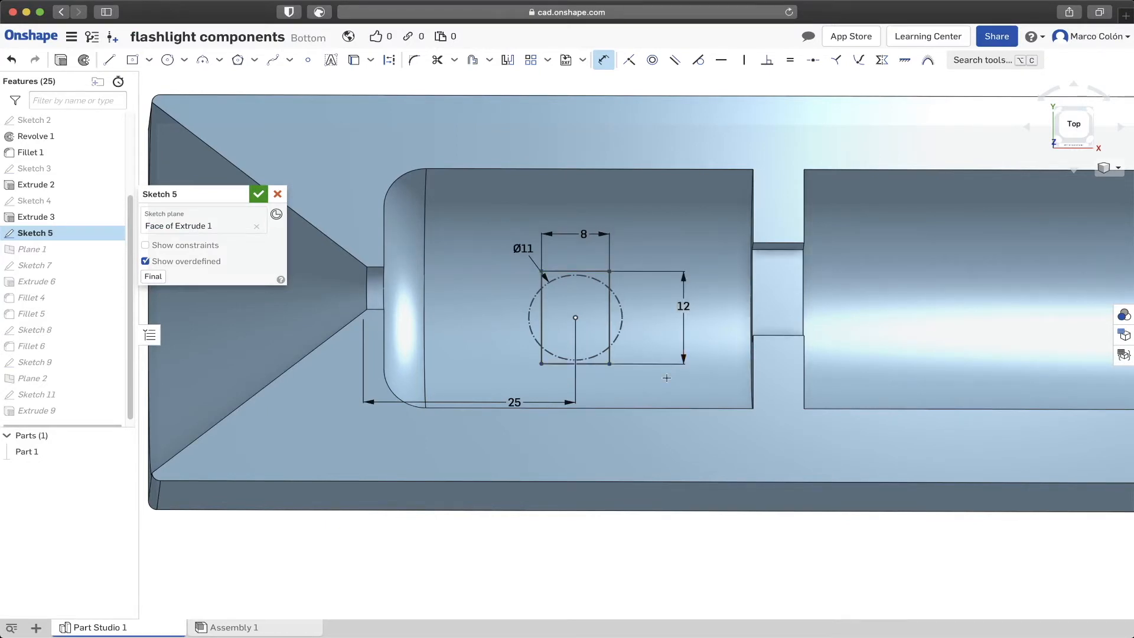
key(ctrl+Left)
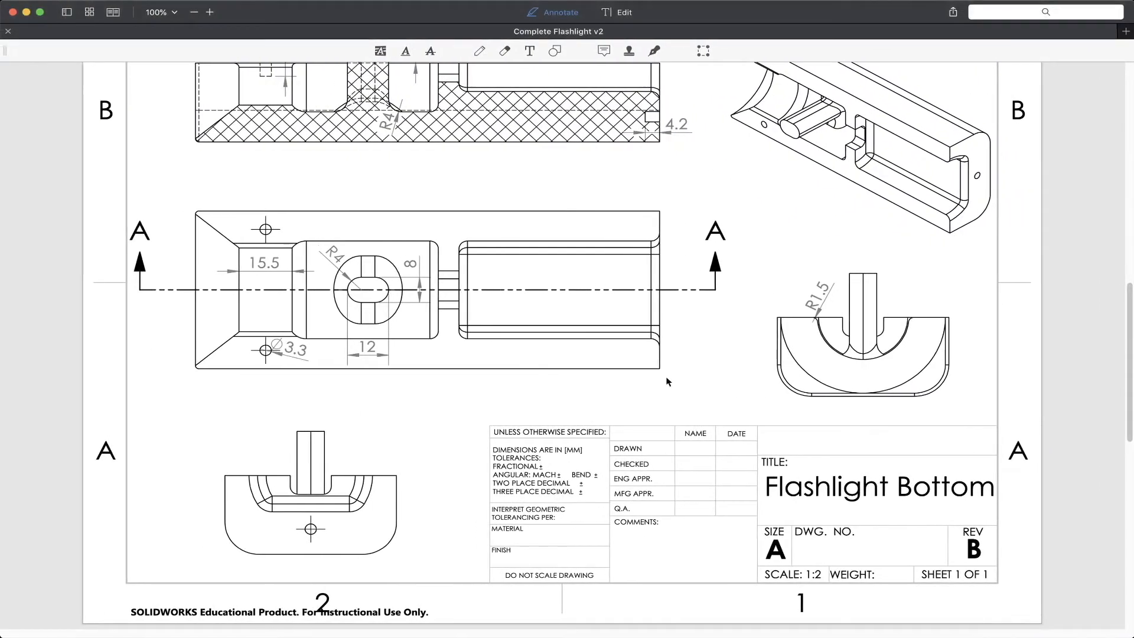
- Change the Sketch 5 rectangle's dimensions to 12 mm along the body and 8 mm across it
key(ctrl+Right)
click(581, 272)
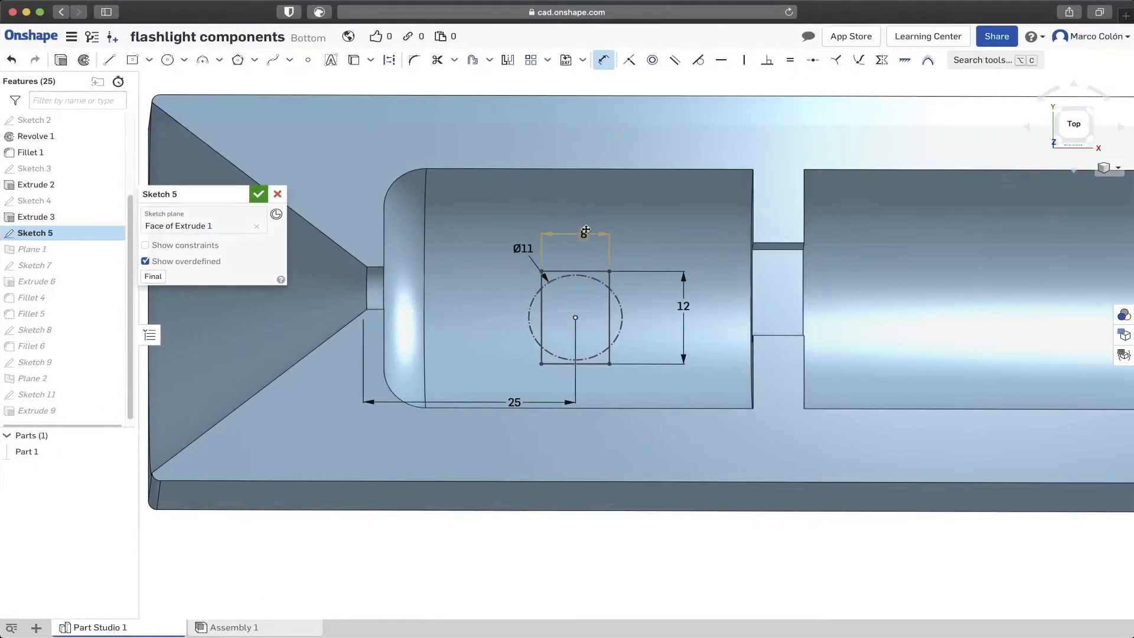
click(585, 234)
key(Escape)
double_click(584, 233)
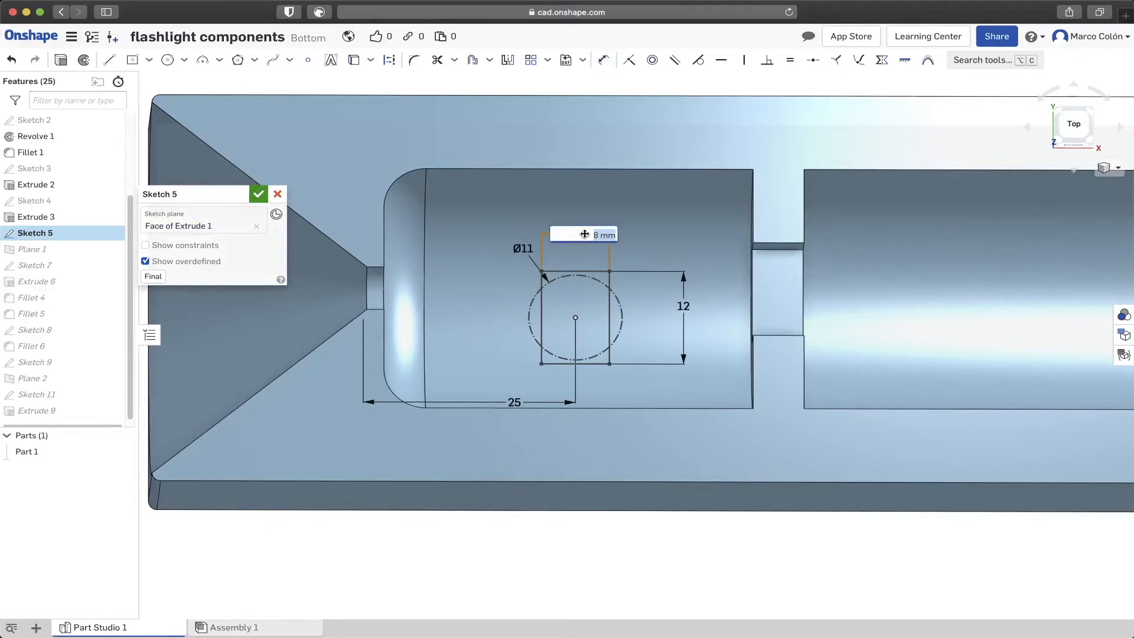
key(Return)
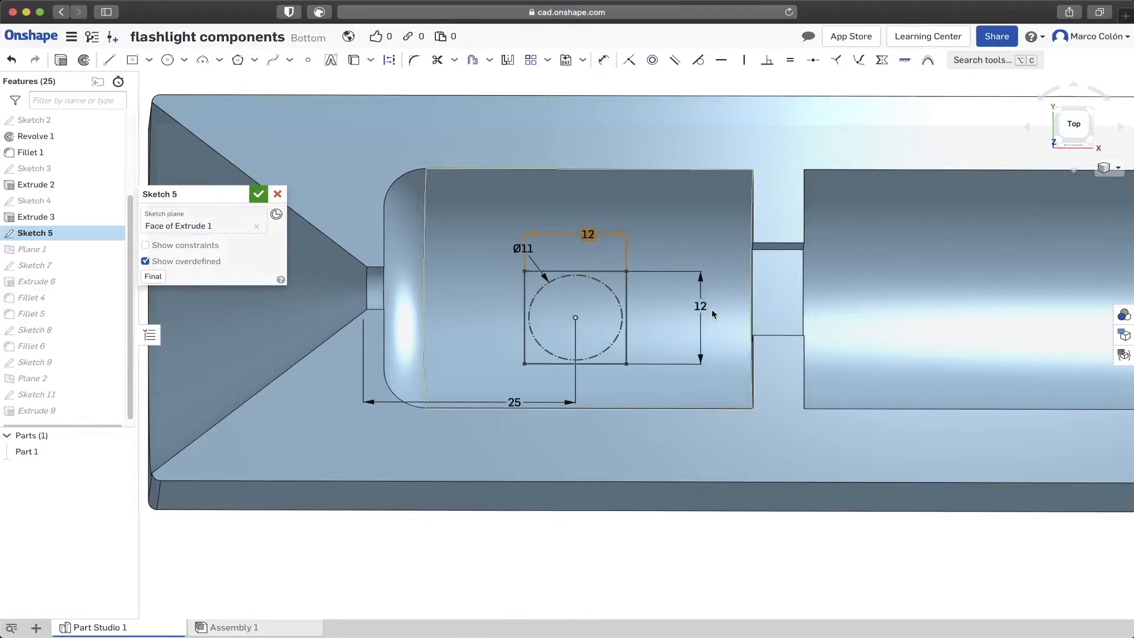
double_click(701, 305)
text(8)
key(Return)
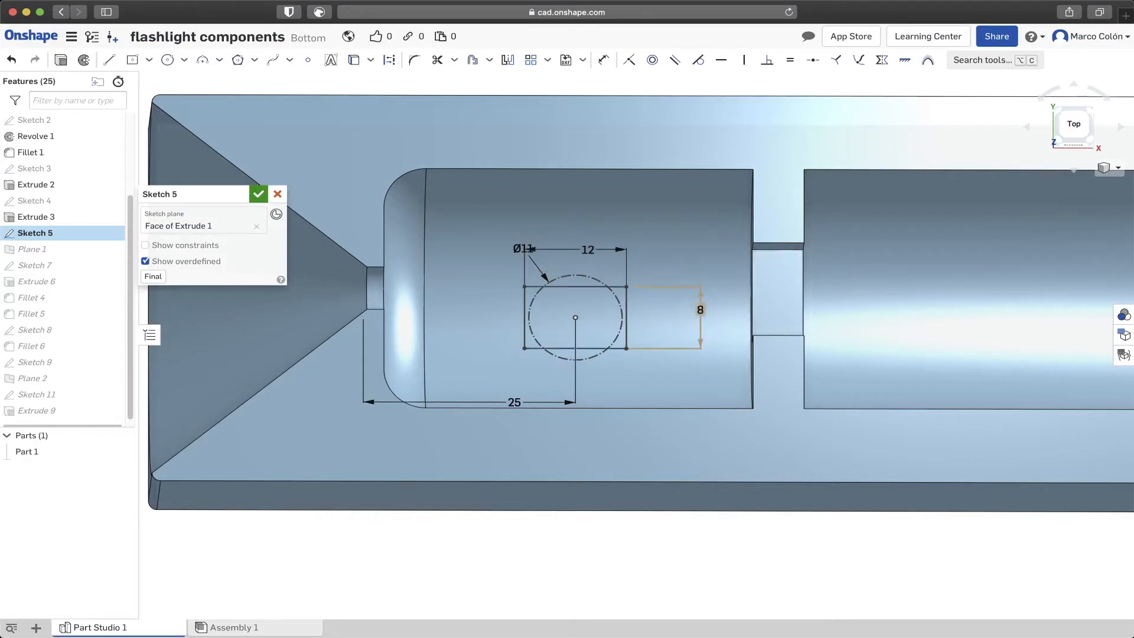
- Check the rectangle against the Flashlight Bottom drawing and finish editing Sketch 5
key(ctrl+Left)
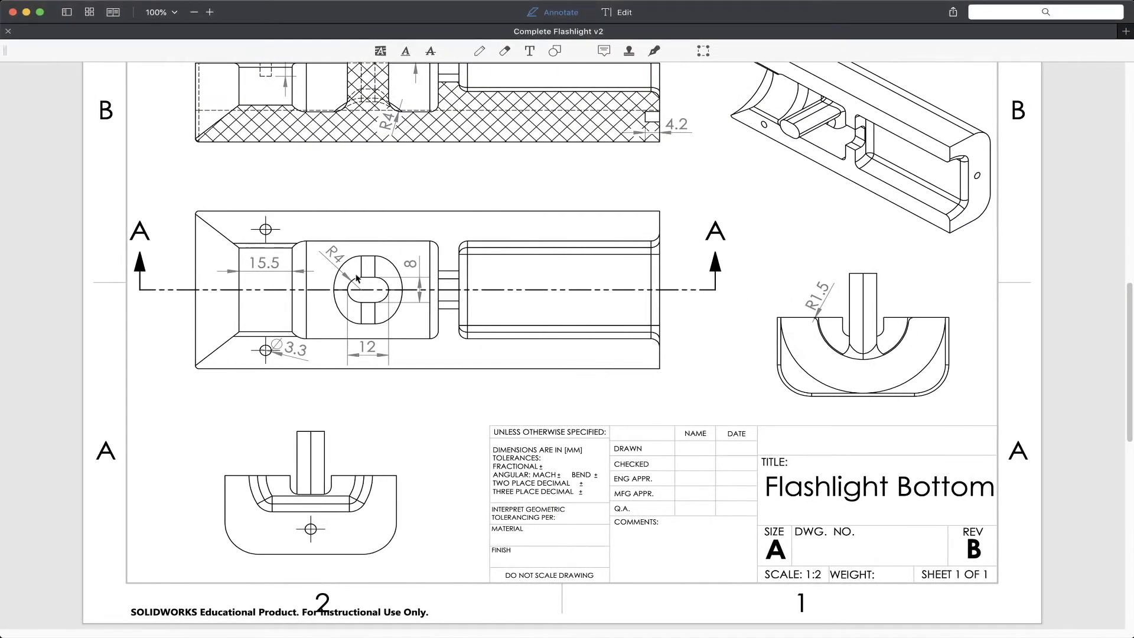
scroll(356, 277, up, 5)
scroll(389, 344, down, 3)
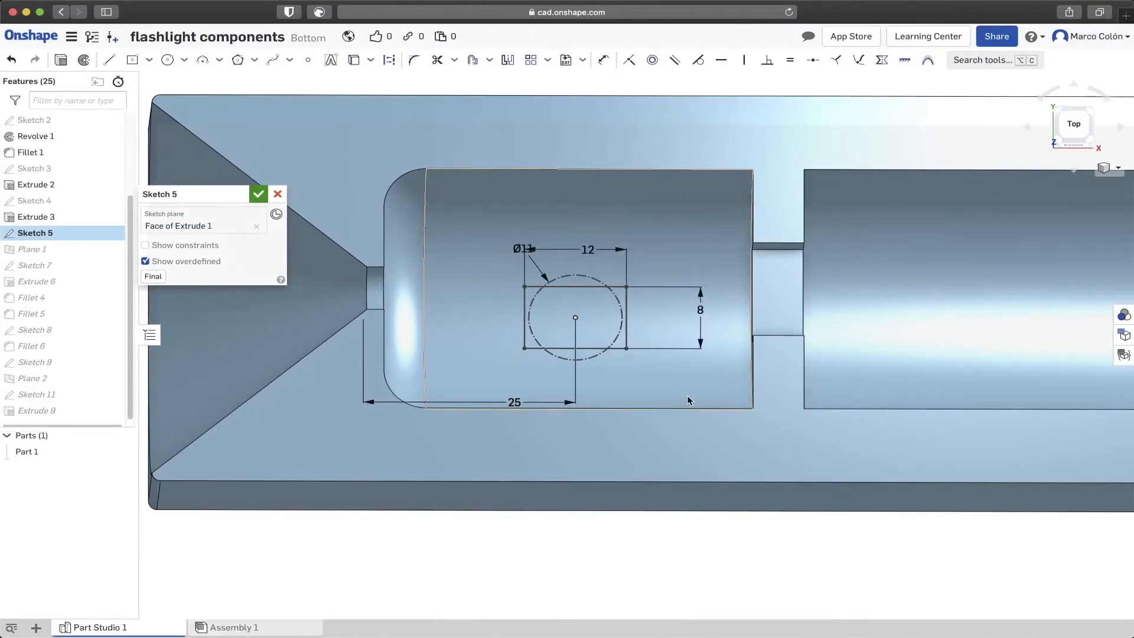
mouse_move(686, 395)
right_down()
mouse_move(679, 413)
mouse_move(670, 392)
mouse_move(717, 476)
mouse_move(694, 492)
right_up()
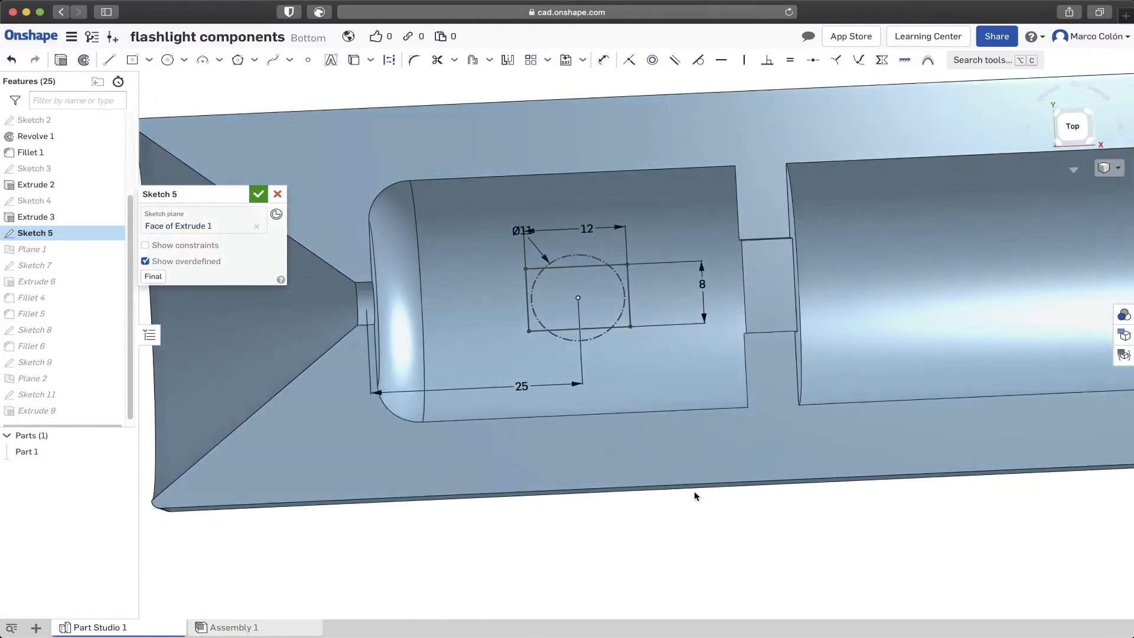
click(261, 190)
- Examine where Sketch 5 lies relative to the flashlight body and its cavity from the front and from above
mouse_move(604, 385)
right_down()
mouse_move(596, 257)
mouse_move(603, 375)
right_up()
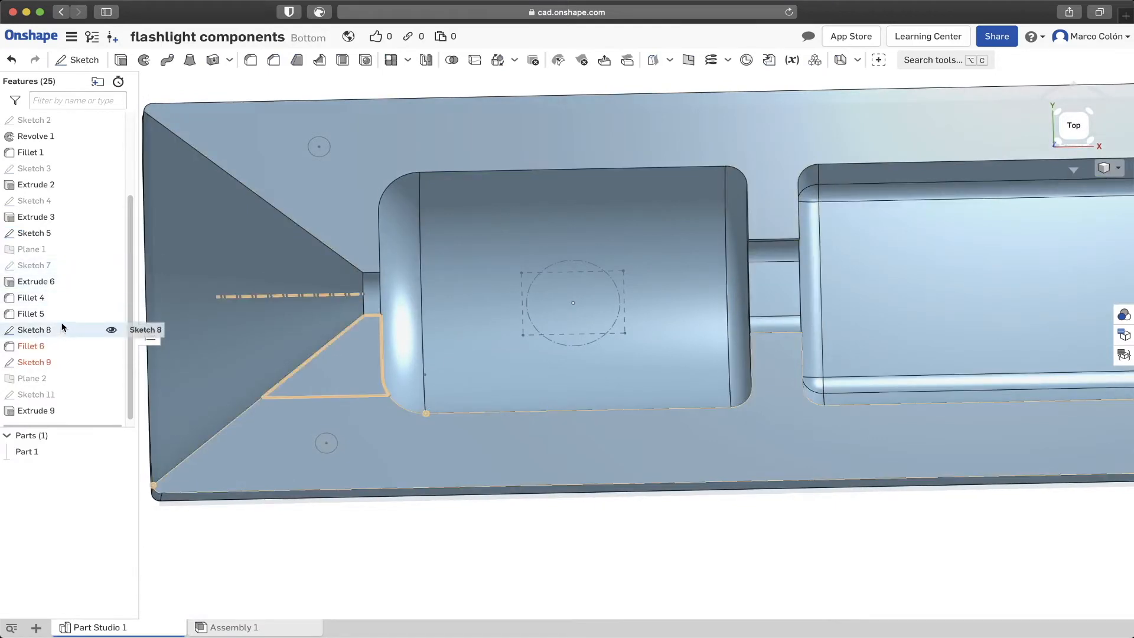
click(63, 234)
key(shift+1)
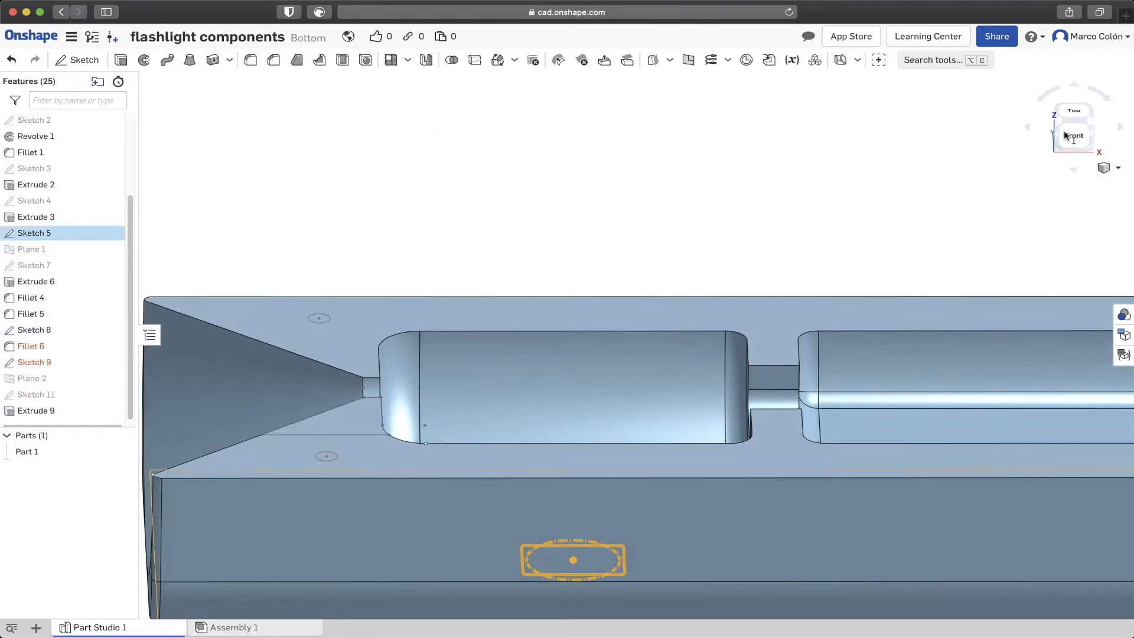
right_drag(944, 240, 938, 228)
scroll(842, 335, down, 3)
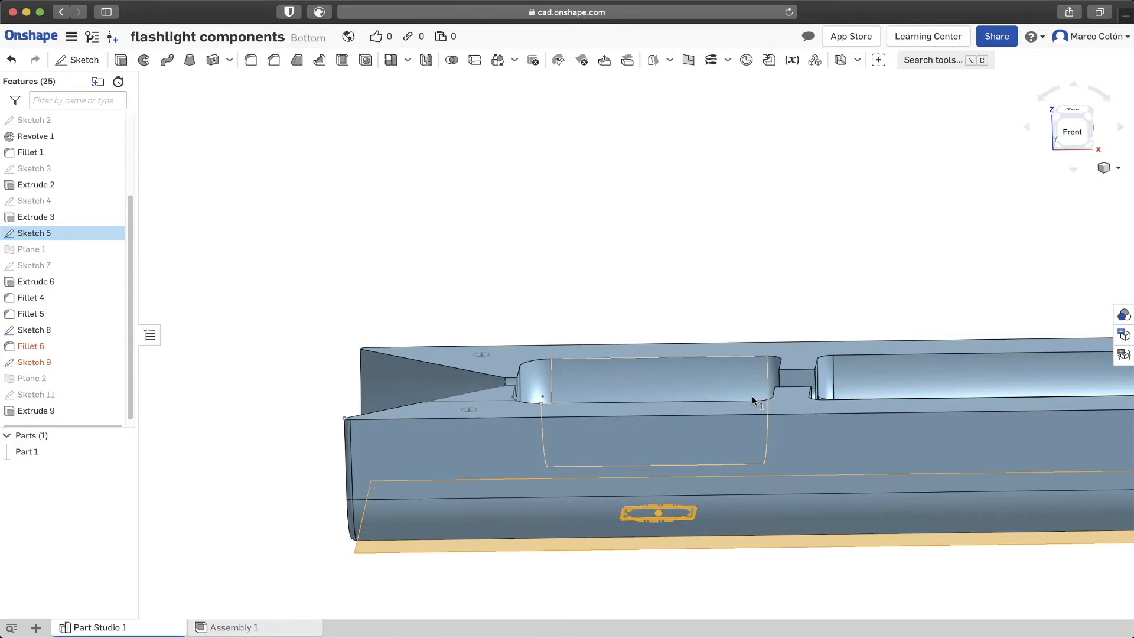
middle_drag(798, 499, 784, 392)
key(shift+1)
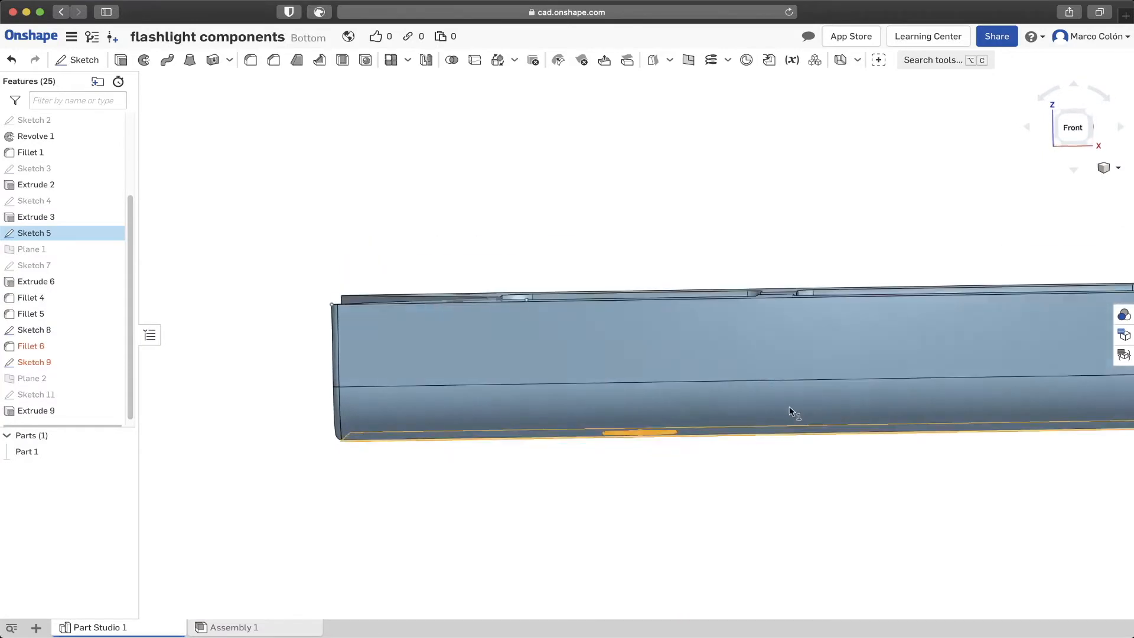
right_drag(789, 406, 789, 437)
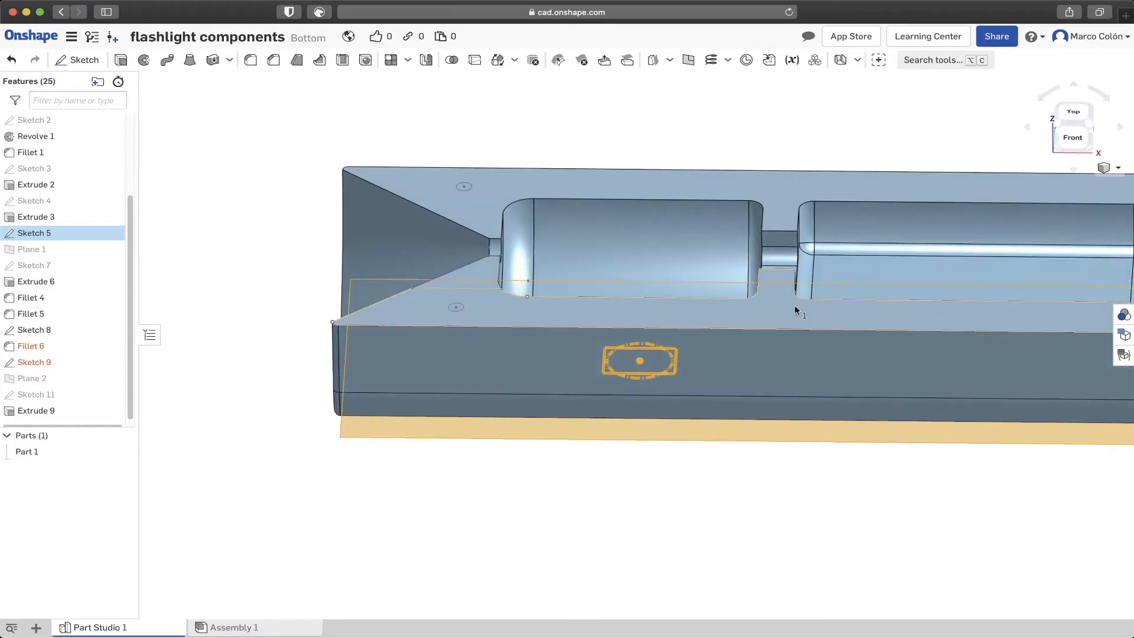
middle_drag(795, 305, 620, 261)
mouse_move(662, 211)
right_down()
mouse_move(671, 242)
mouse_move(668, 228)
right_up()
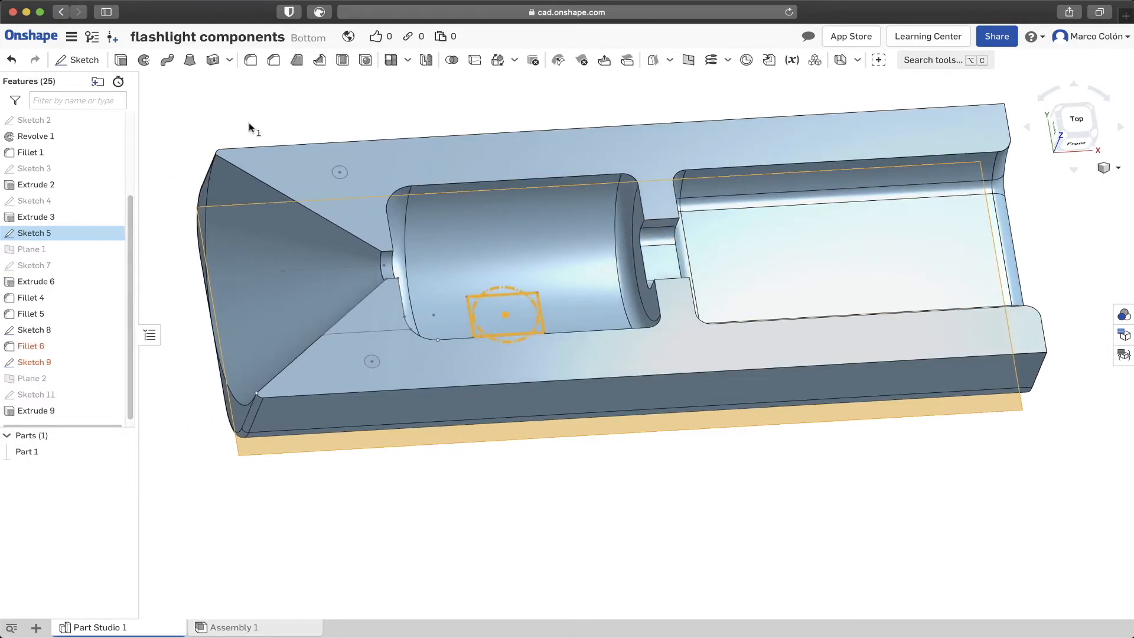
- Consult the drawing's section view for the post height and create a plane offset 14 mm above the body's flat upper face
key(ctrl+Left)
scroll(537, 329, down, 15)
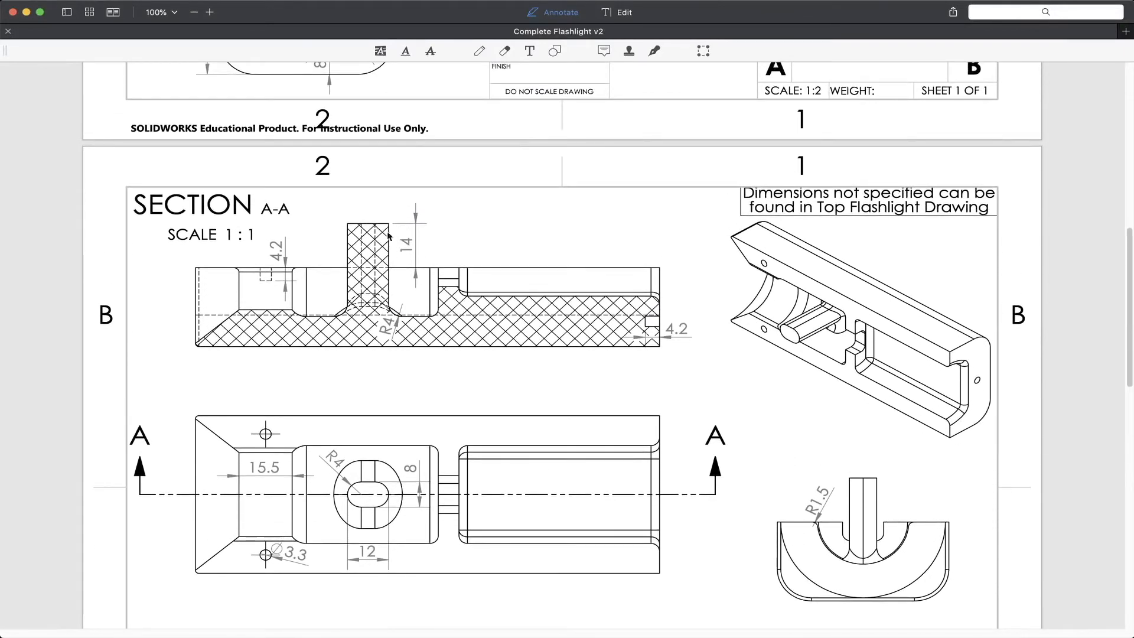
key(ctrl+Right)
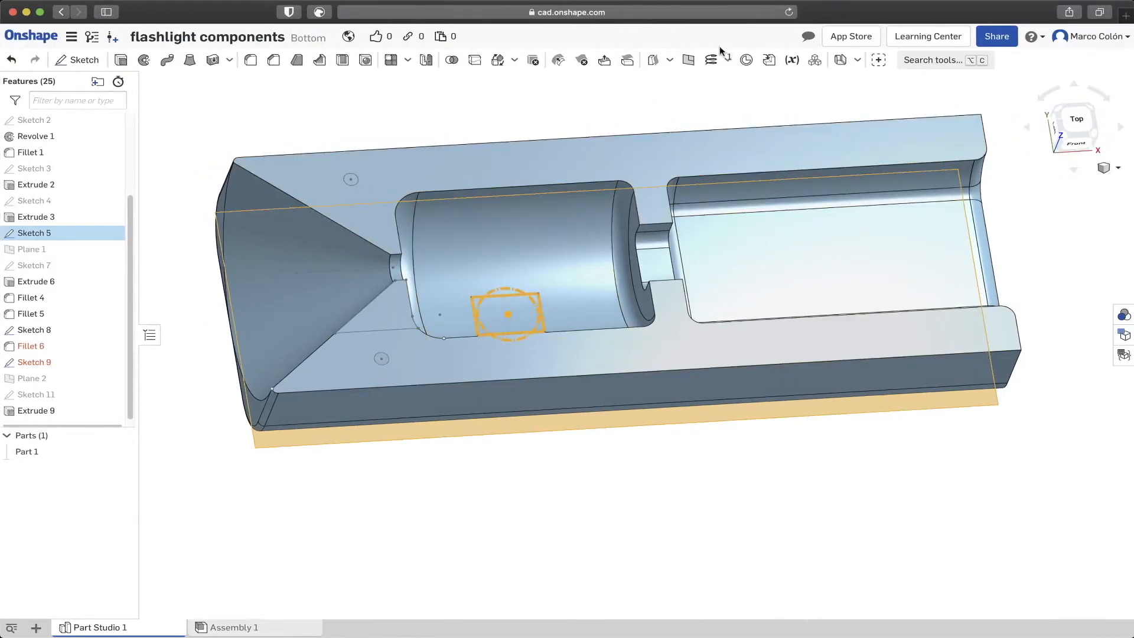
click(697, 61)
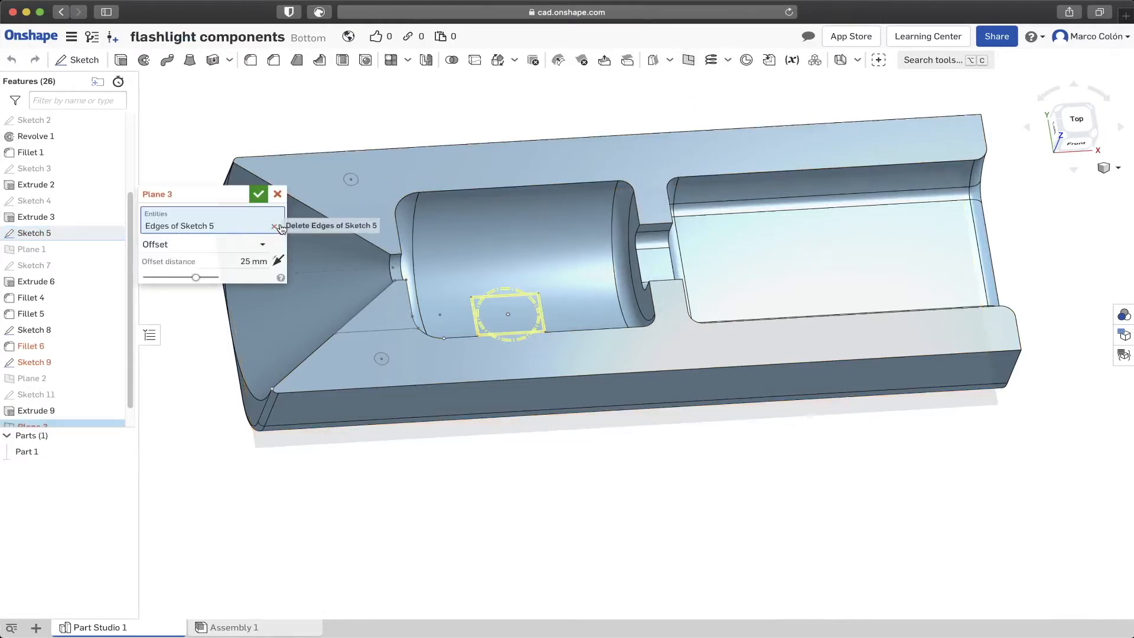
click(277, 228)
click(504, 159)
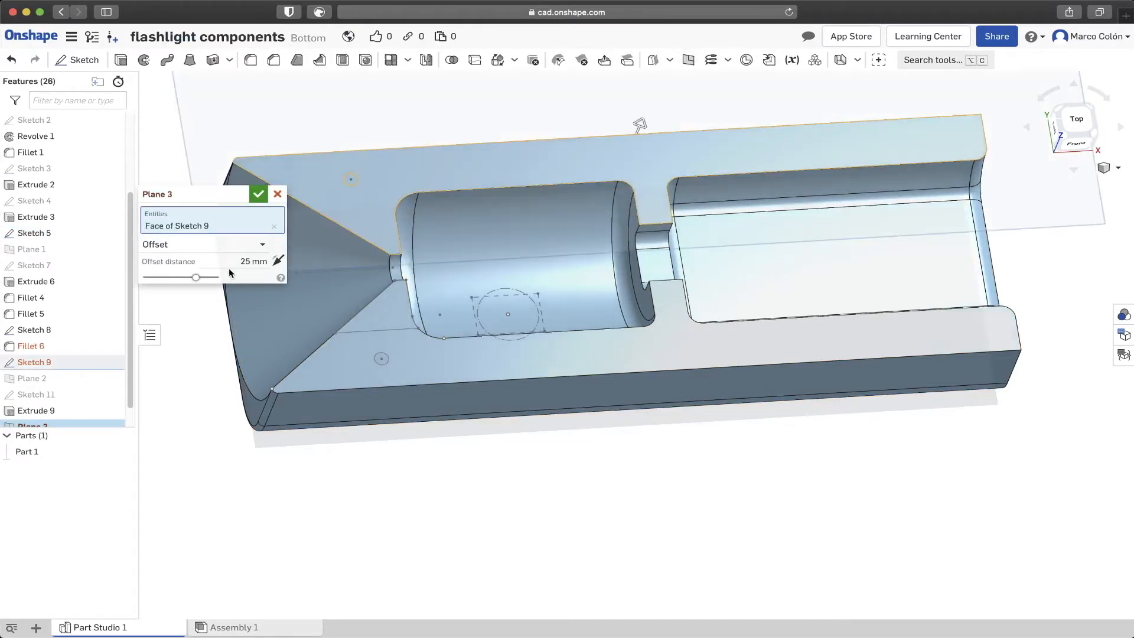
right_drag(734, 296, 385, 253)
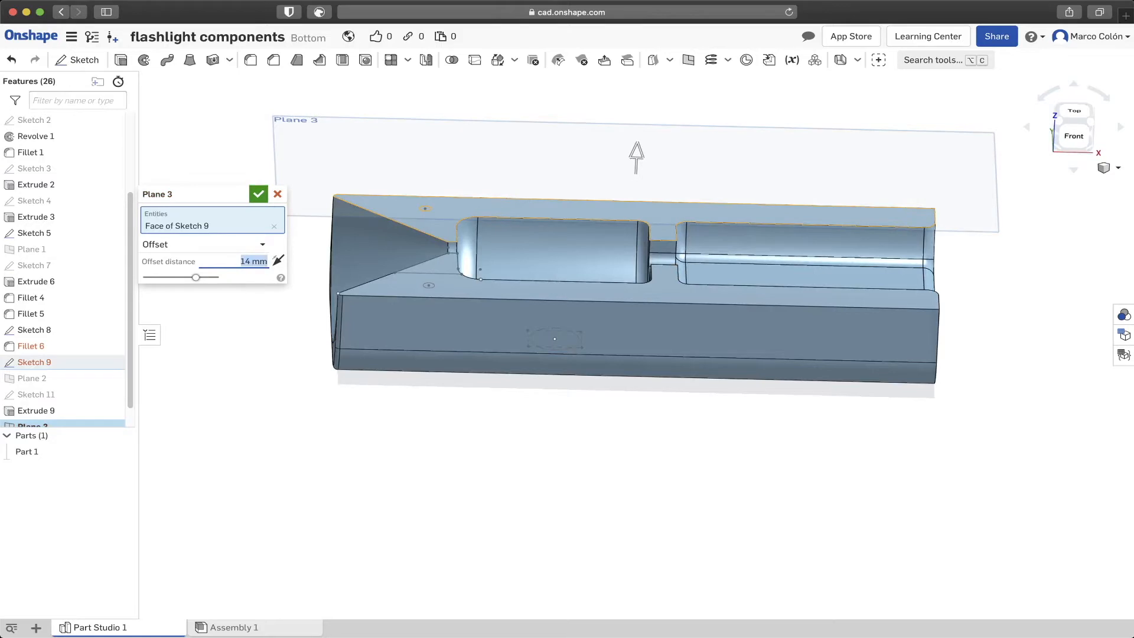
click(258, 195)
- Move Plane 3 ahead of Sketch 5 in the feature order, directly after Extrude 3
key(shift+1)
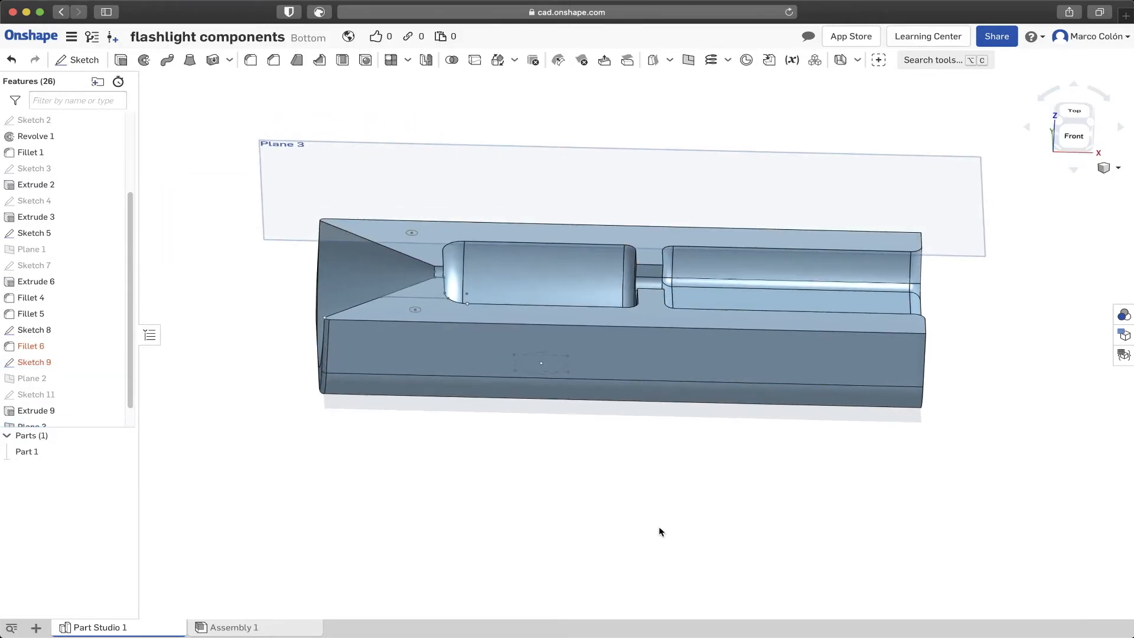
right_drag(643, 450, 646, 470)
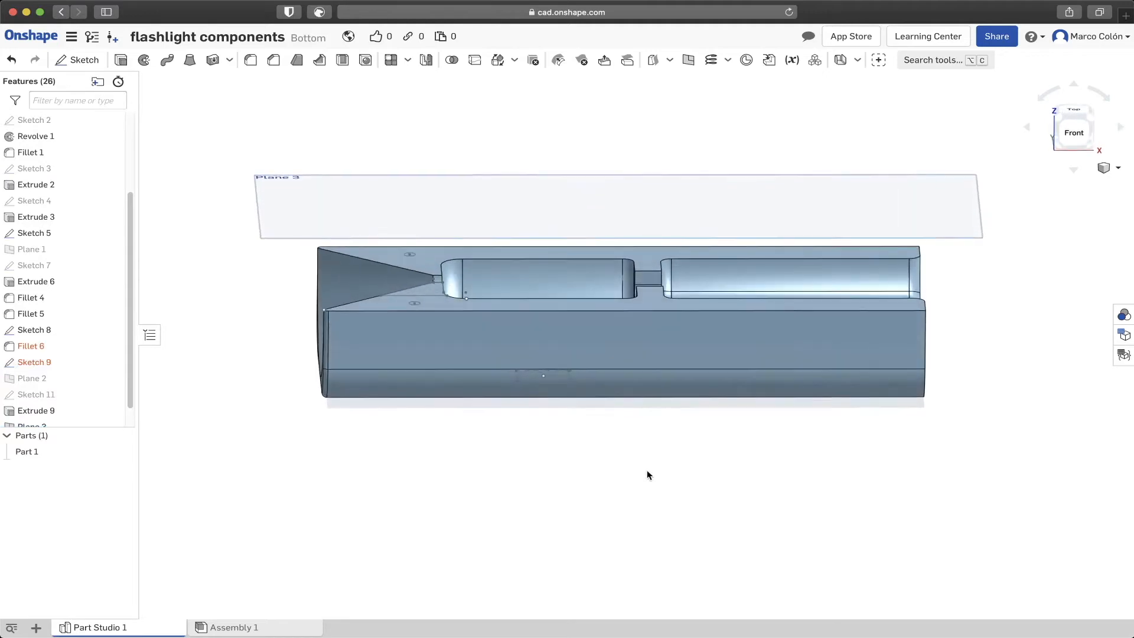
scroll(68, 302, up, 3)
scroll(66, 295, down, 4)
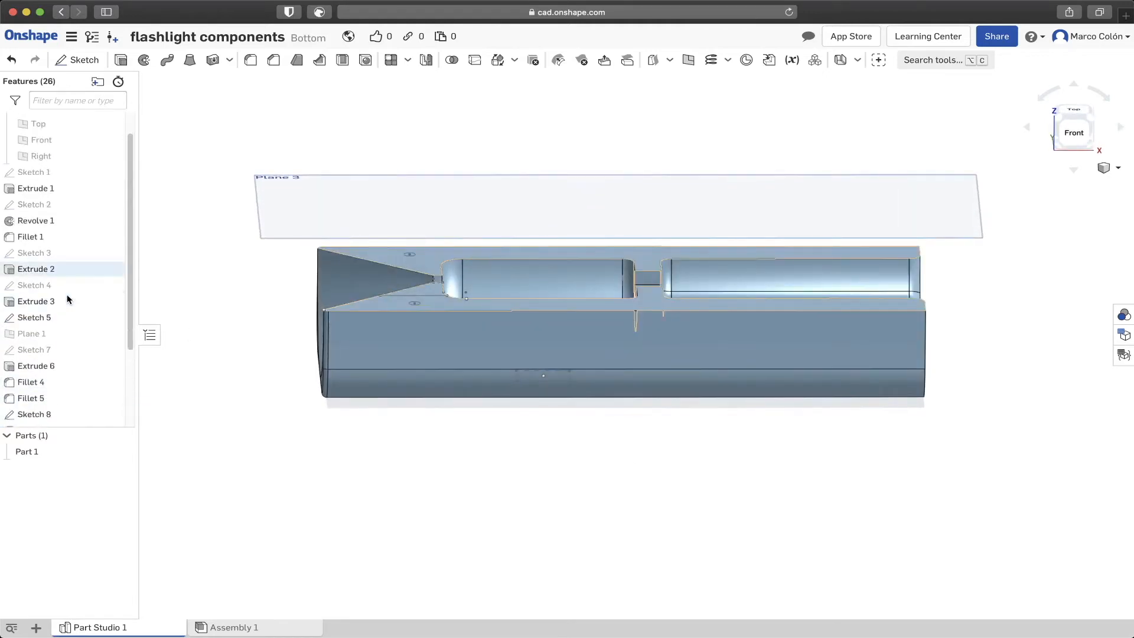
drag(65, 399, 88, 203)
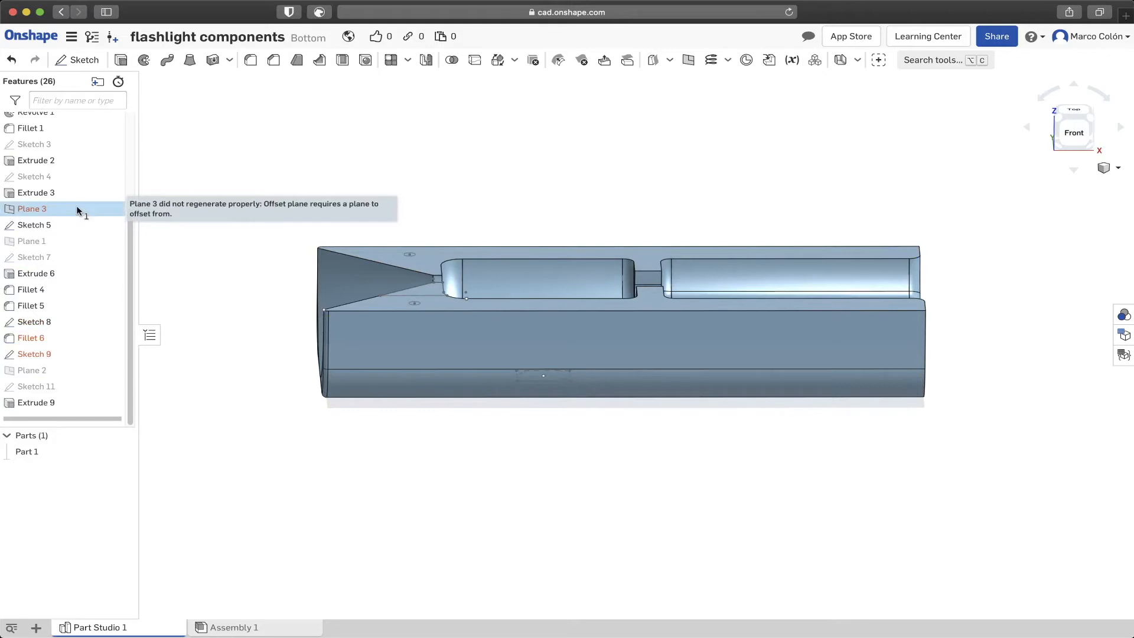
- Edit Plane 3 to offset from the flat upper face of Extrude 1 instead of the missing Sketch 9 face
right_click(59, 208)
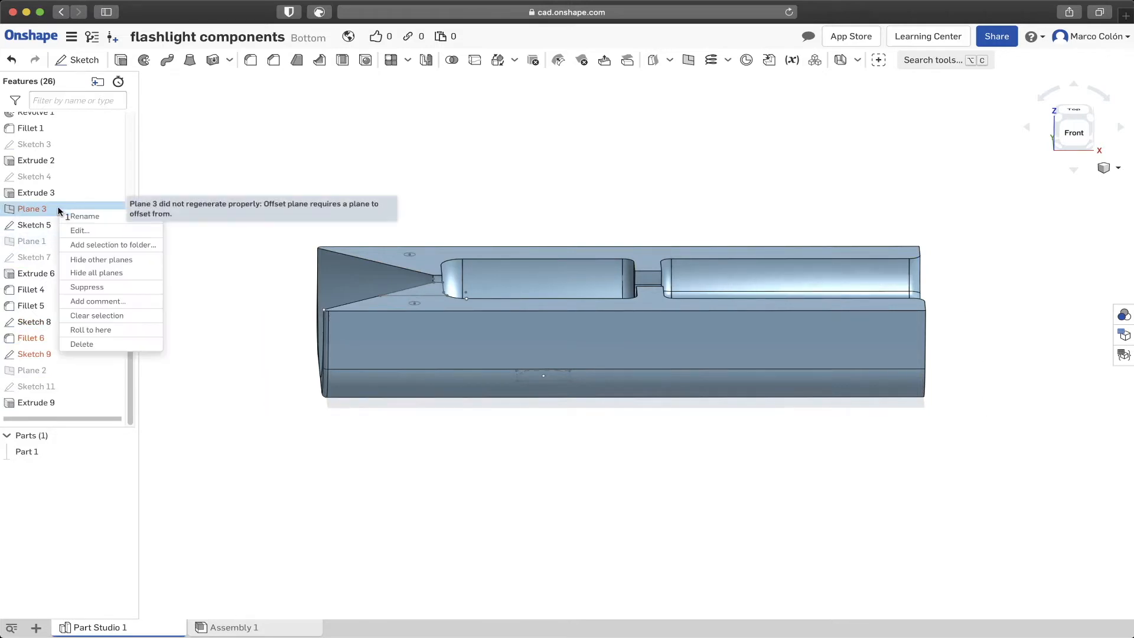
click(87, 231)
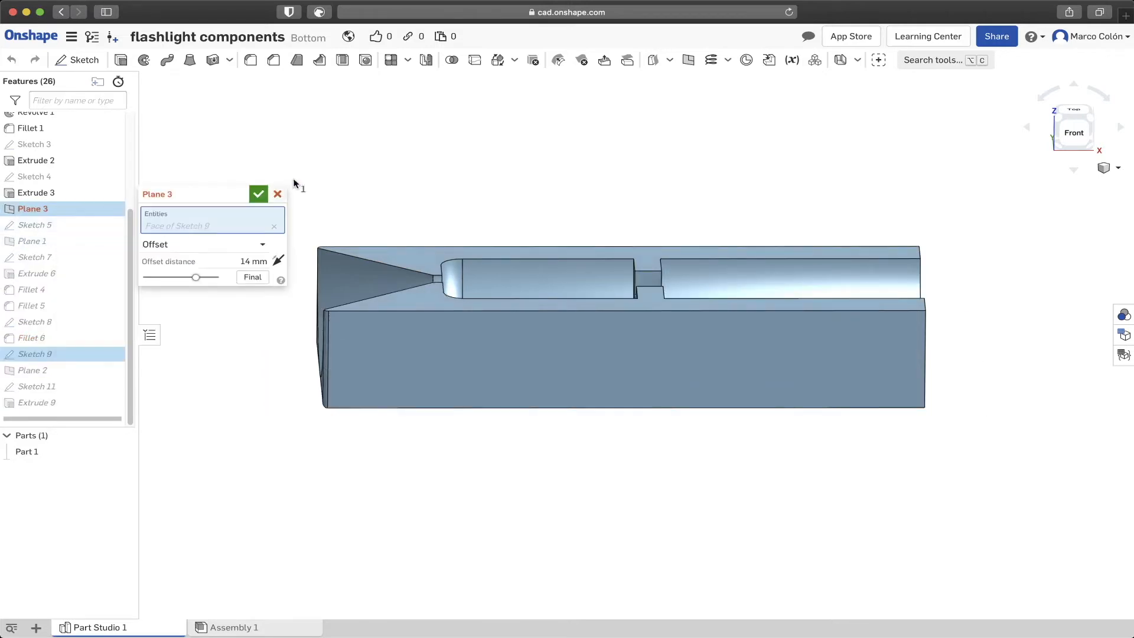
click(418, 253)
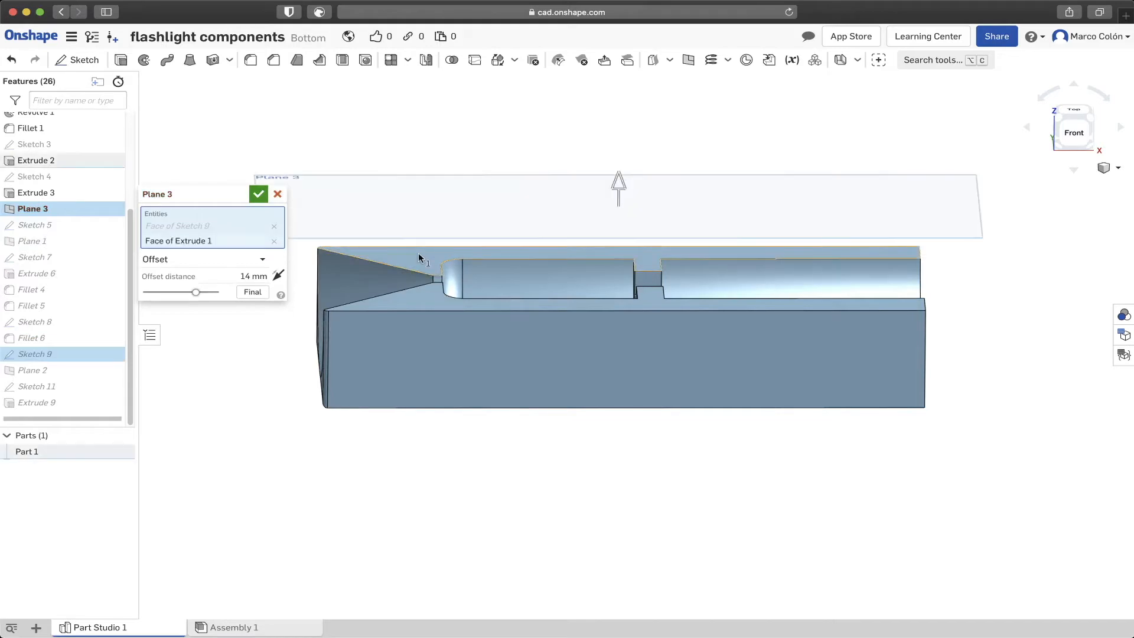
click(276, 229)
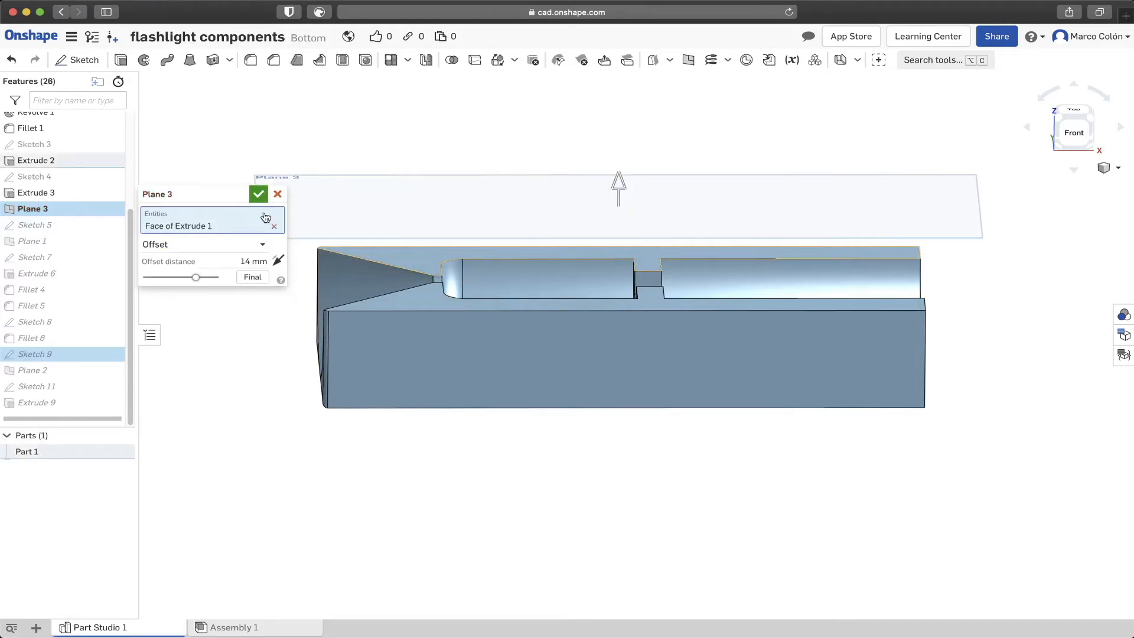
click(260, 199)
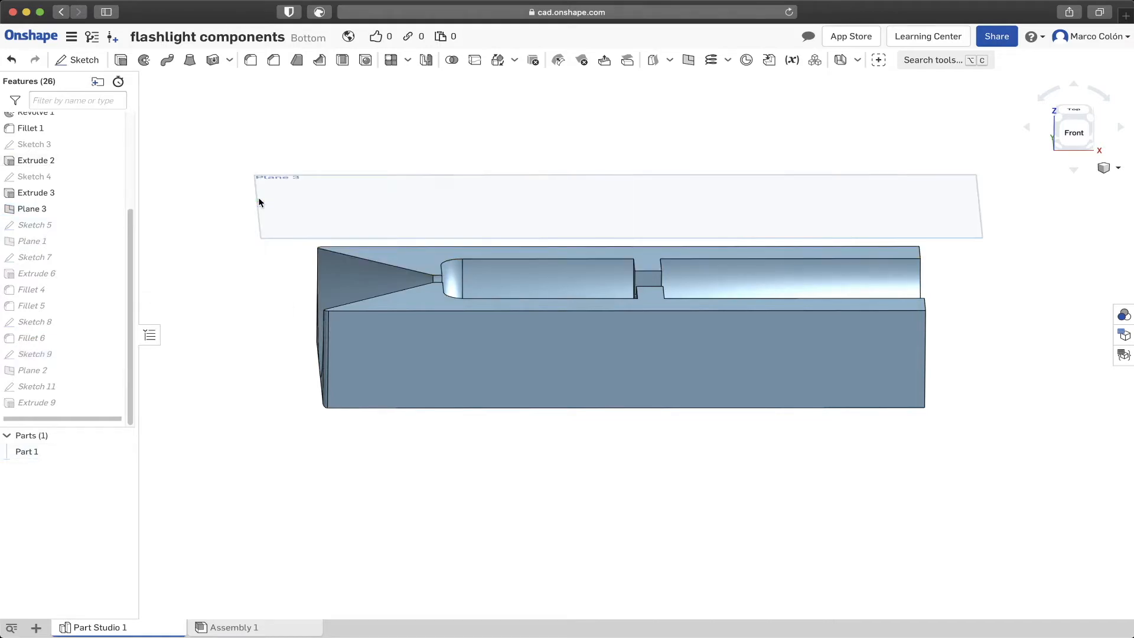
- Change the sketch plane of Sketch 5 from the Extrude 1 face to Plane 3
right_click(62, 223)
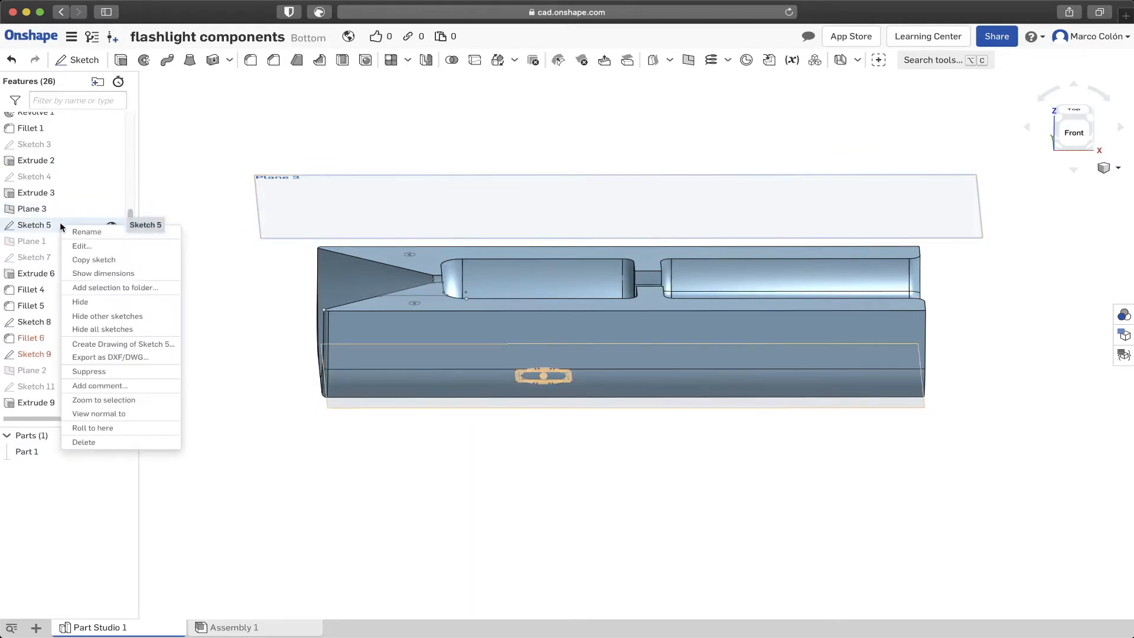
click(95, 246)
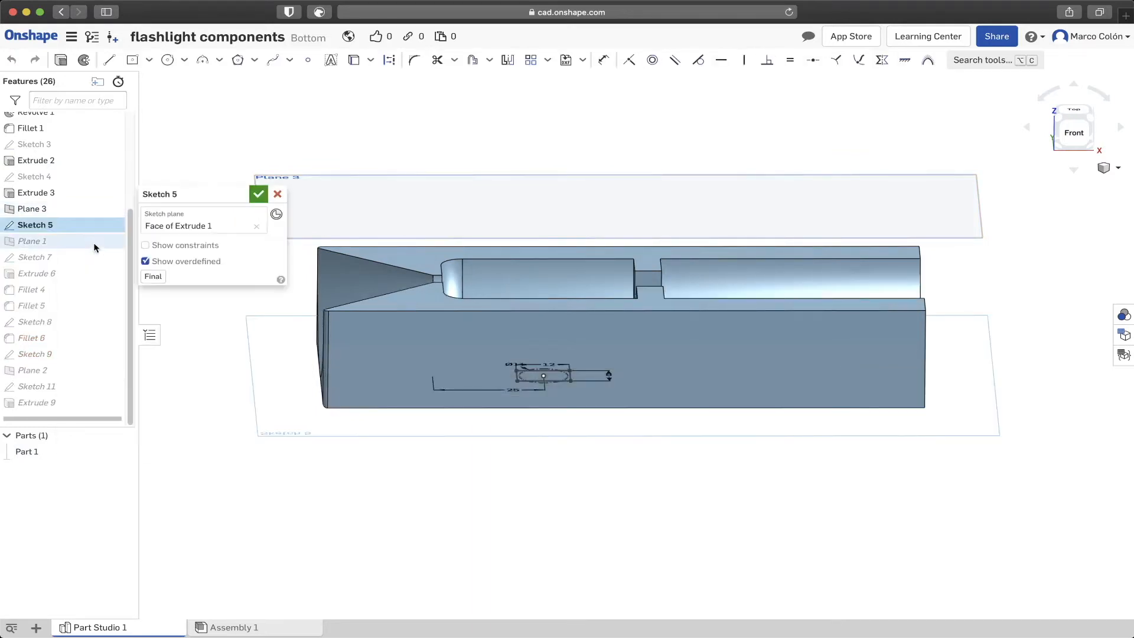
click(255, 228)
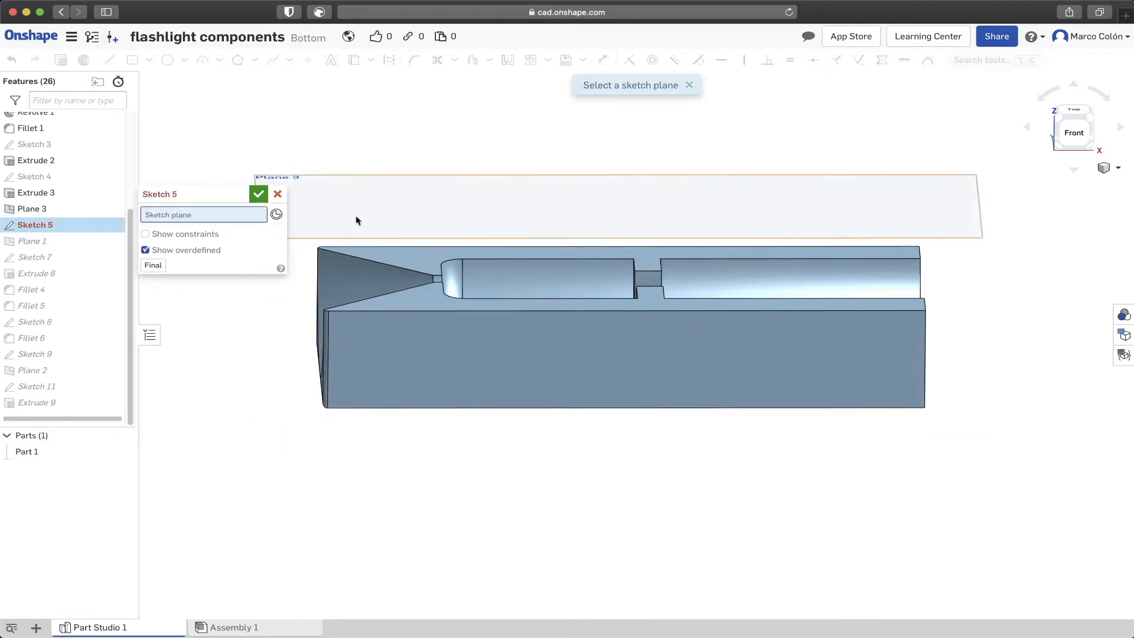
click(518, 213)
click(257, 196)
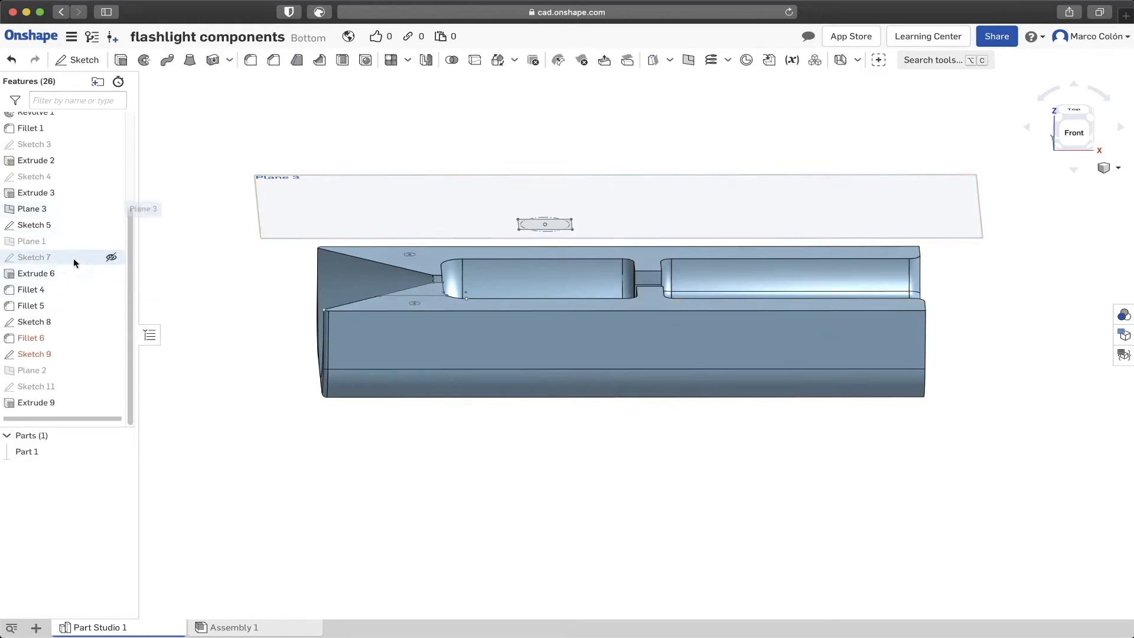
- Open Sketch 5 to check its slot profile and dimensions from above on Plane 3, and close it
right_click(73, 225)
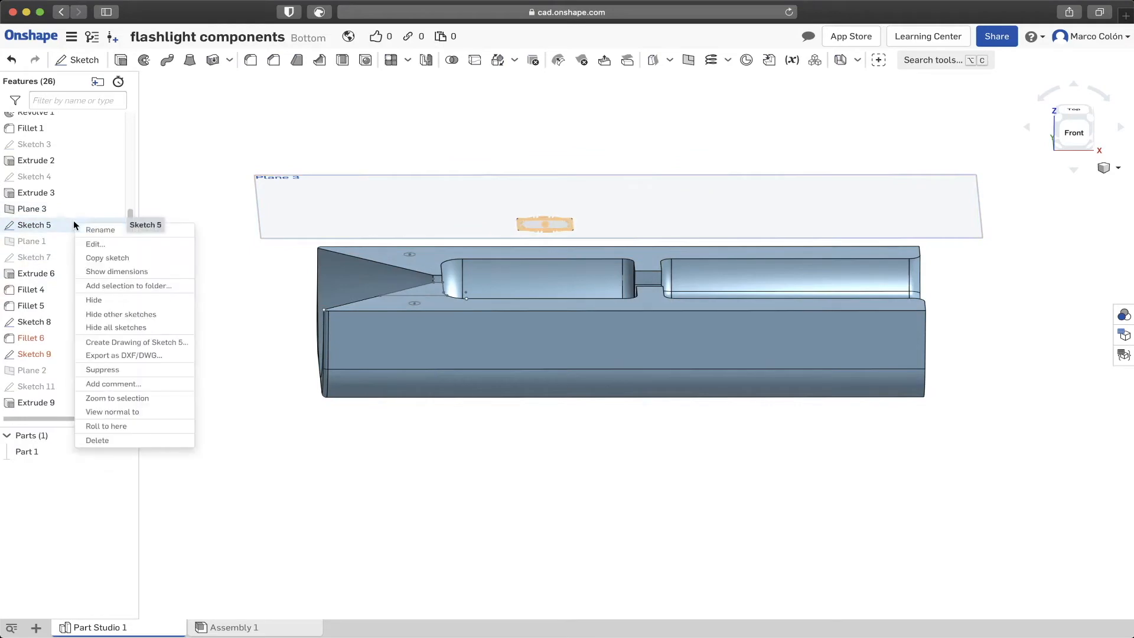
click(95, 244)
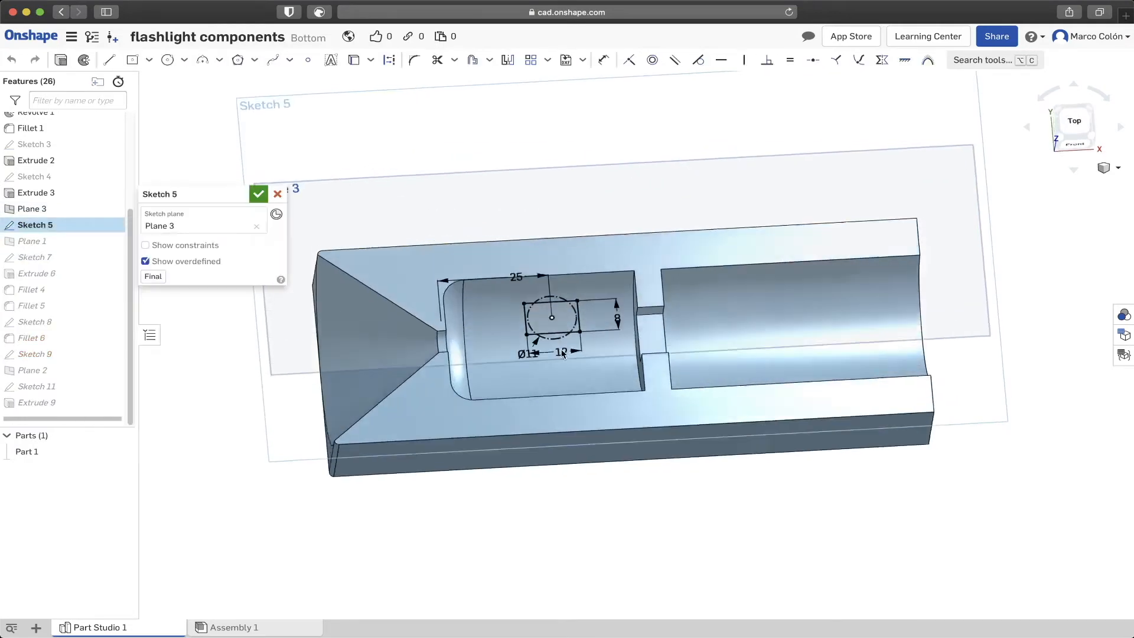
click(1079, 133)
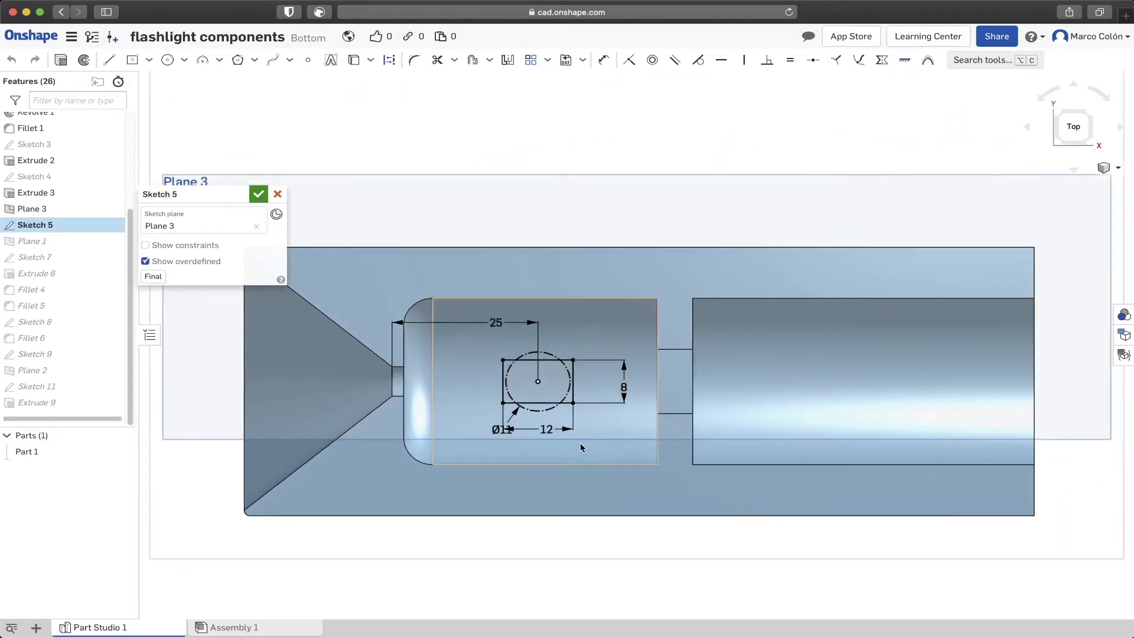
middle_drag(579, 456, 582, 402)
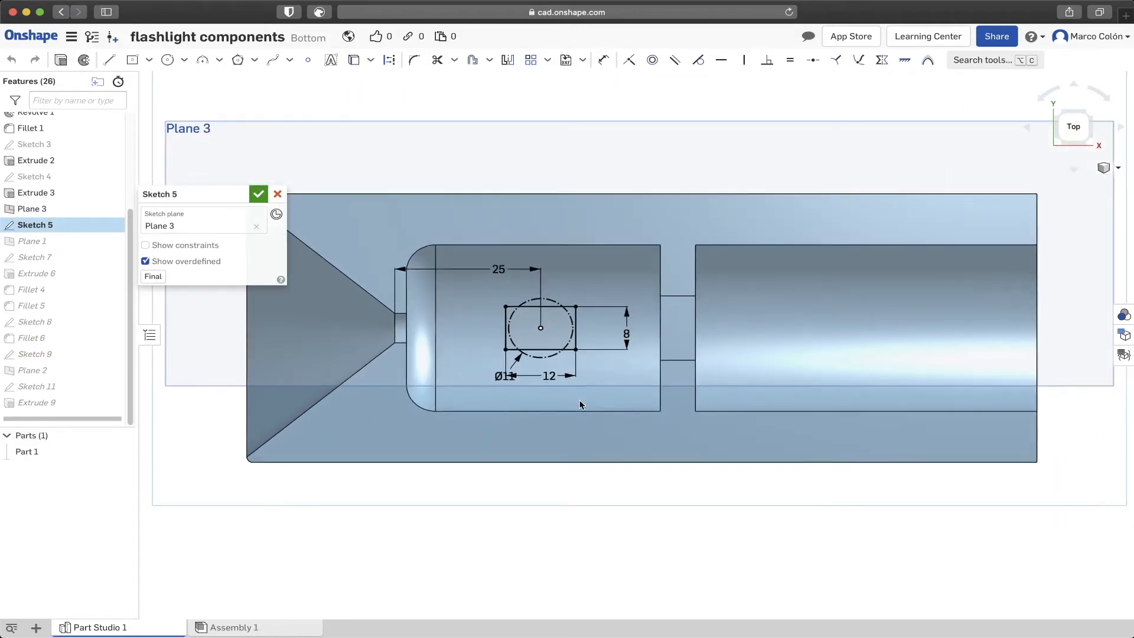
click(257, 195)
- Extrude the Sketch 5 profile in the flipped direction with the Up to next end type, adding the post to Part 1
mouse_move(562, 412)
right_down()
mouse_move(549, 289)
mouse_move(559, 347)
mouse_move(543, 363)
mouse_move(568, 366)
mouse_move(581, 350)
mouse_move(572, 323)
mouse_move(578, 389)
mouse_move(556, 404)
mouse_move(557, 437)
mouse_move(605, 440)
mouse_move(585, 388)
mouse_move(613, 443)
mouse_move(601, 456)
right_up()
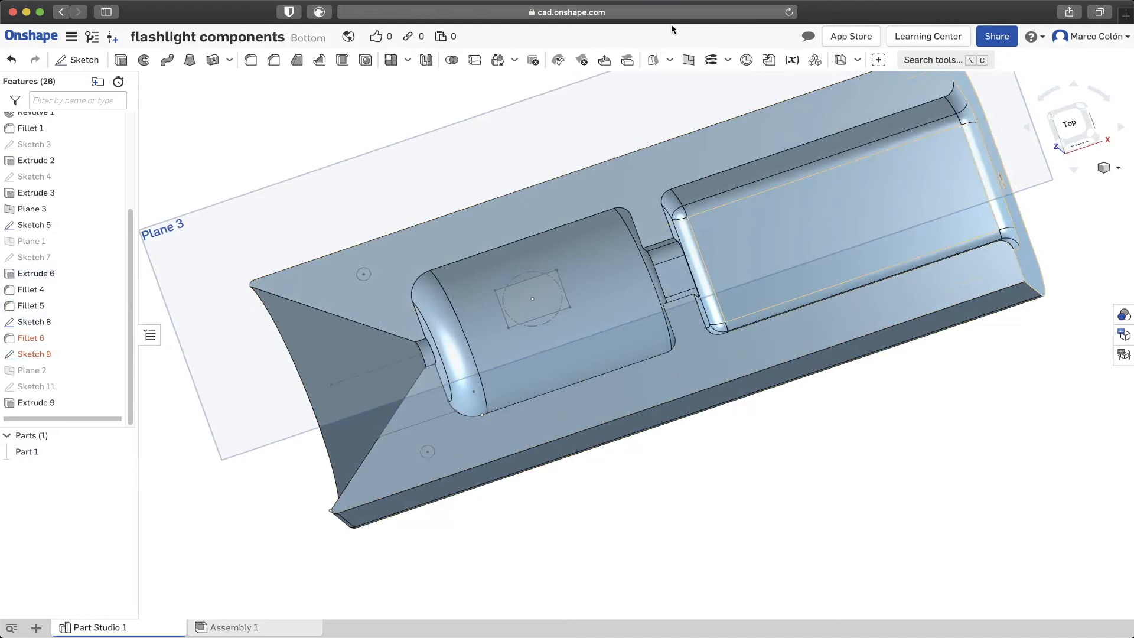
click(121, 61)
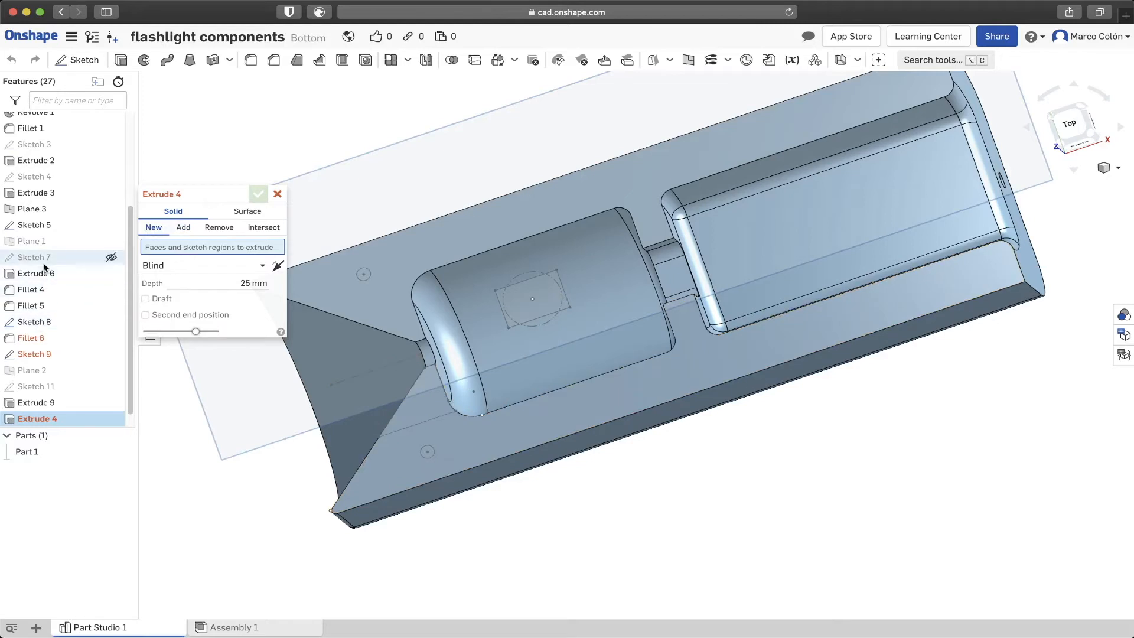
click(47, 225)
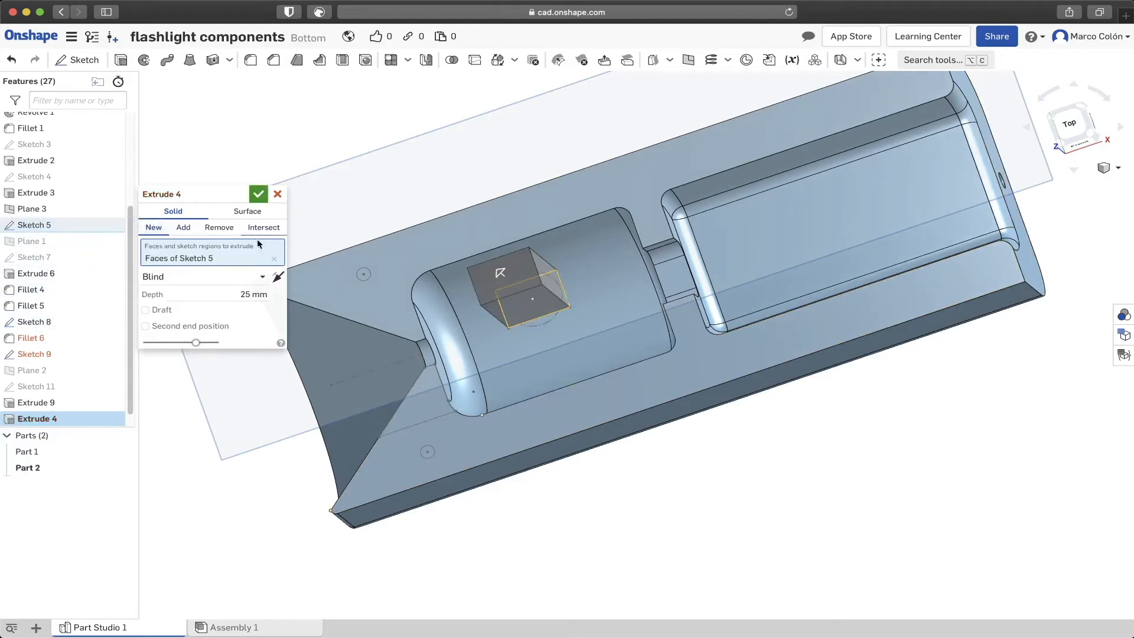
click(275, 281)
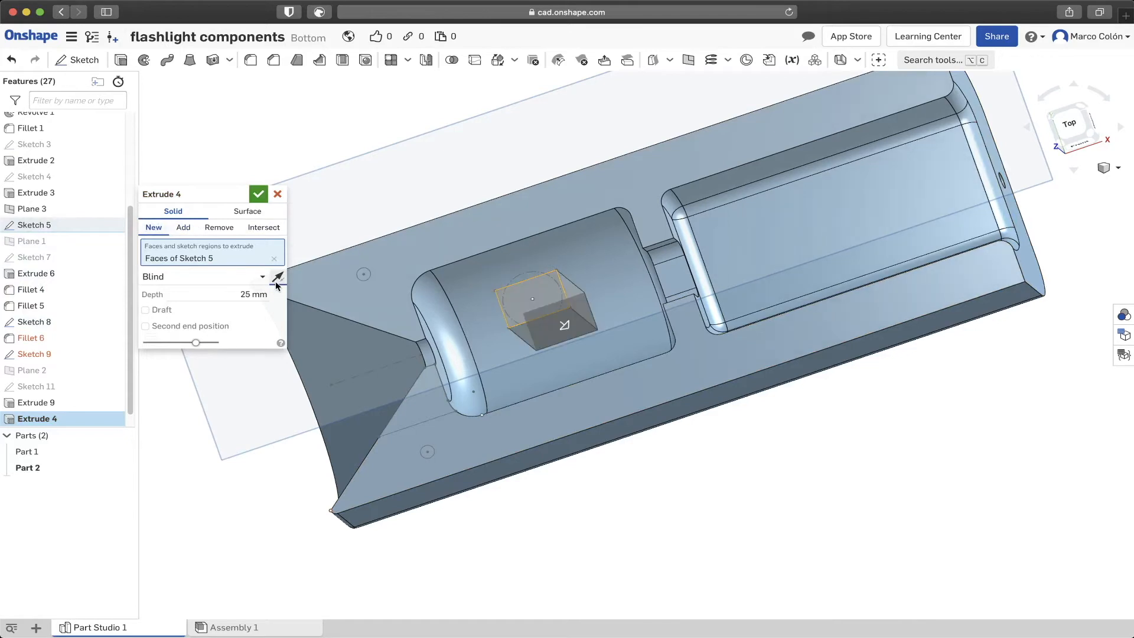
click(176, 278)
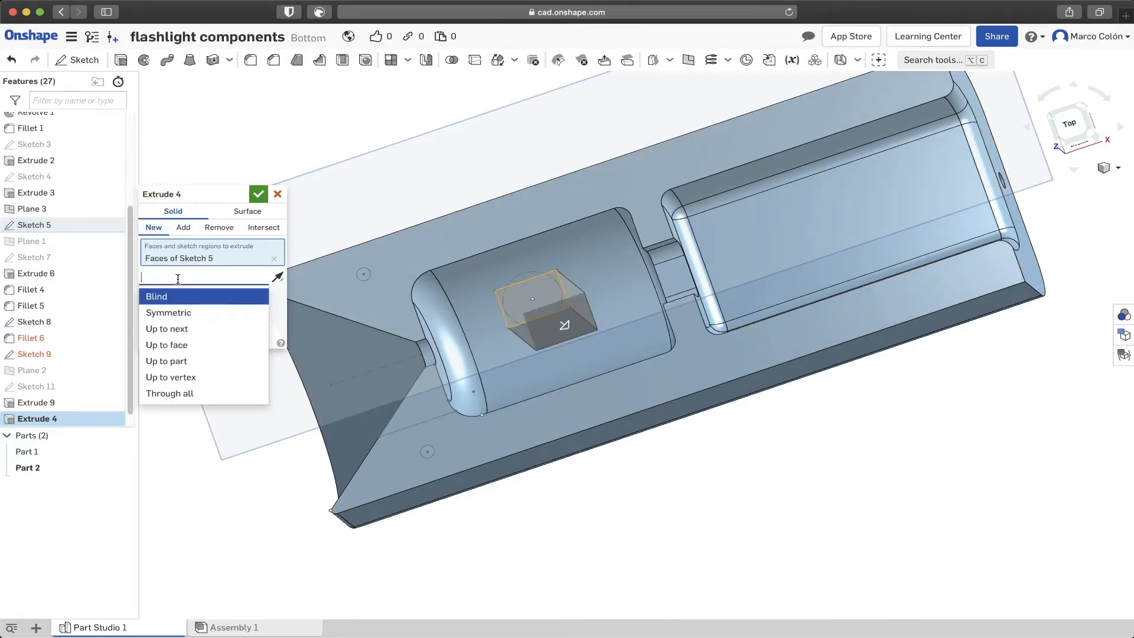
click(209, 329)
right_drag(573, 409, 507, 363)
scroll(660, 390, up, 5)
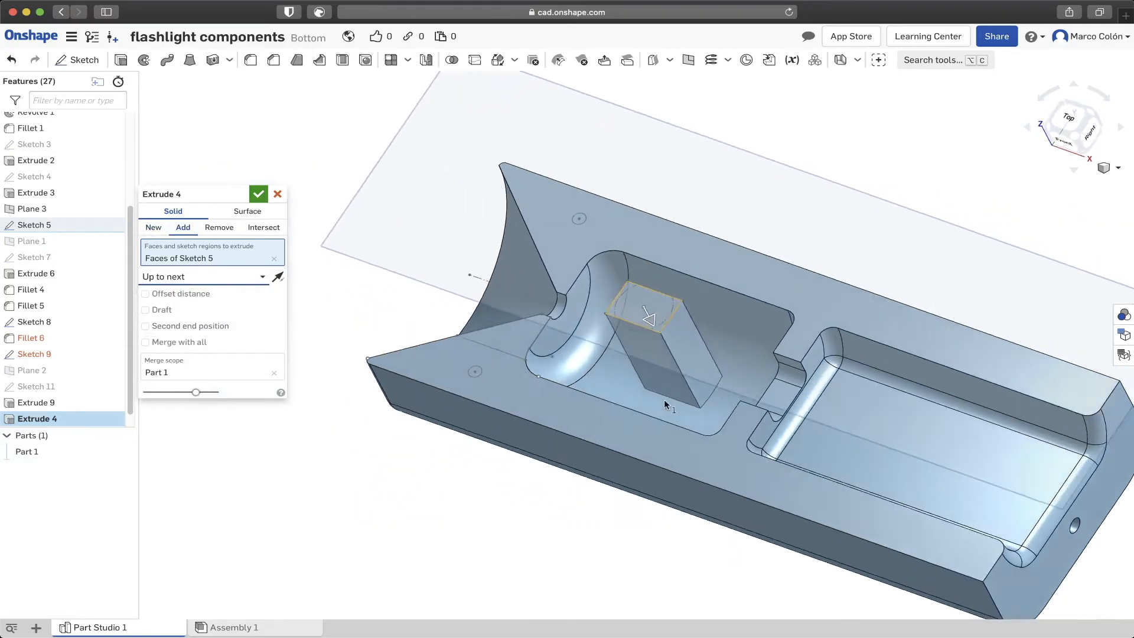
mouse_move(664, 399)
right_down()
mouse_move(644, 394)
mouse_move(663, 406)
mouse_move(649, 377)
mouse_move(681, 408)
right_up()
scroll(655, 378, up, 5)
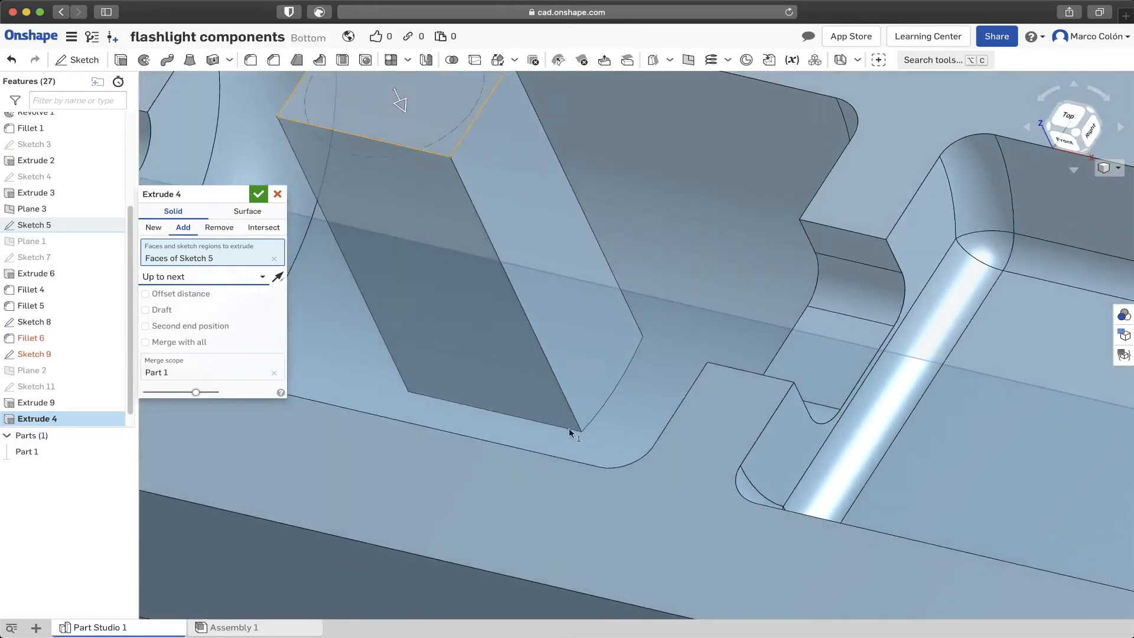
scroll(594, 427, down, 5)
middle_drag(571, 449, 609, 360)
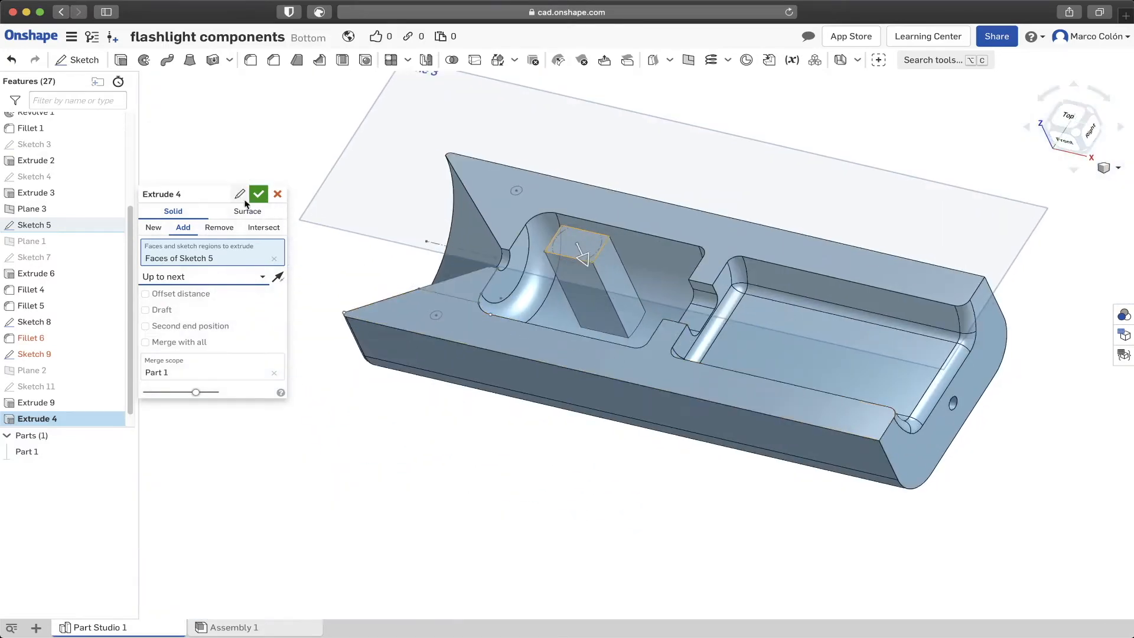
click(258, 194)
- Hide Plane 3 and inspect the new post inside the cavity
right_drag(587, 487, 610, 475)
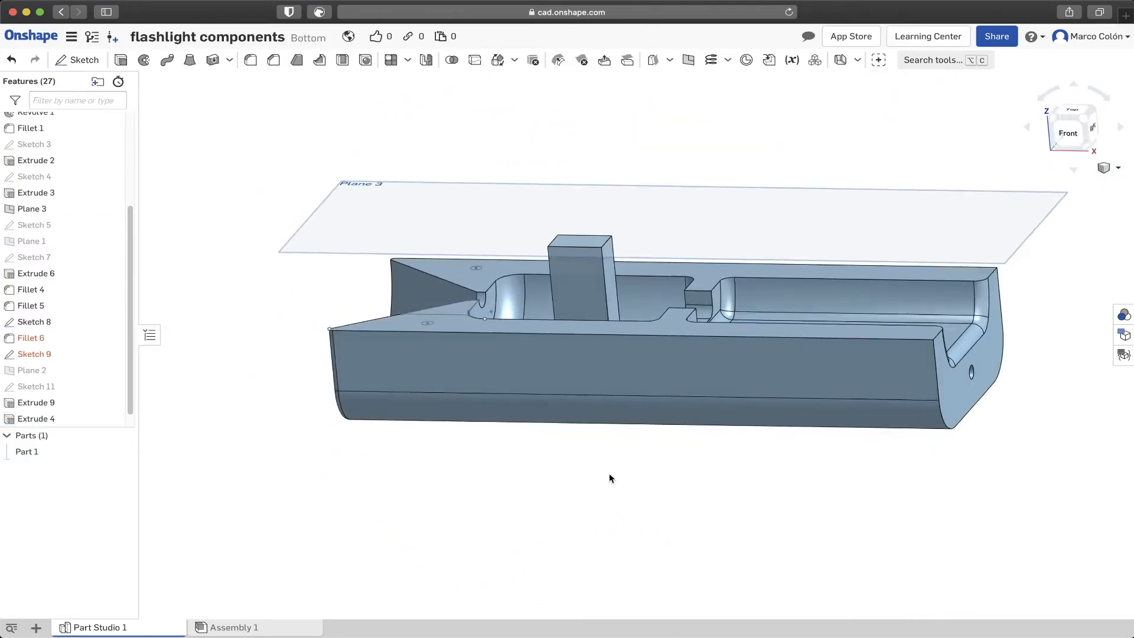
click(110, 210)
right_drag(625, 455, 630, 495)
right_drag(614, 392, 548, 407)
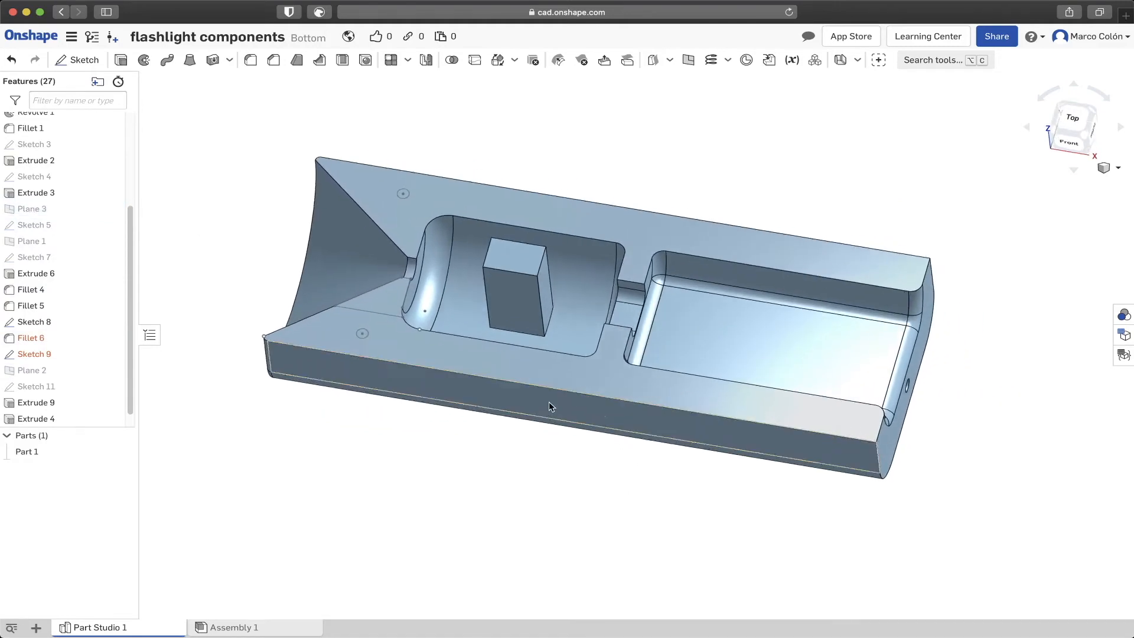
scroll(68, 342, up, 1)
scroll(67, 343, down, 2)
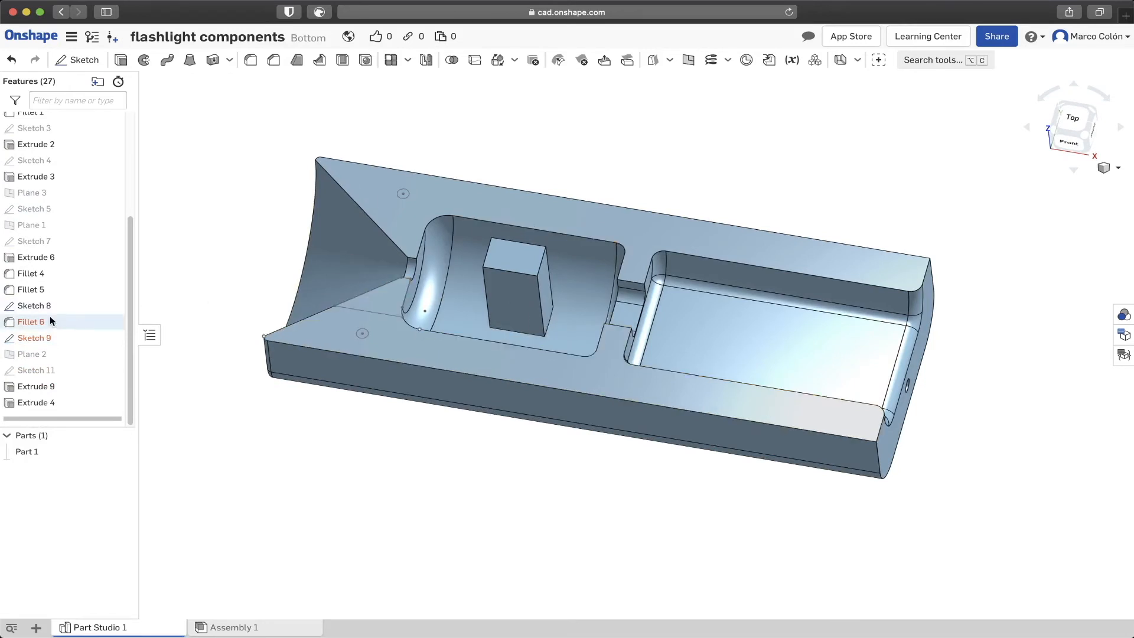
- Delete the broken Fillet 6 feature
drag(50, 317, 58, 333)
click(58, 332)
click(59, 326)
click(188, 425)
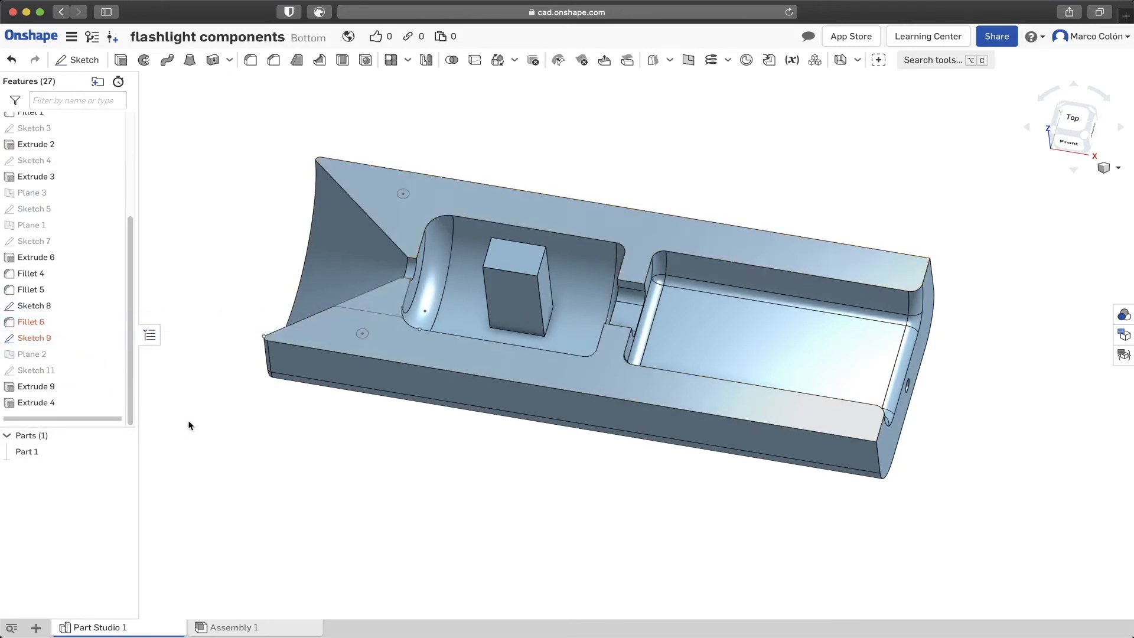
click(47, 325)
right_click(47, 322)
click(124, 430)
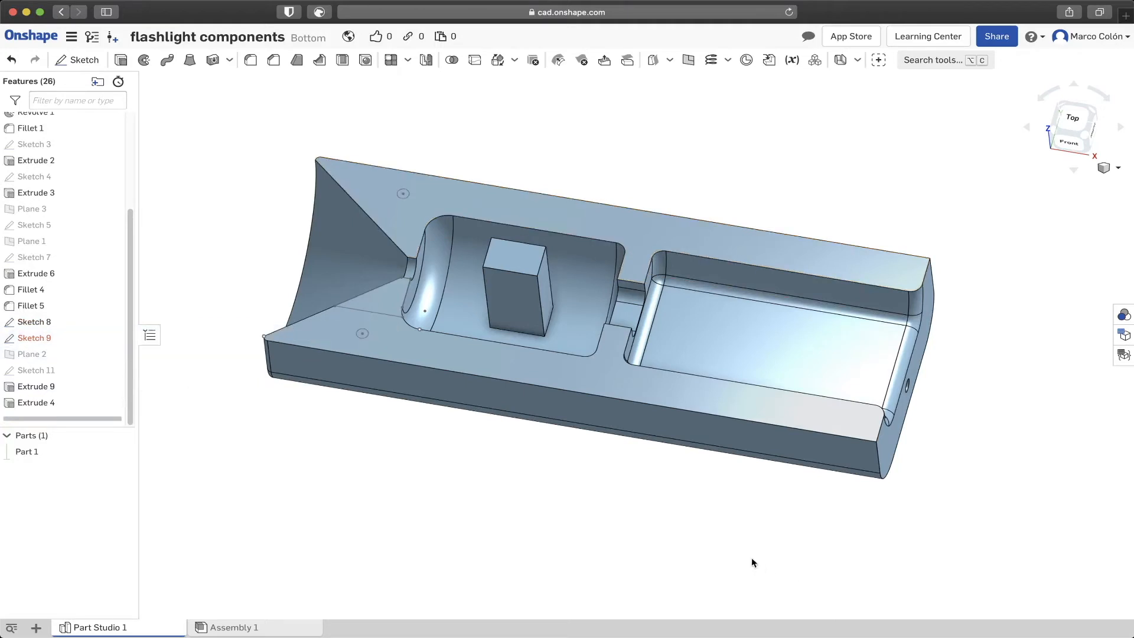
- Start a fillet and select the four vertical corner edges of the rectangular post
right_drag(544, 395, 550, 433)
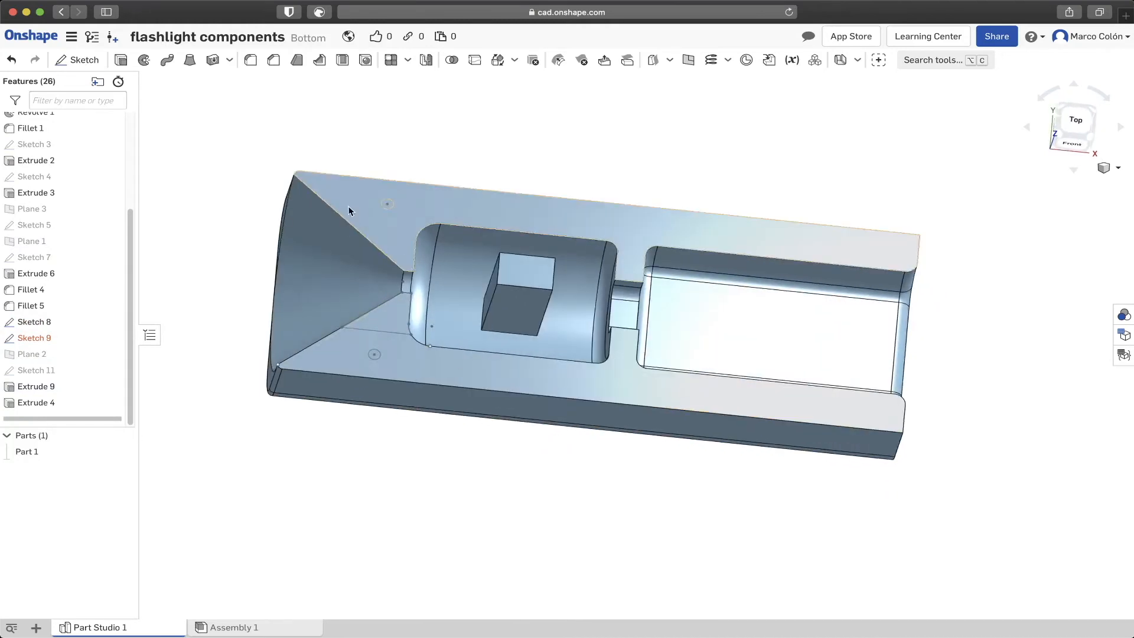
click(252, 60)
scroll(572, 325, up, 5)
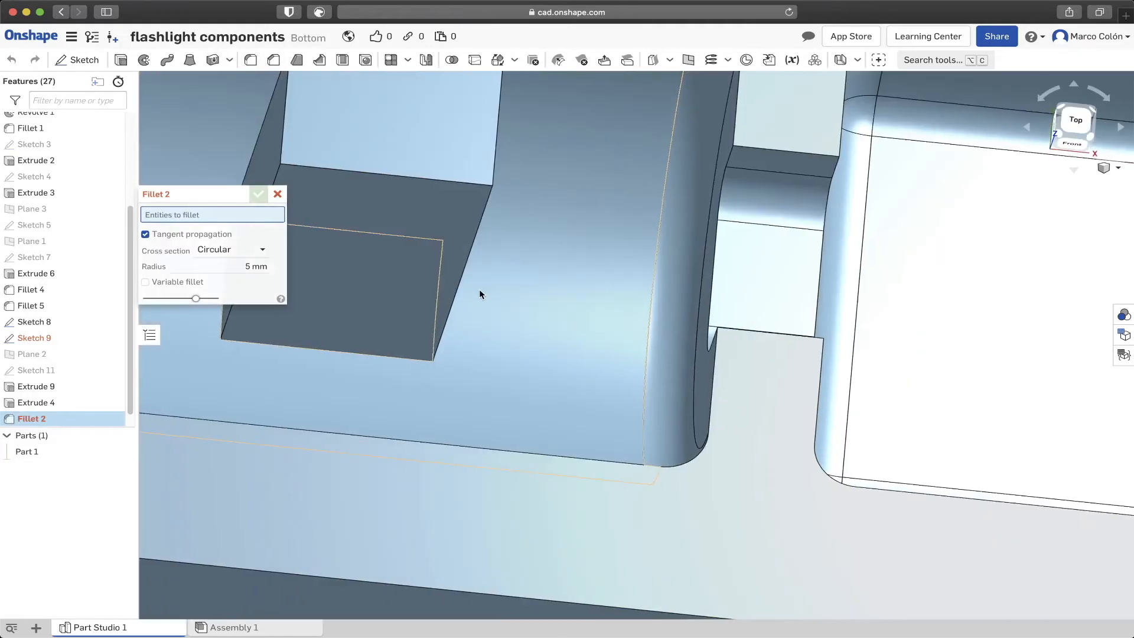
middle_drag(448, 281, 587, 321)
click(585, 264)
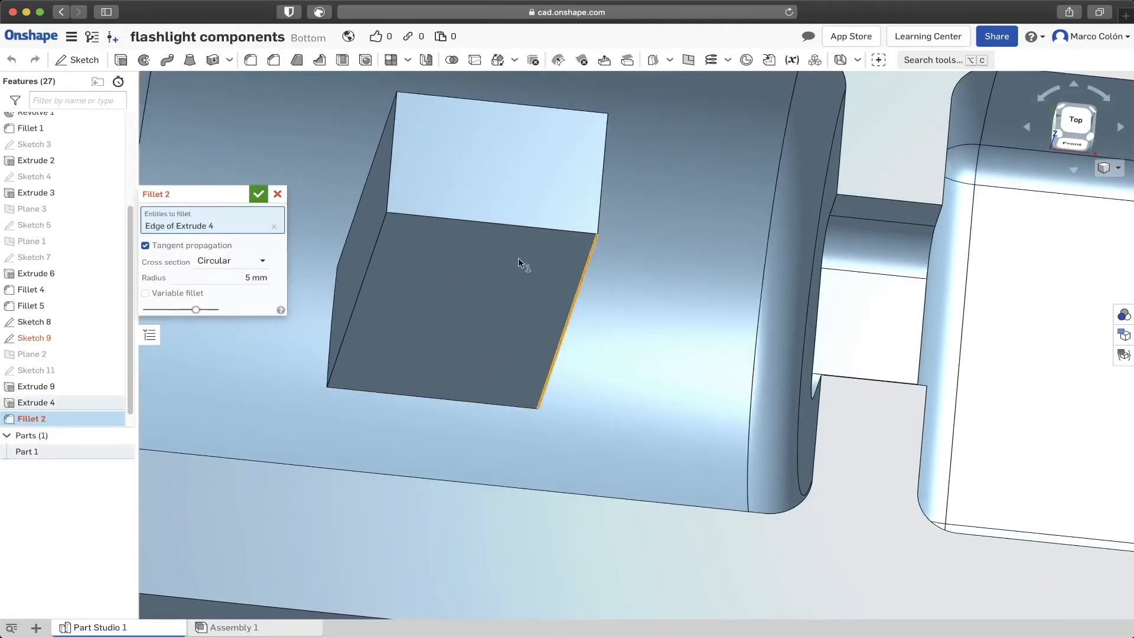
click(380, 243)
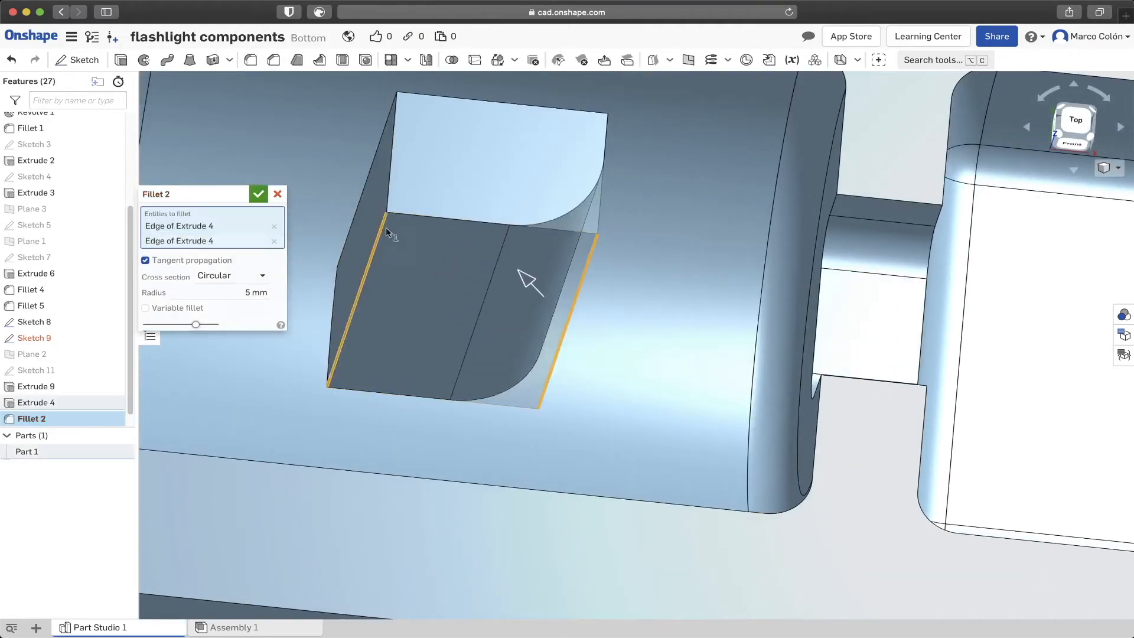
scroll(394, 186, down, 3)
right_drag(395, 186, 532, 303)
scroll(533, 303, up, 4)
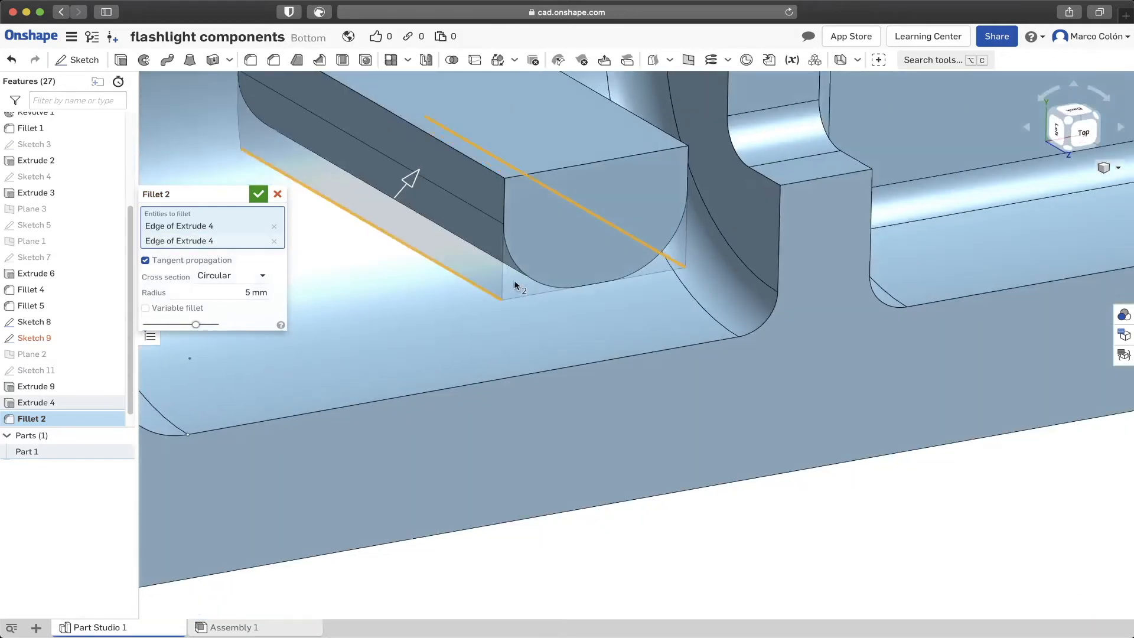
click(503, 180)
key(shift+5)
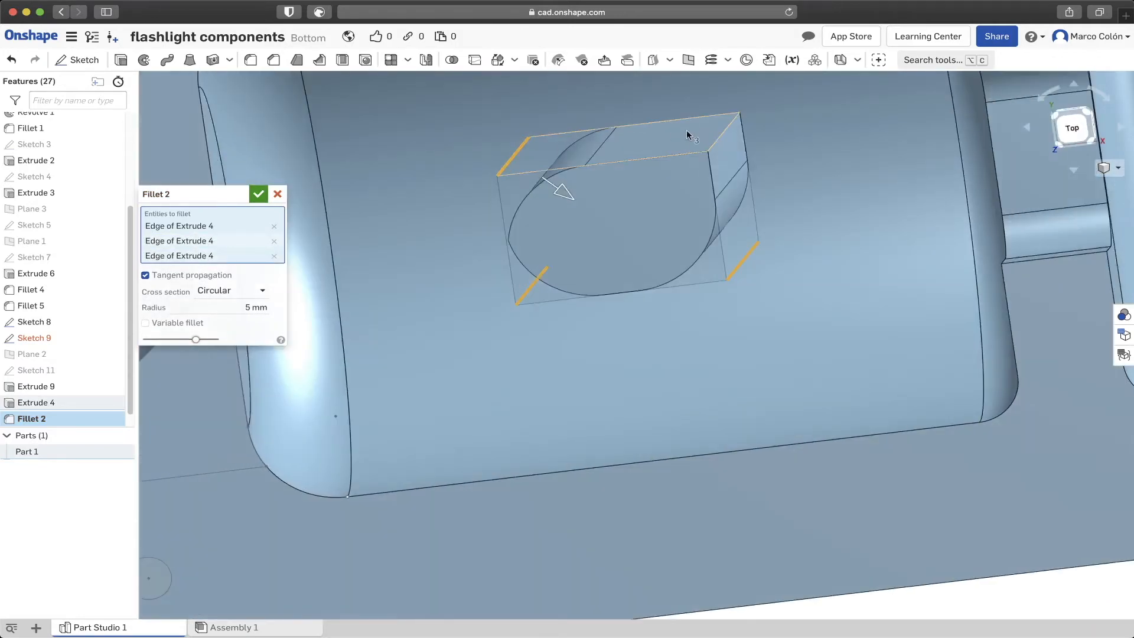
click(714, 138)
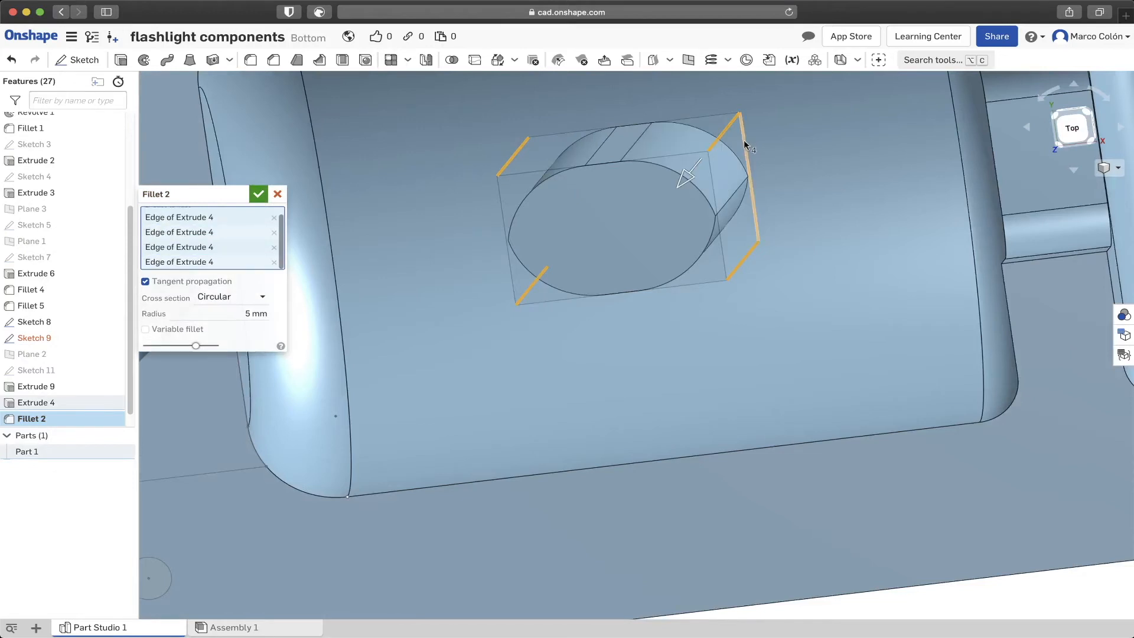
- Add the post's base edges along the cavity floor to the fillet, set its radius to 4 mm and apply it
click(749, 176)
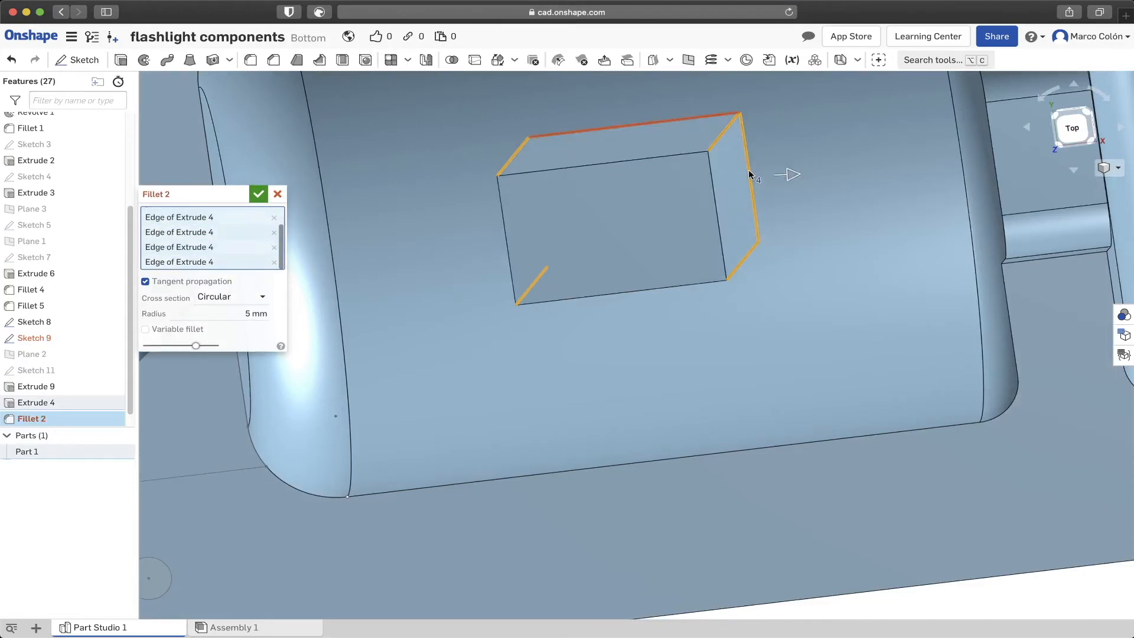
right_drag(696, 297, 694, 267)
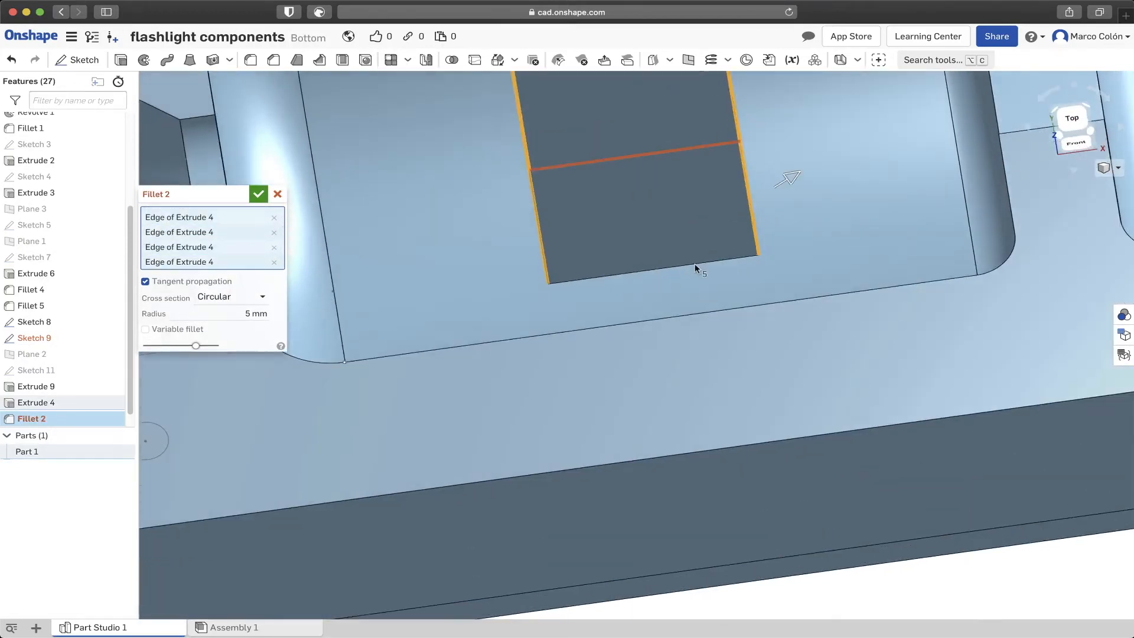
click(692, 262)
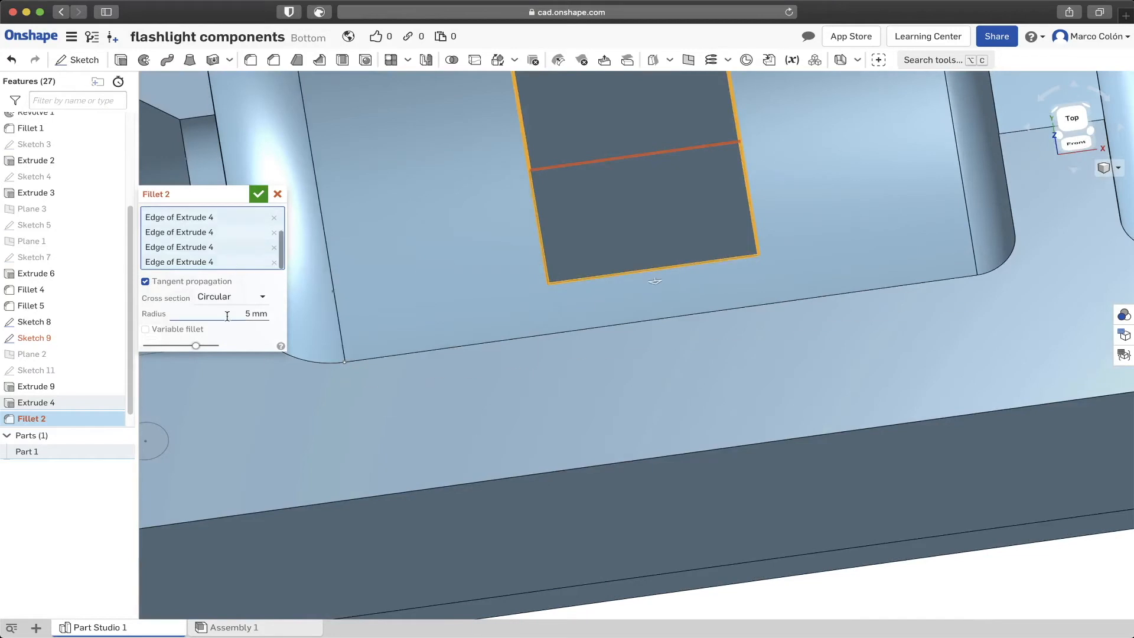
text(4)
key(Return)
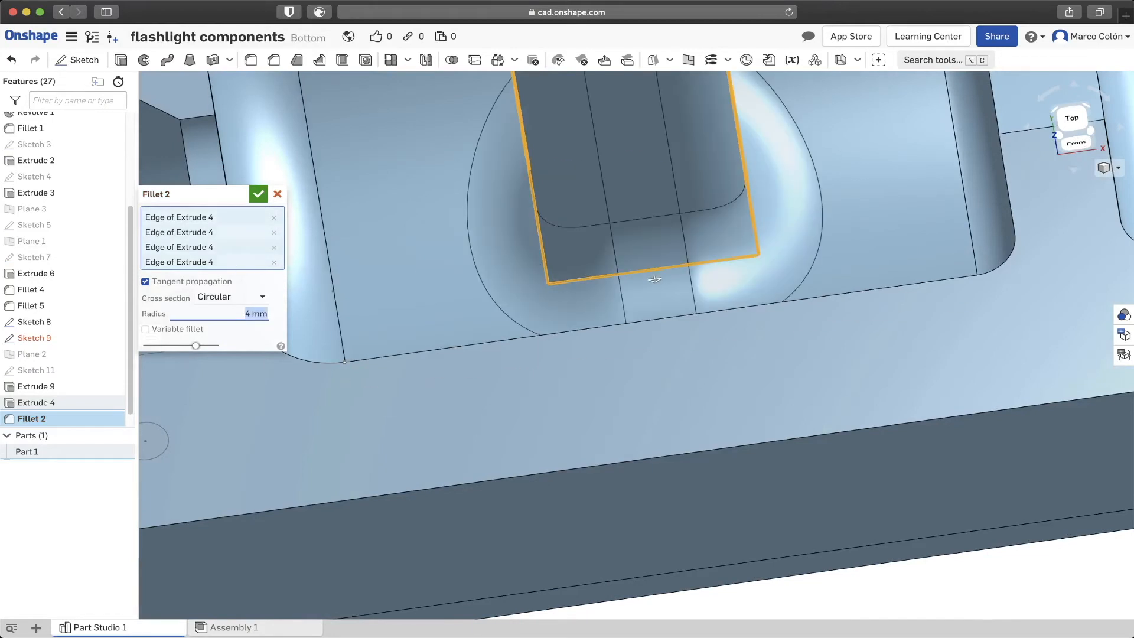
right_drag(431, 217, 569, 112)
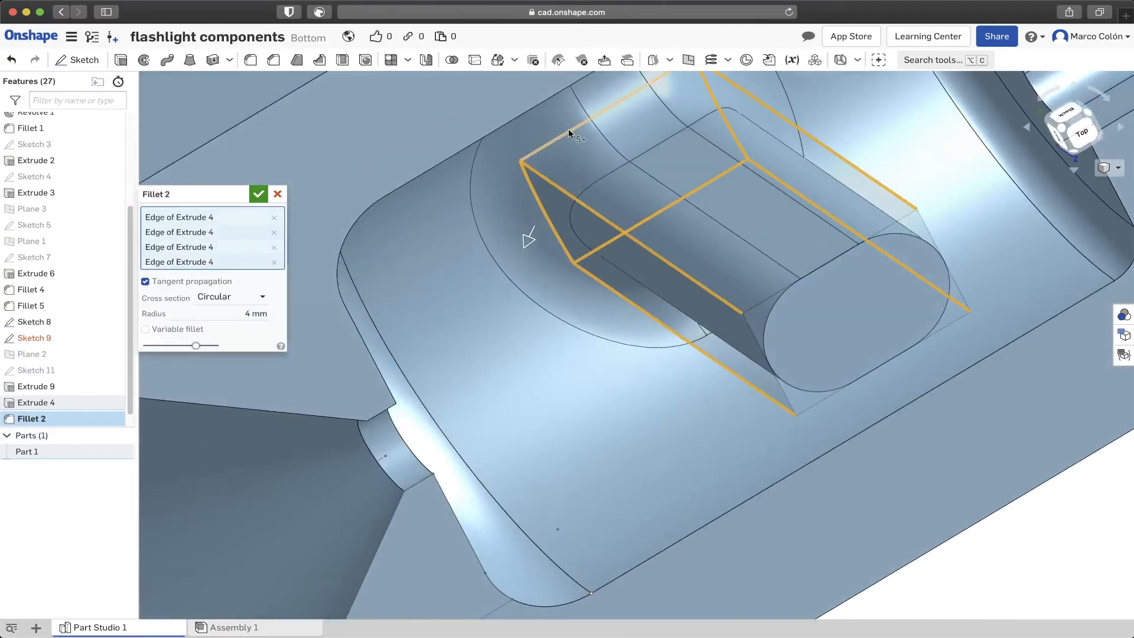
scroll(531, 212, down, 6)
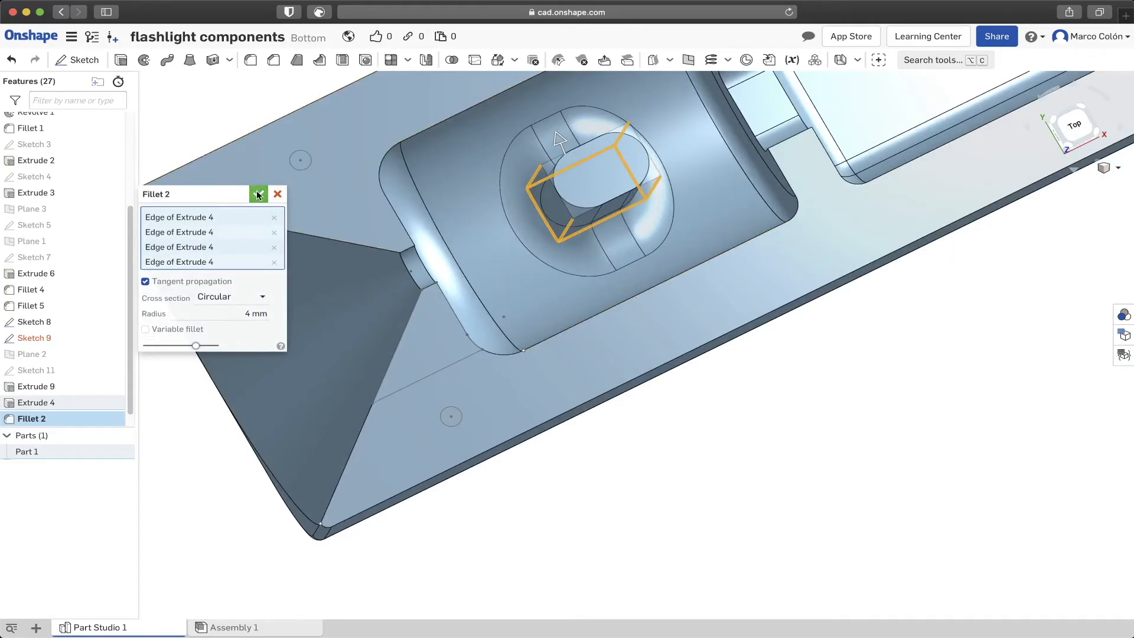
click(257, 192)
- Open Sketch 8, the profile beside the conical reflector end, for editing
middle_drag(784, 459, 608, 433)
right_drag(701, 474, 675, 450)
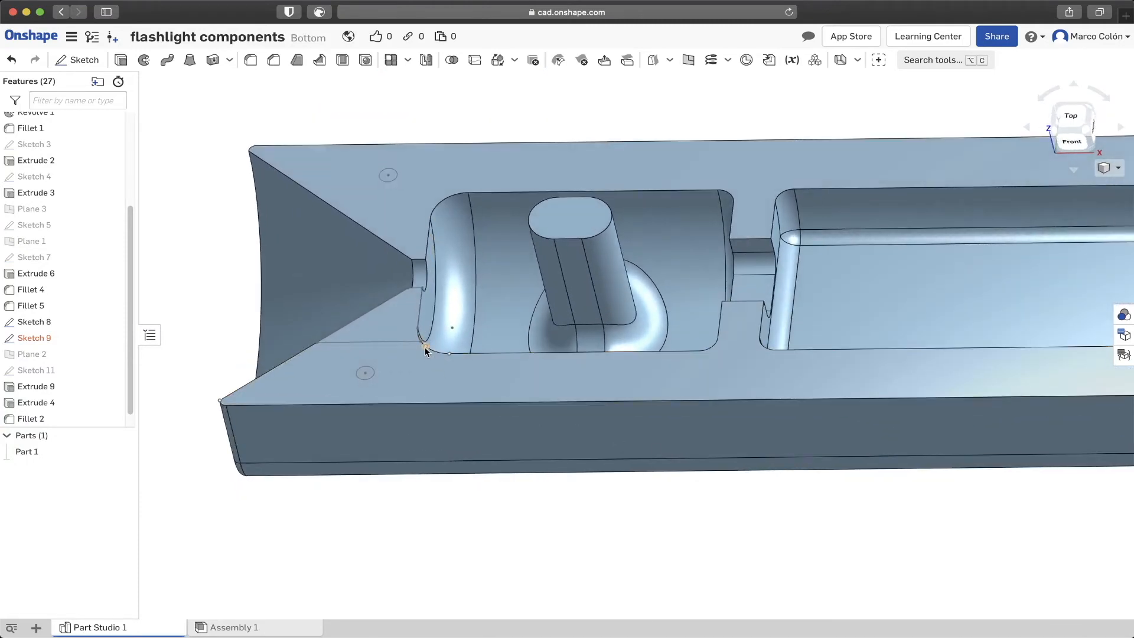
mouse_move(406, 328)
right_down()
mouse_move(441, 309)
mouse_move(409, 310)
mouse_move(403, 342)
right_up()
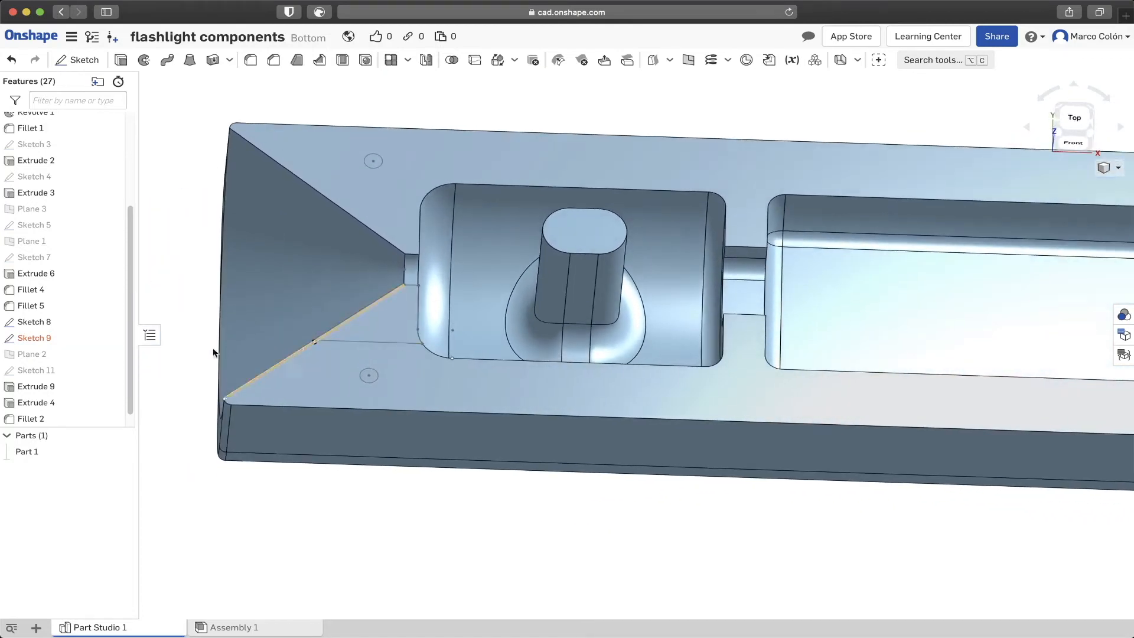
right_click(66, 324)
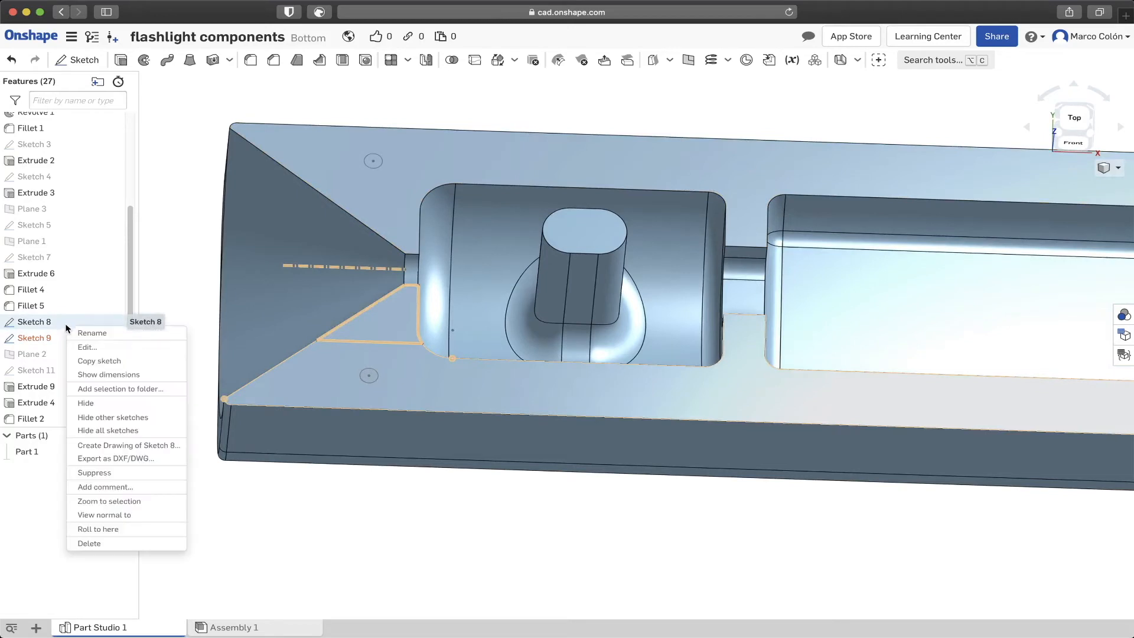
click(119, 348)
mouse_move(200, 194)
mouse_down()
mouse_move(130, 167)
mouse_move(62, 170)
mouse_up()
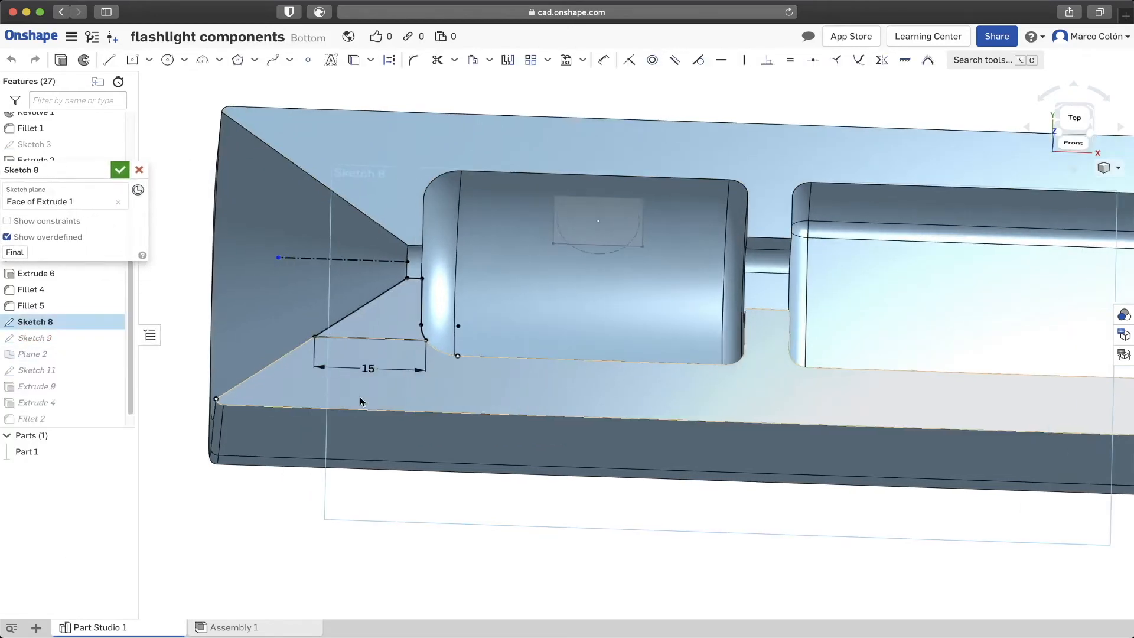
- Switch to the Complete Flashlight v2 drawing in the PDF viewer and compare the Flashlight Top and Flashlight Bottom sheets for the recess length behind the cone
key(ctrl+Left)
scroll(364, 402, down, 5)
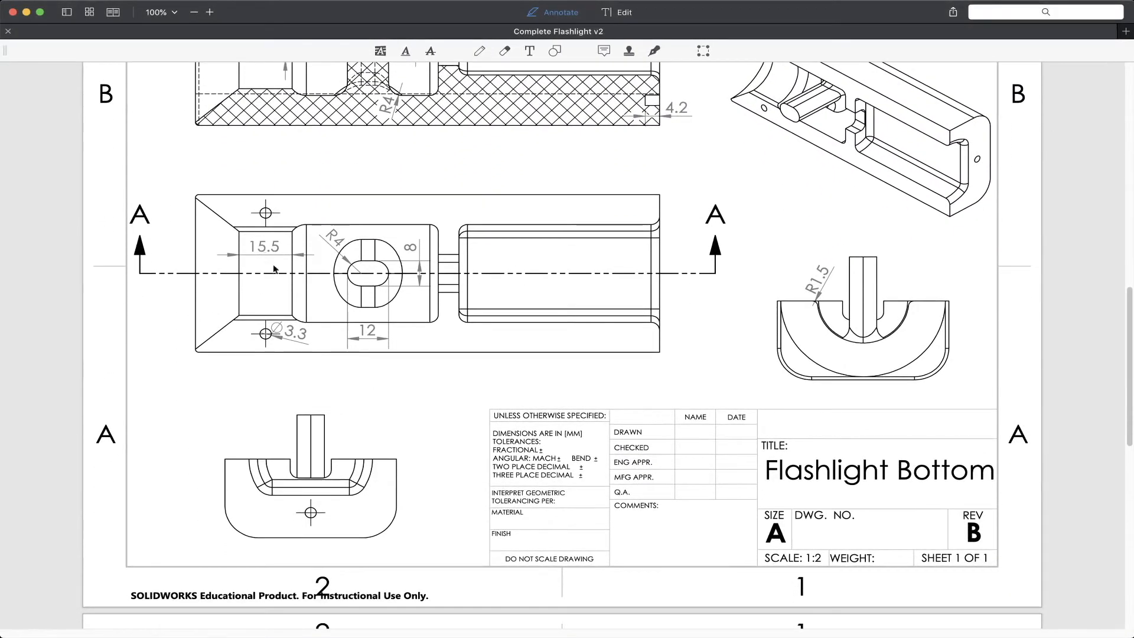
scroll(278, 282, up, 3)
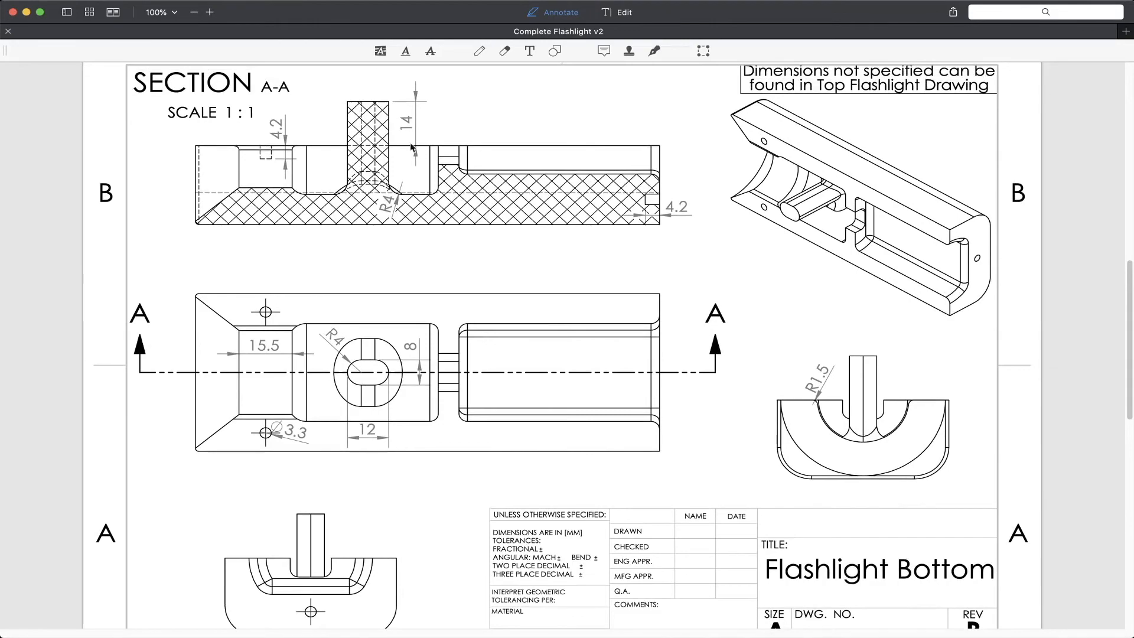
scroll(693, 300, down, 4)
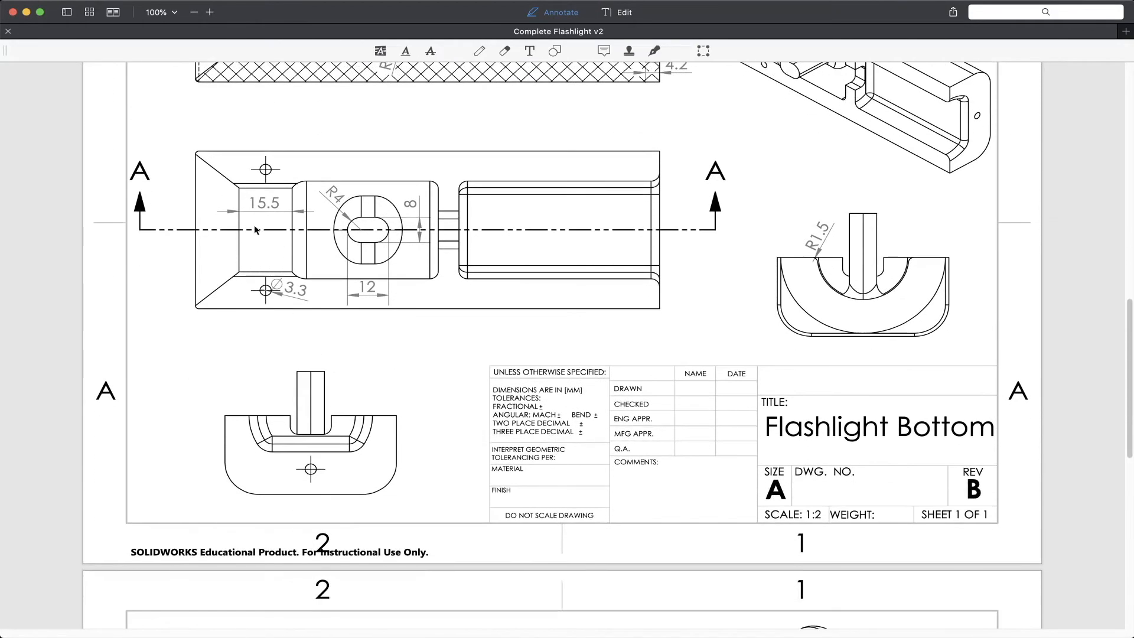
scroll(259, 206, up, 15)
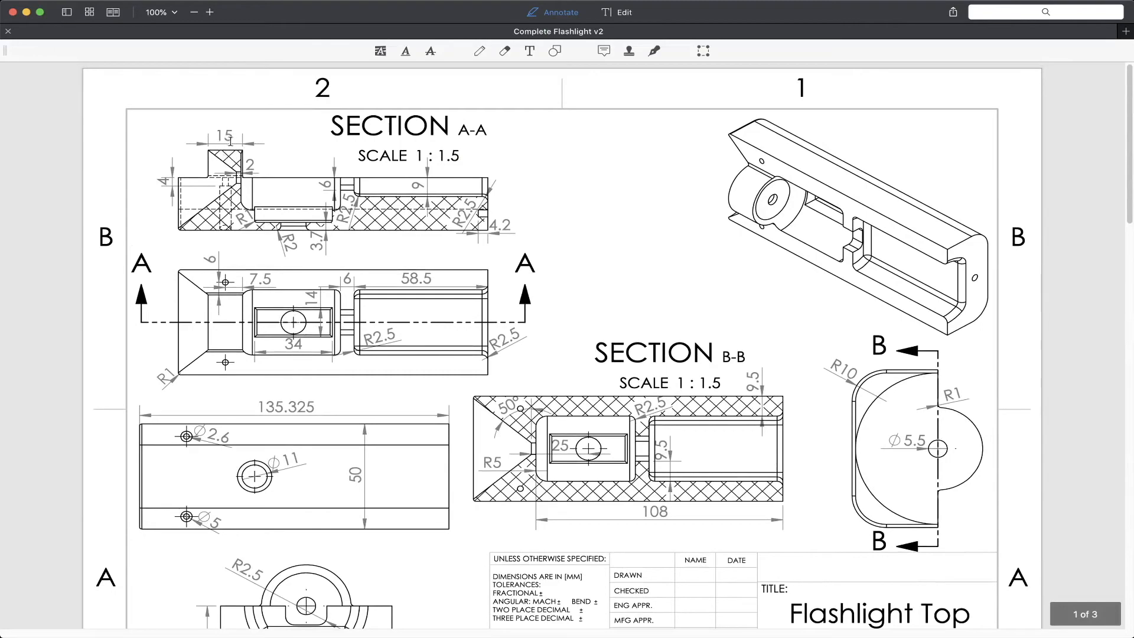
scroll(260, 201, down, 20)
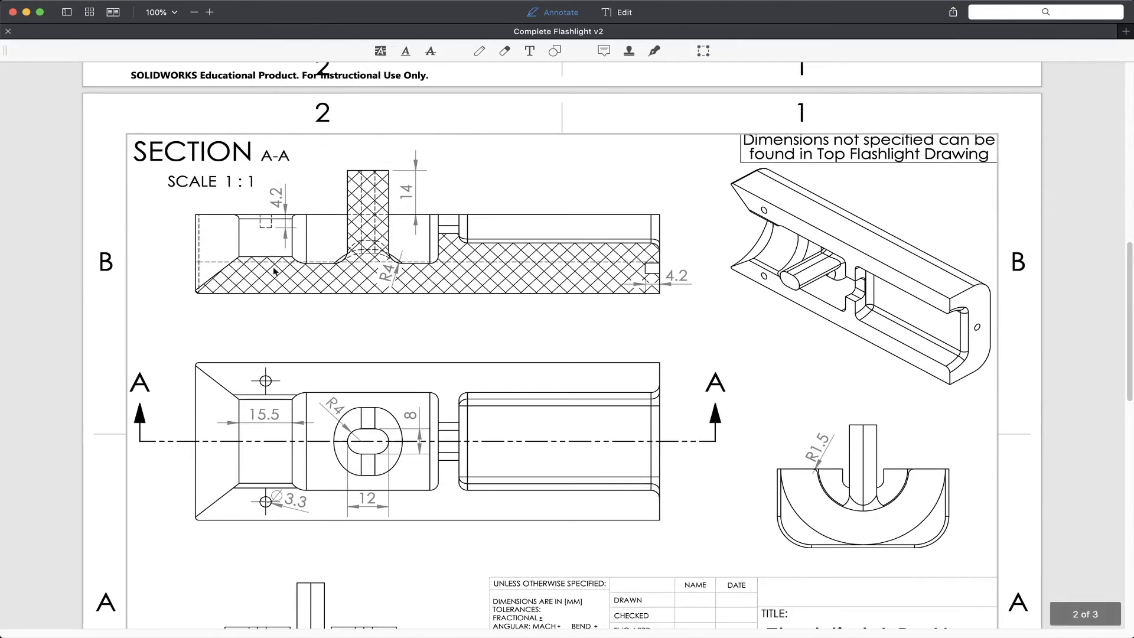
key(ctrl+Right)
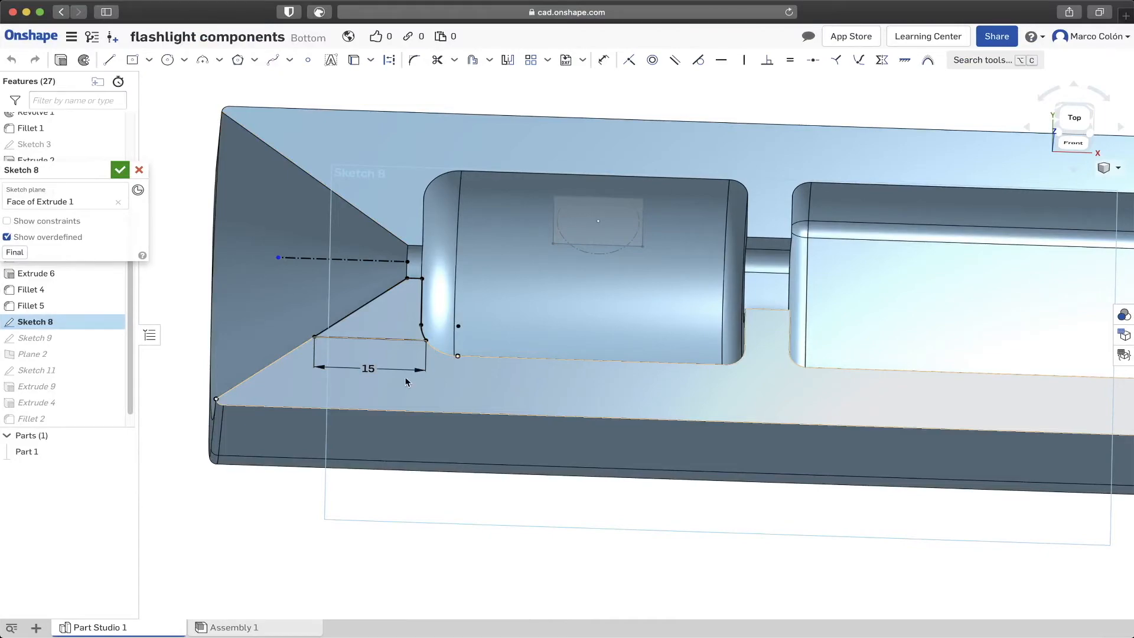
key(ctrl+Left)
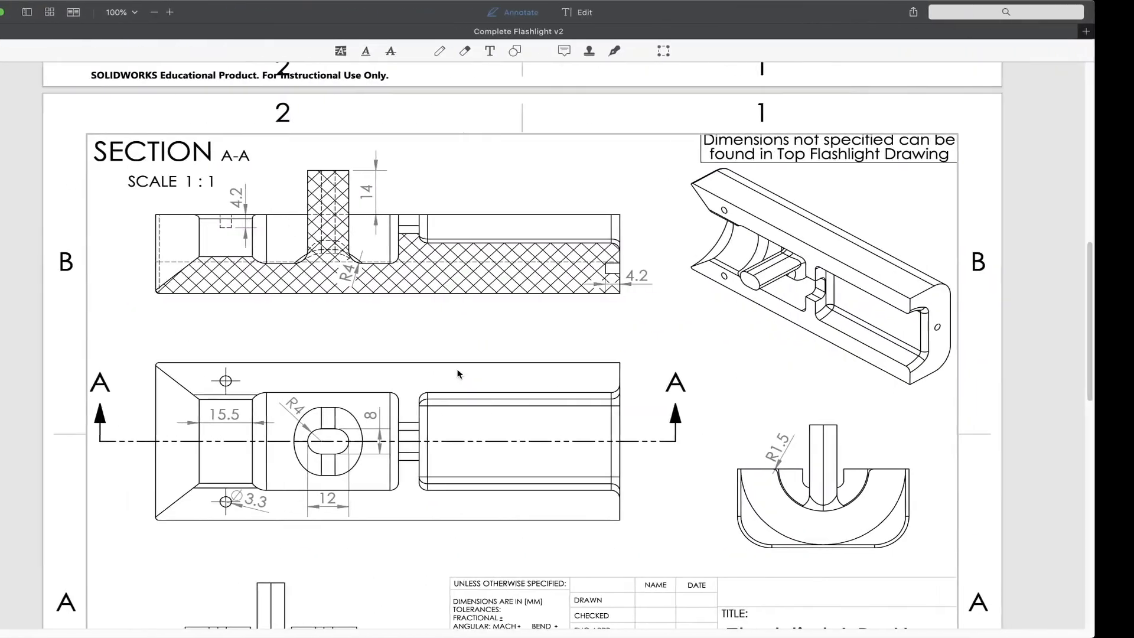
scroll(457, 373, up, 10)
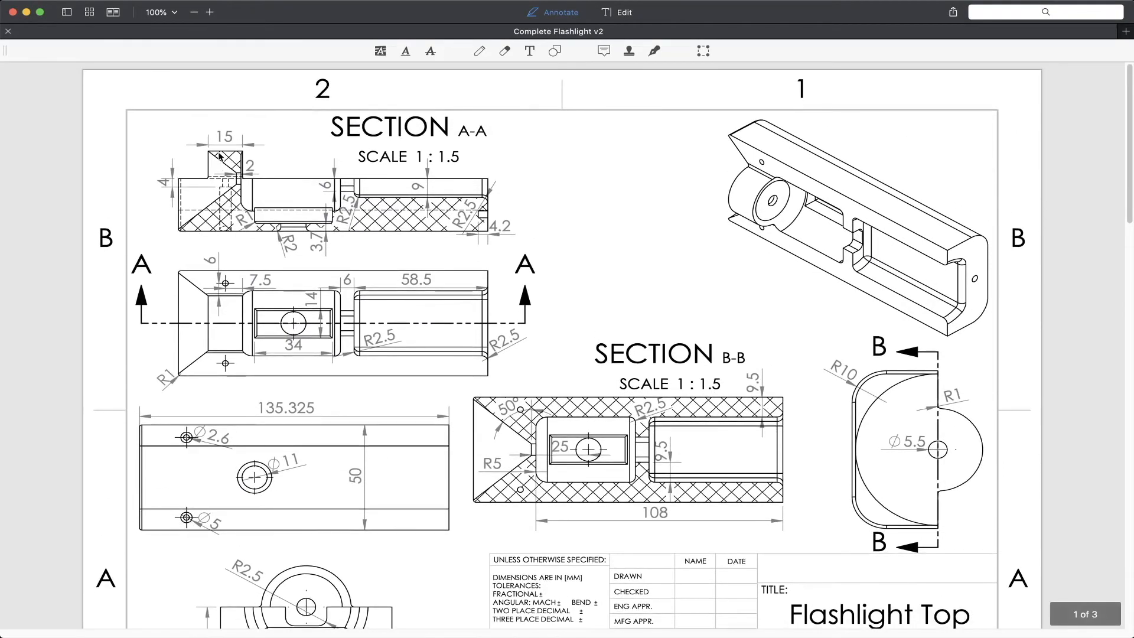
scroll(251, 372, down, 10)
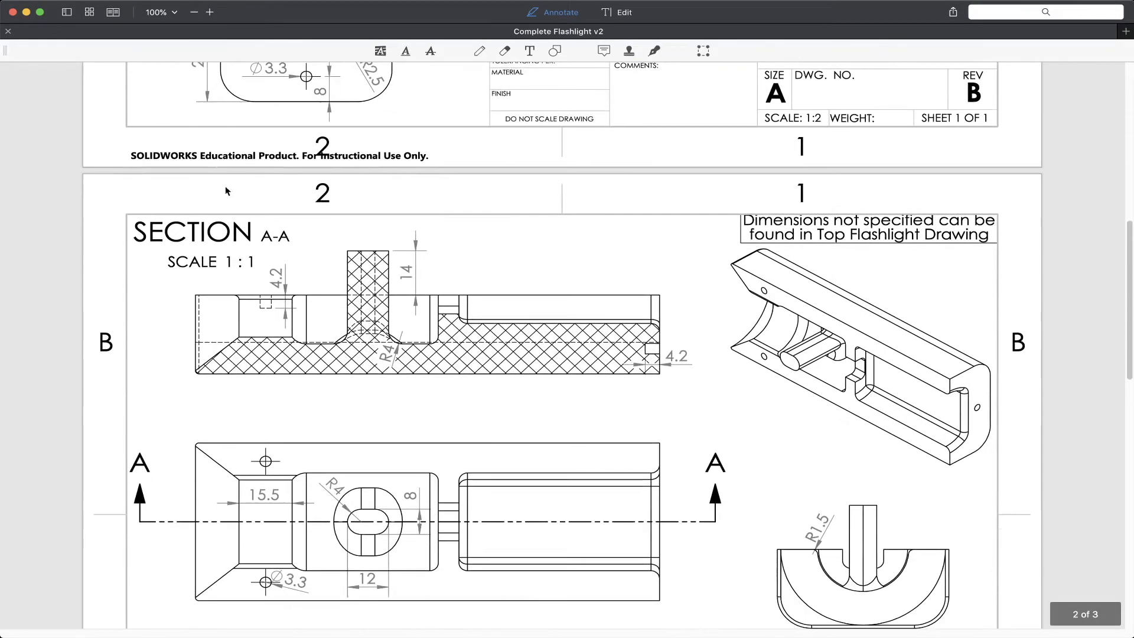
scroll(287, 501, down, 2)
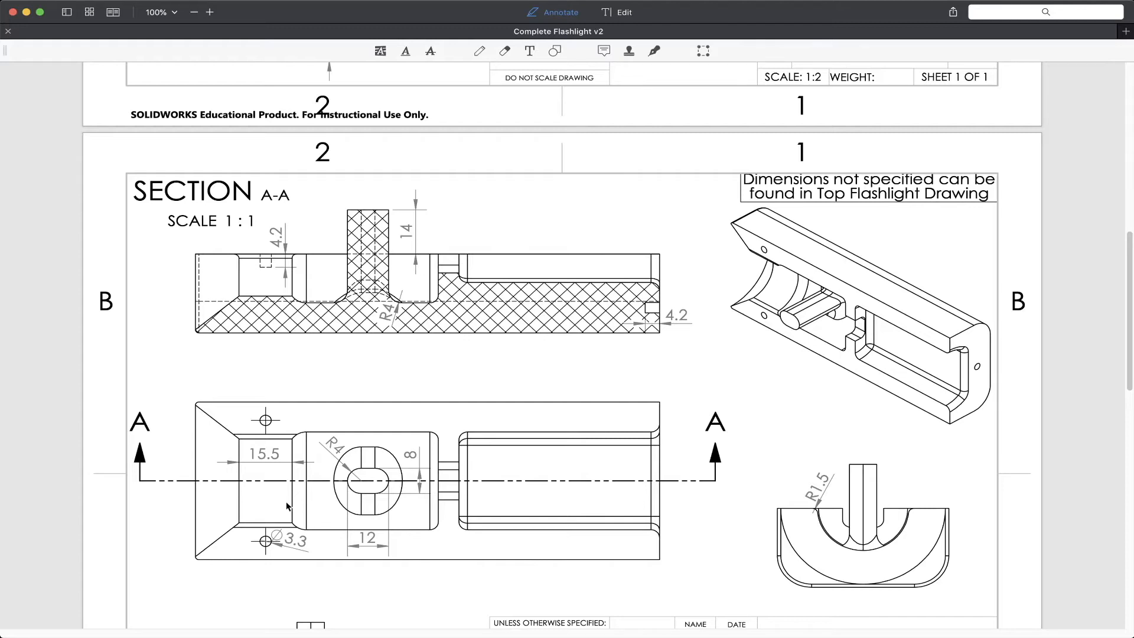
scroll(288, 506, down, 2)
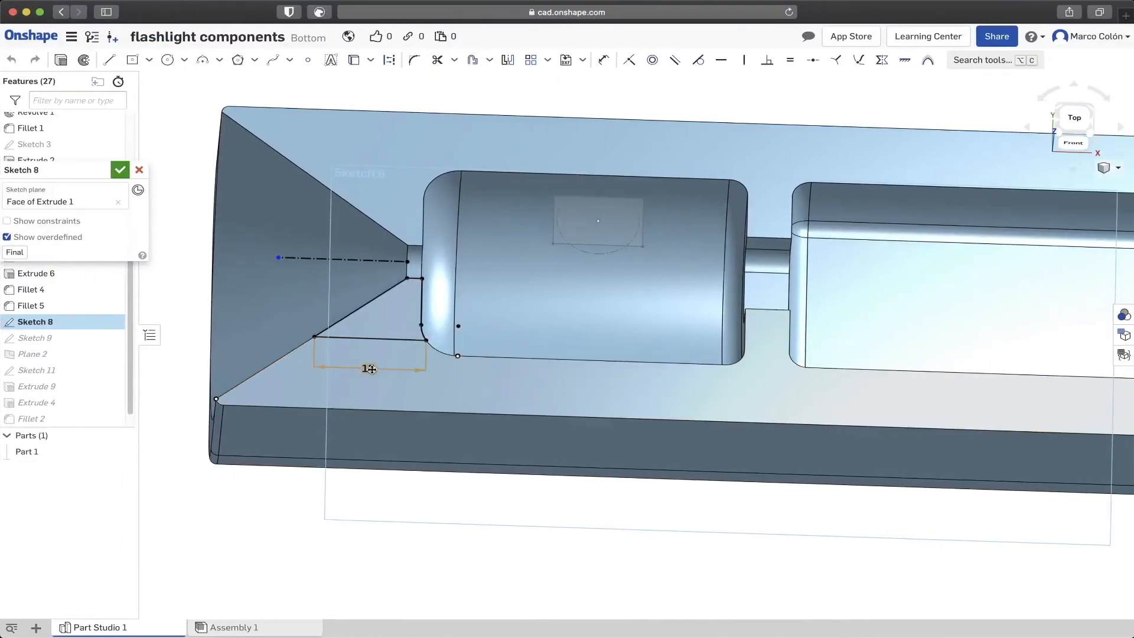
- Back in Onshape, set the horizontal length dimension in Sketch 8 to 15.5 mm and accept the sketch
double_click(370, 369)
text(15)
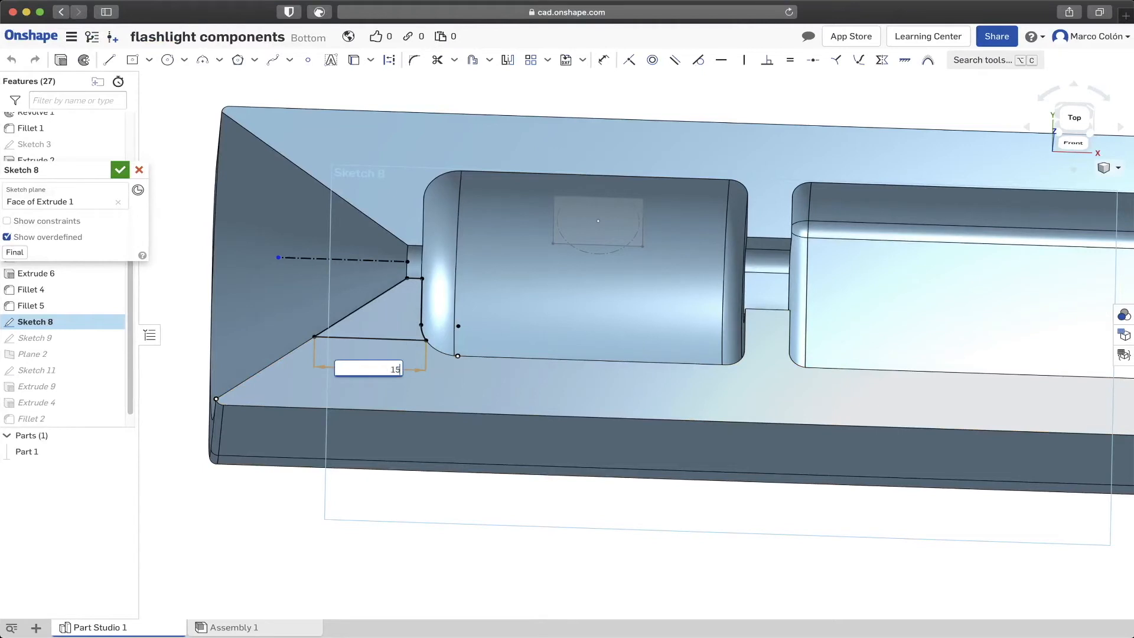
text(.5)
key(Return)
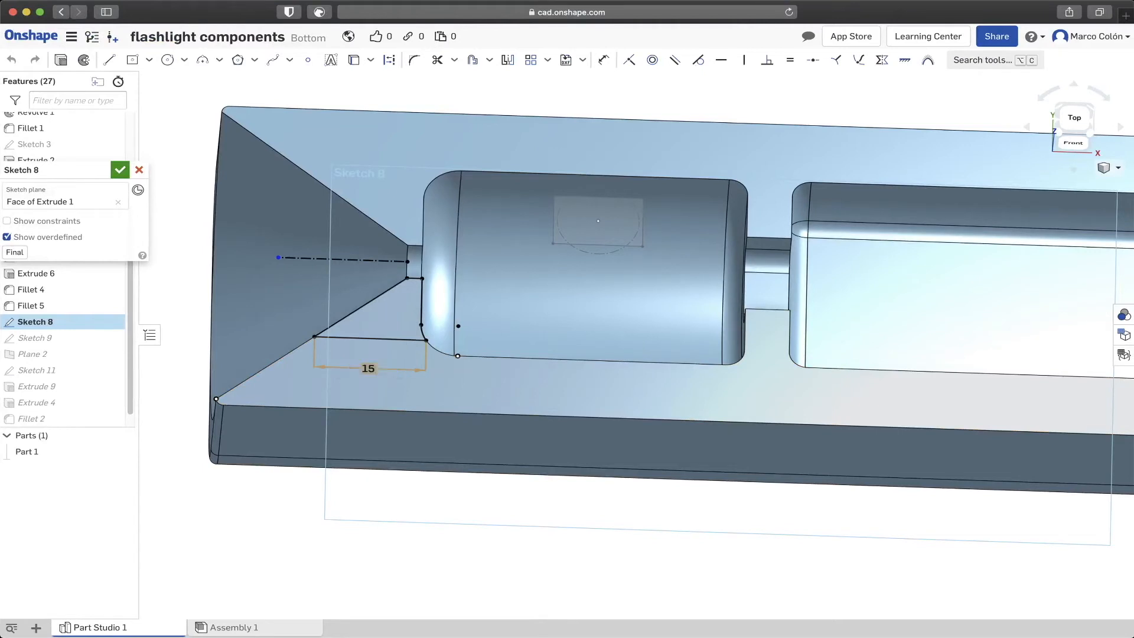
click(120, 170)
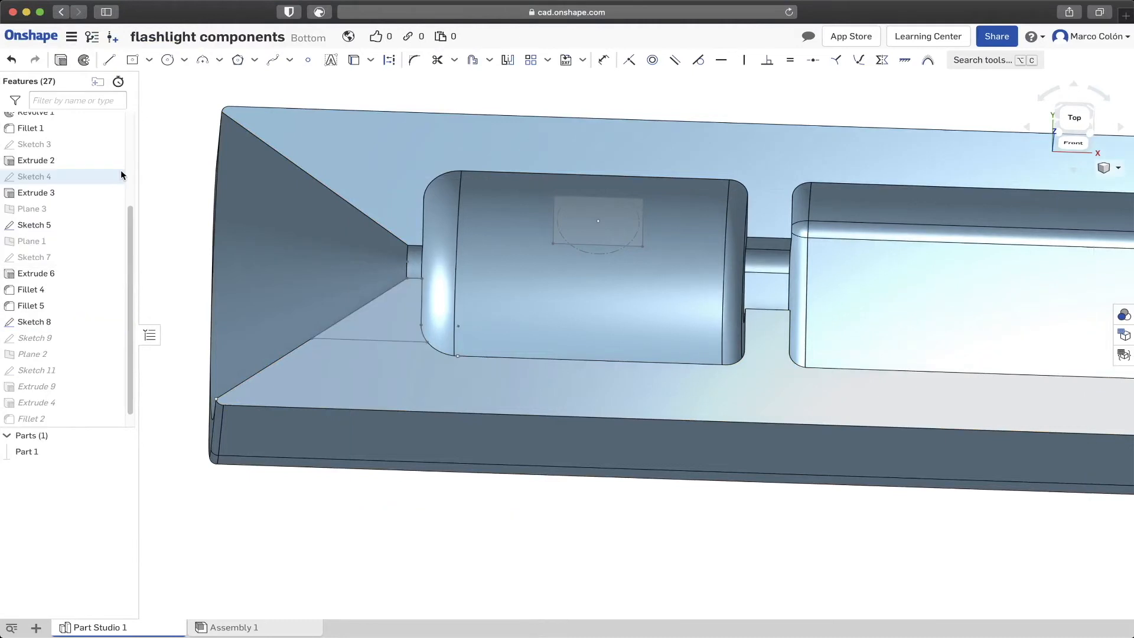
click(60, 322)
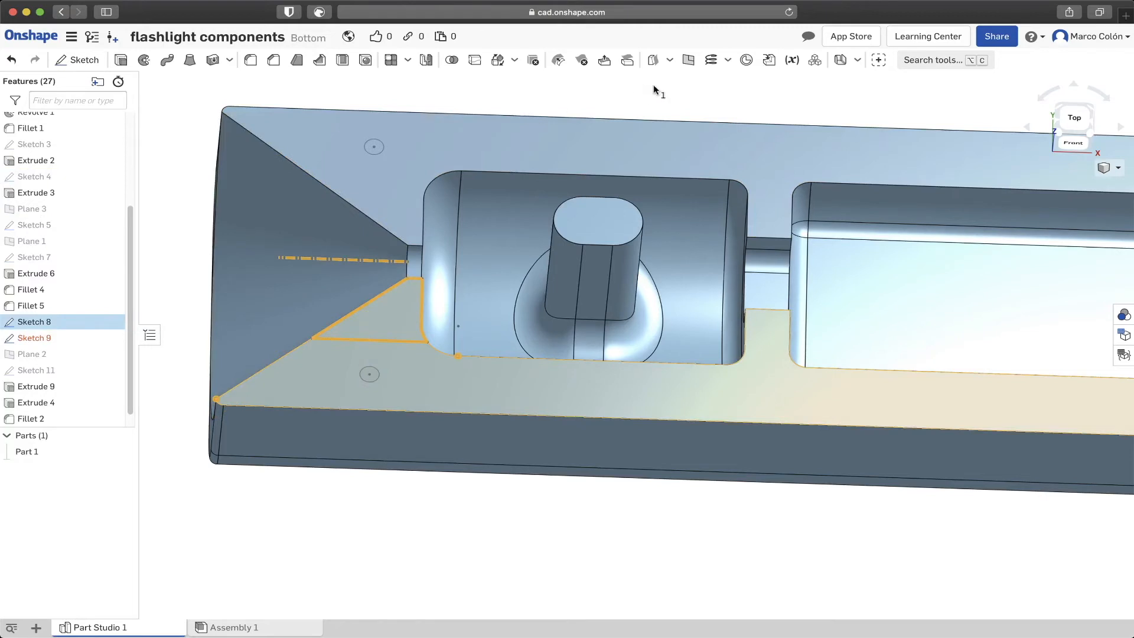
click(120, 61)
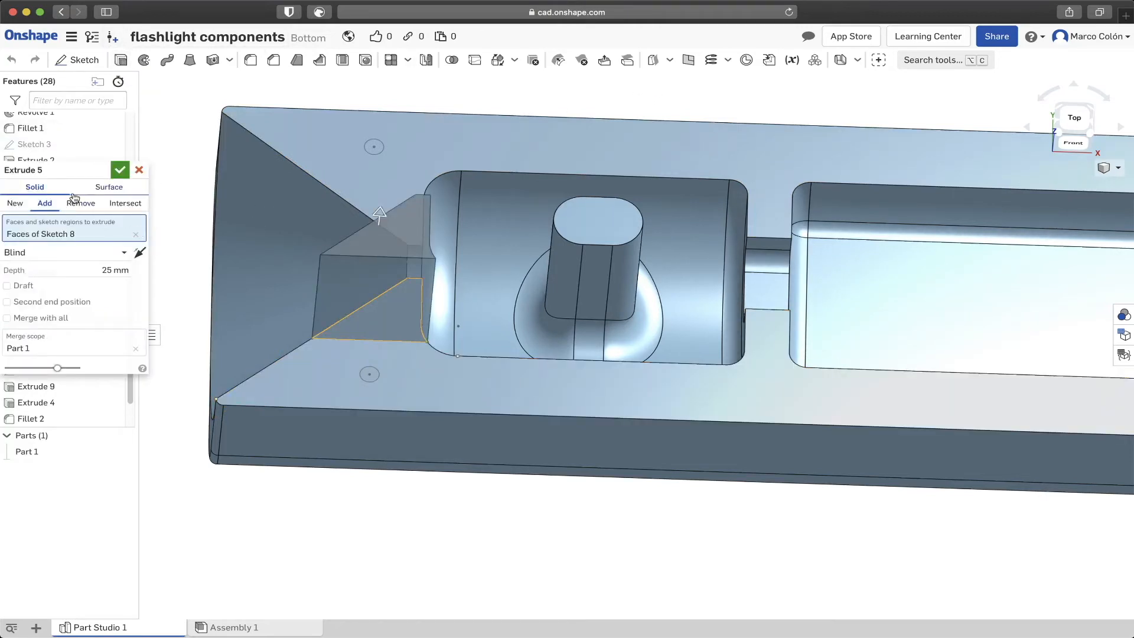
click(135, 169)
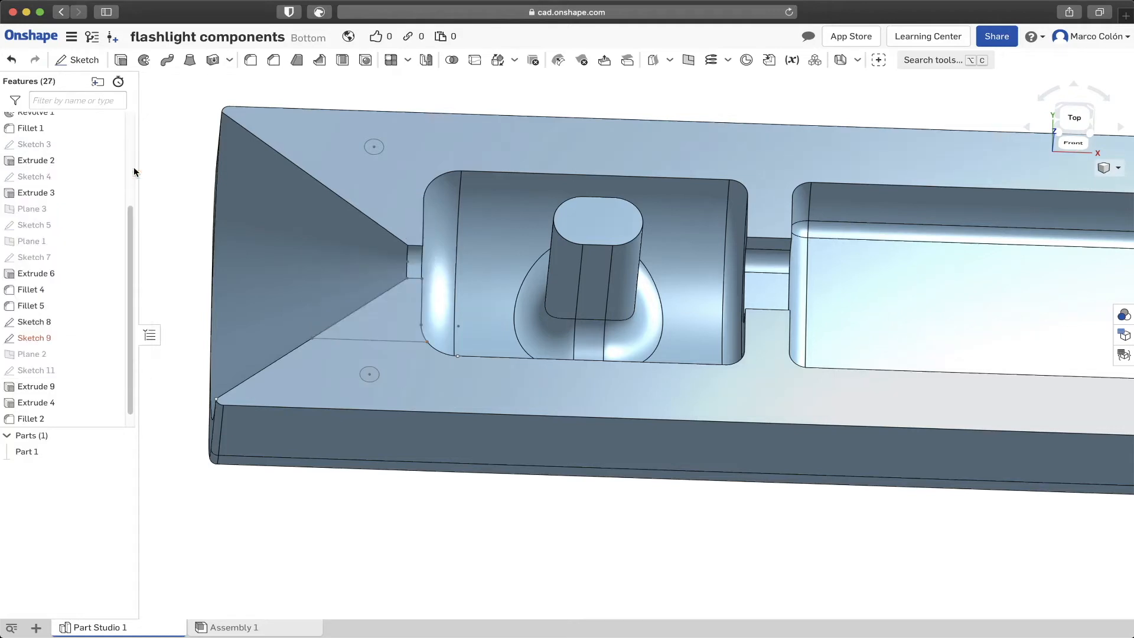
- Start a material-removing revolve of the Sketch 8 profile around the sketch's dashed centerline
click(71, 321)
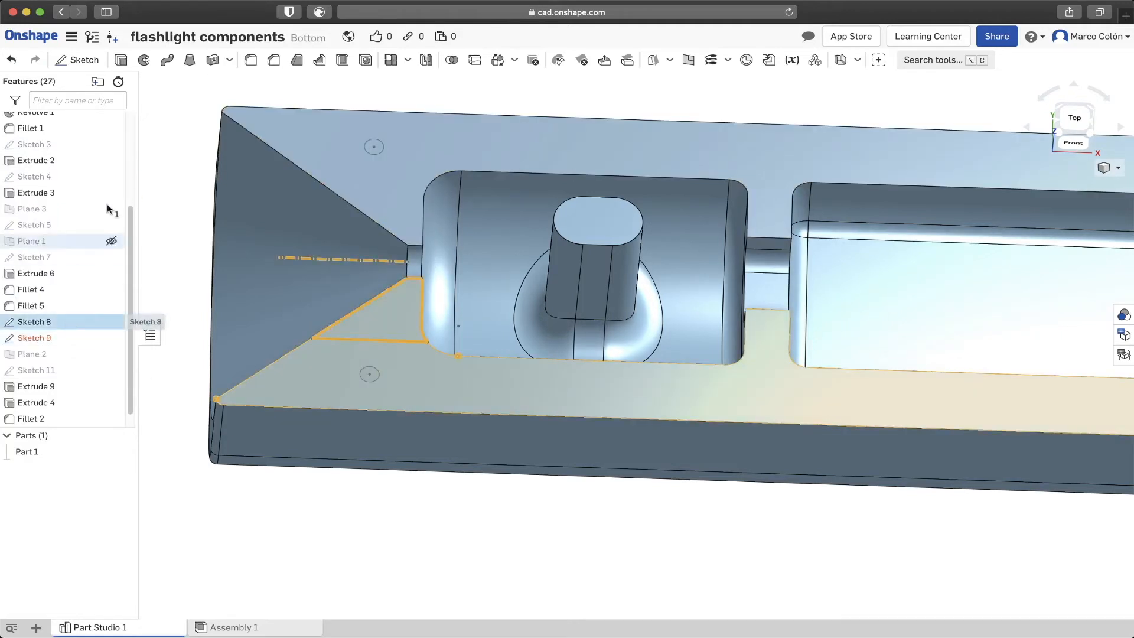
click(145, 60)
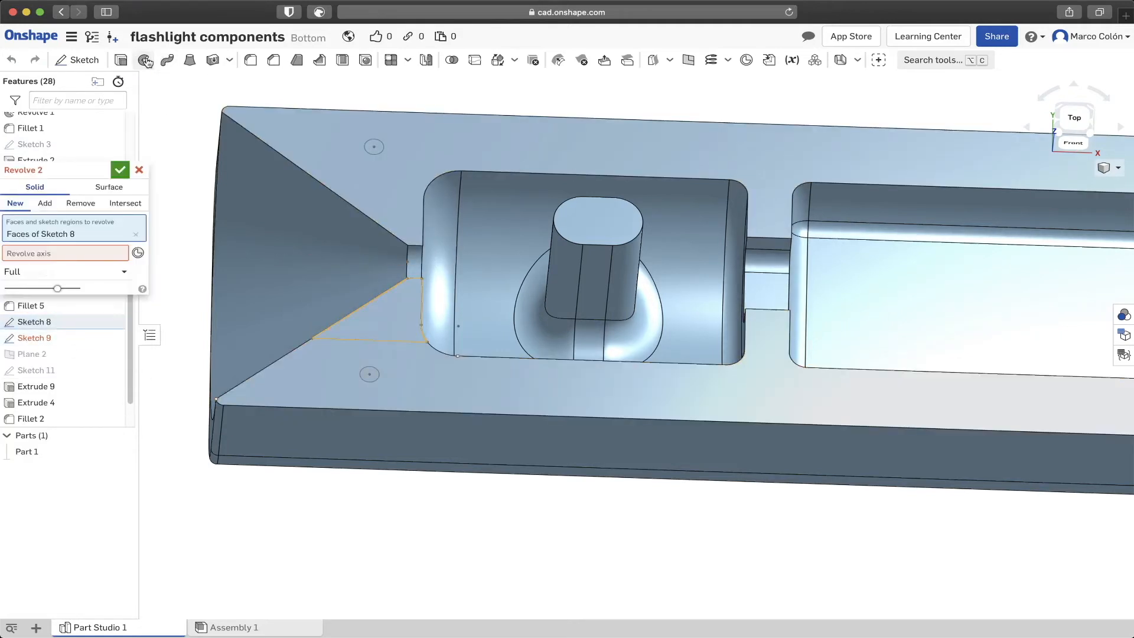
click(85, 206)
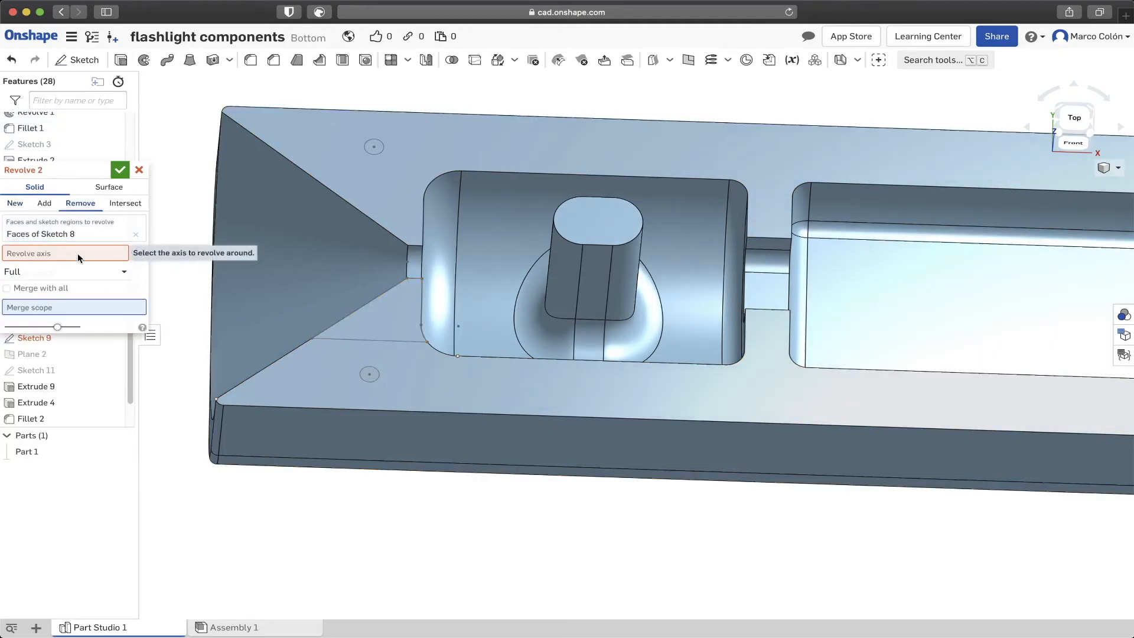
click(303, 258)
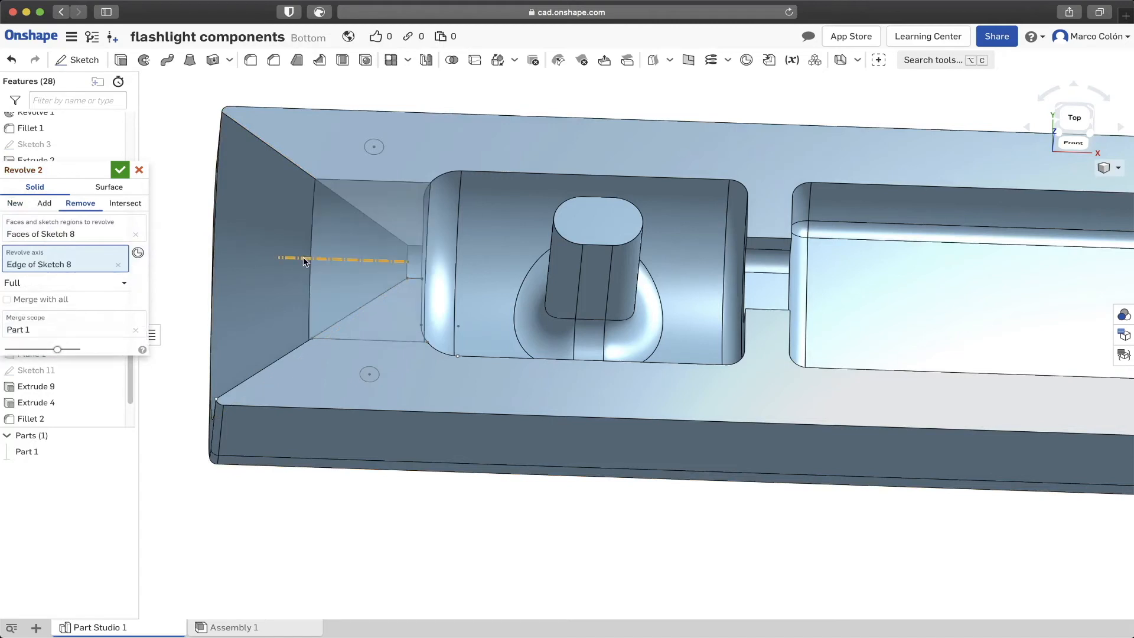
- Make the revolve cut run in one direction through 180 degrees and apply it
click(93, 283)
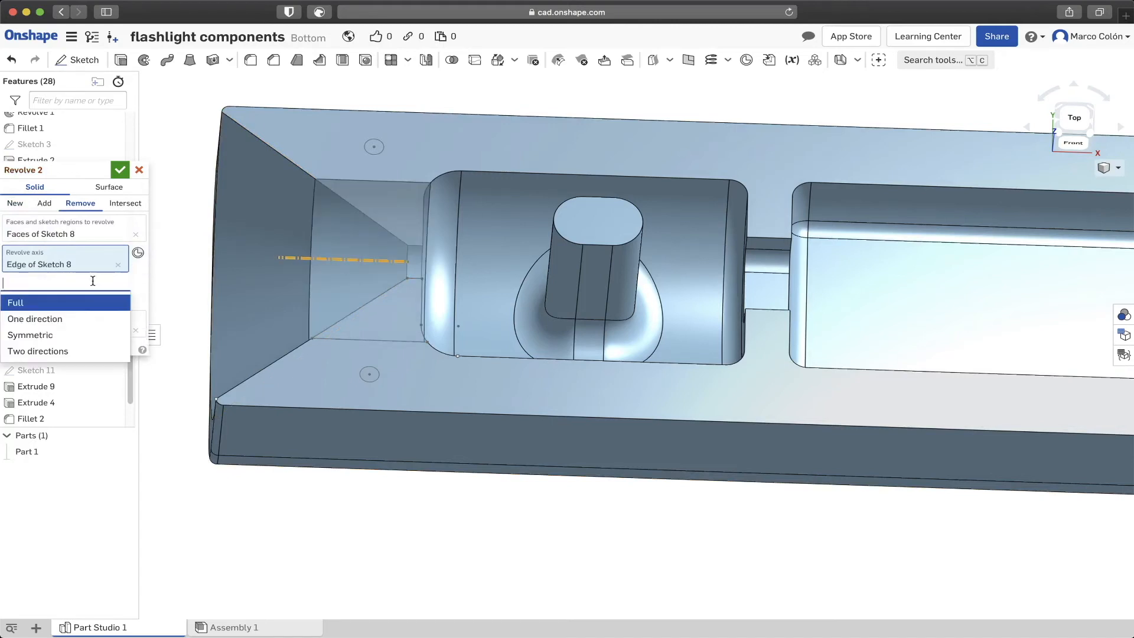
click(86, 320)
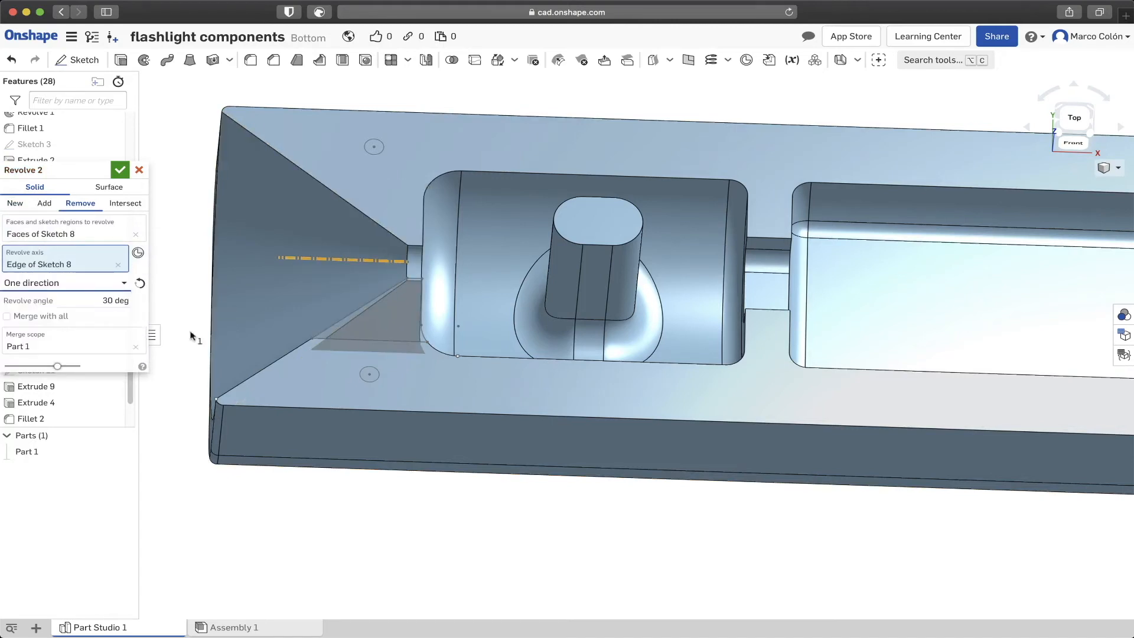
click(112, 301)
text(1)
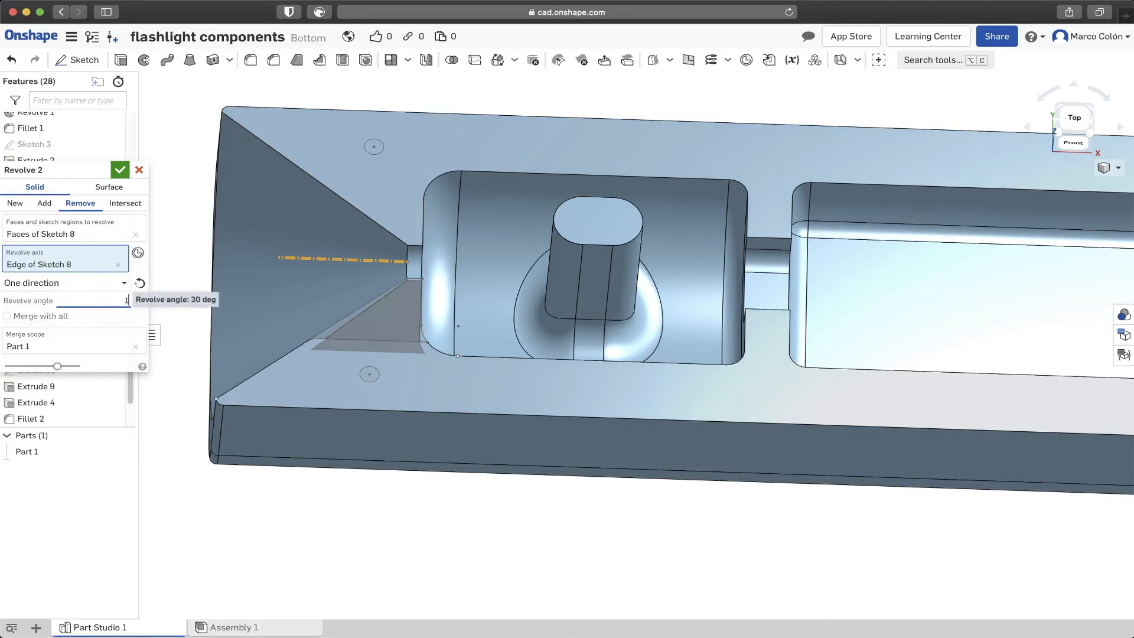
text(80)
key(Return)
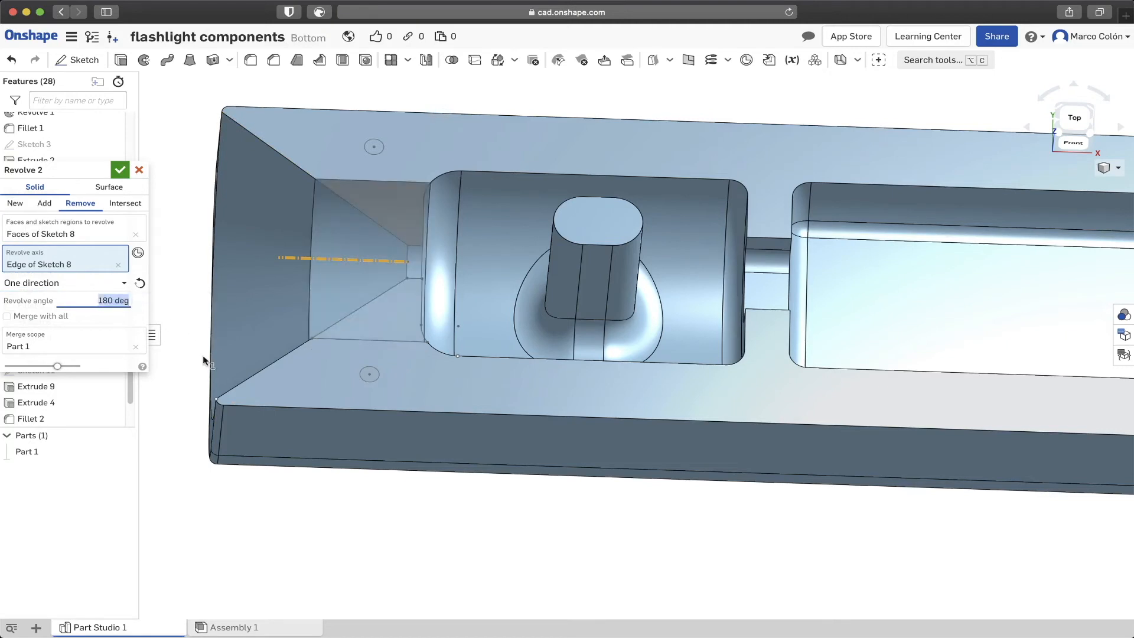
right_drag(203, 355, 283, 339)
click(120, 170)
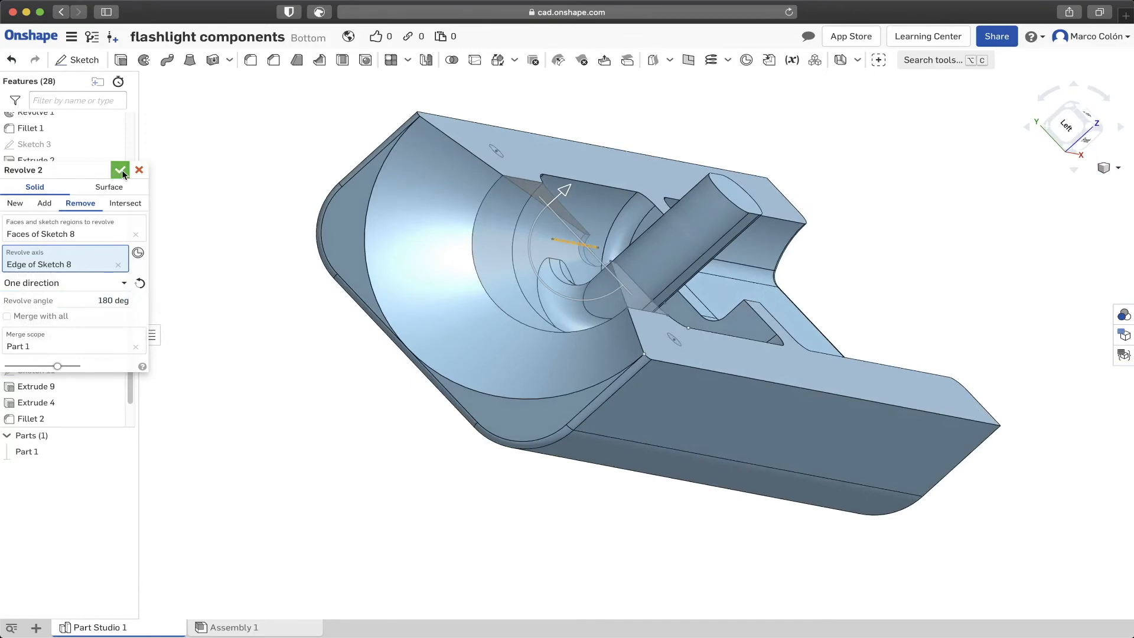
- Inspect the revolved recess behind the cone from several sides and compare it with the Flashlight Bottom drawing
middle_drag(610, 470, 571, 459)
right_drag(572, 458, 576, 394)
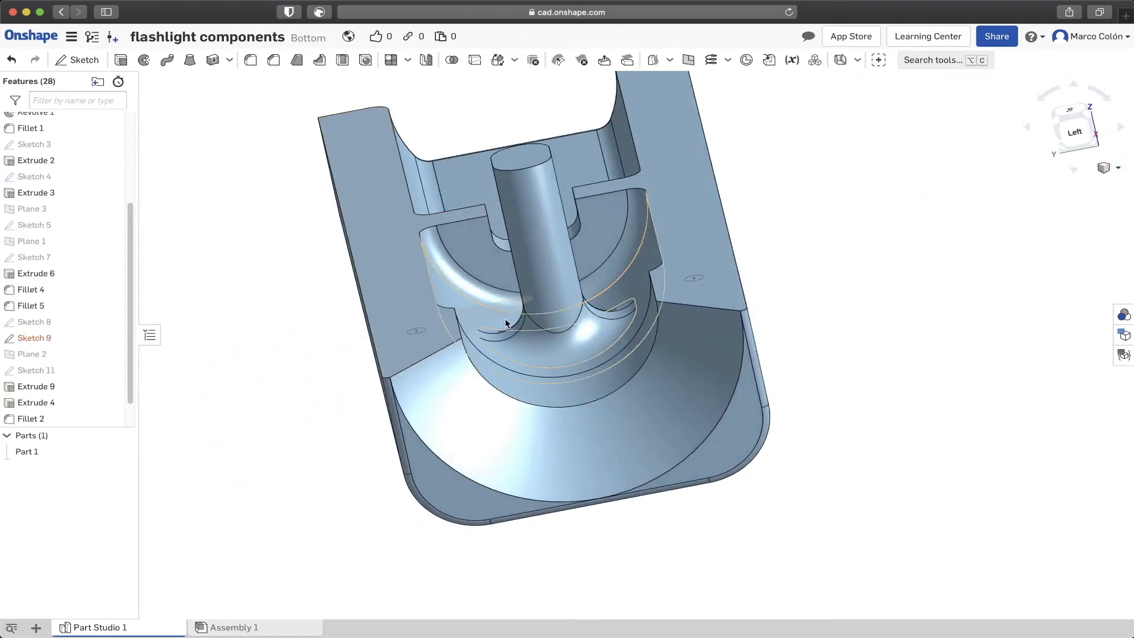
mouse_move(552, 397)
right_down()
mouse_move(435, 392)
mouse_move(453, 456)
mouse_move(465, 410)
mouse_move(594, 295)
right_up()
click(594, 296)
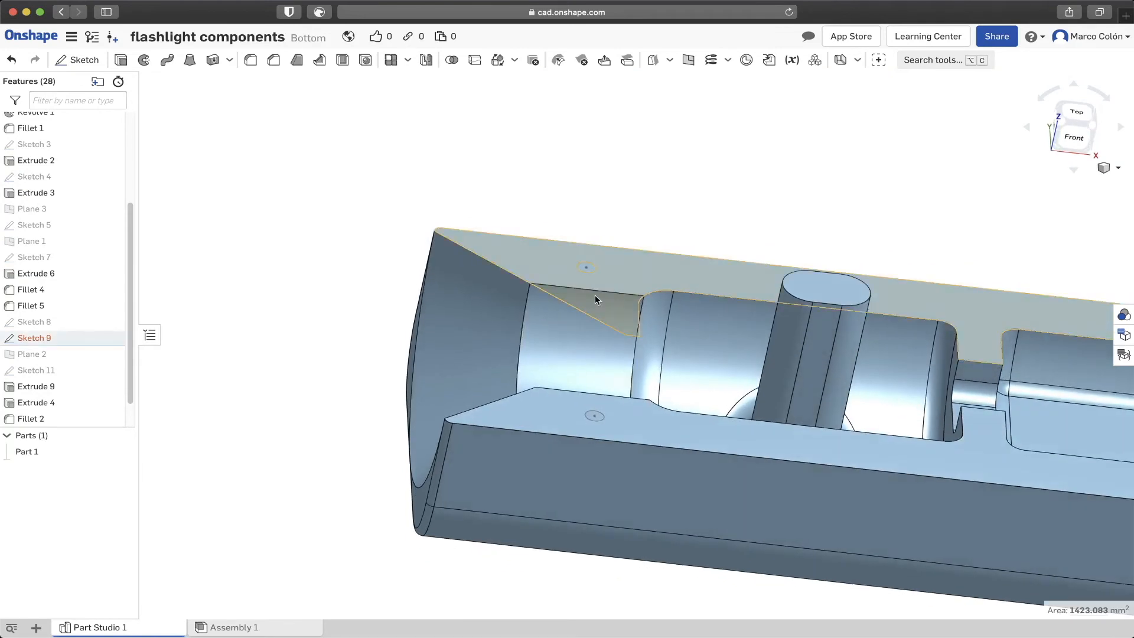
click(252, 299)
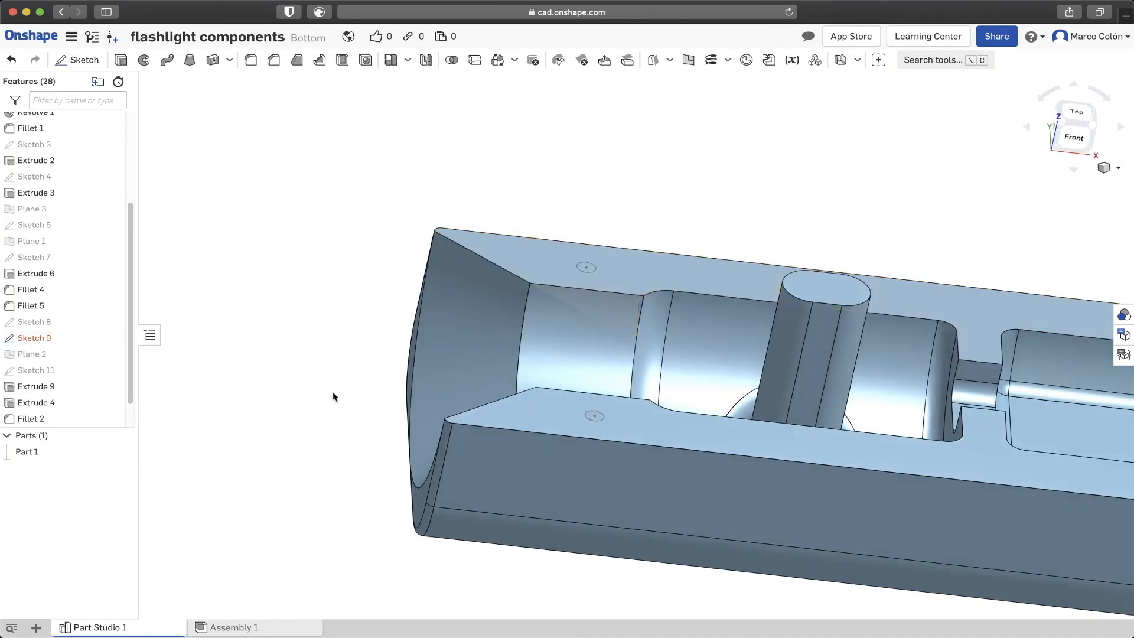
middle_drag(332, 391, 281, 303)
key(shift+5)
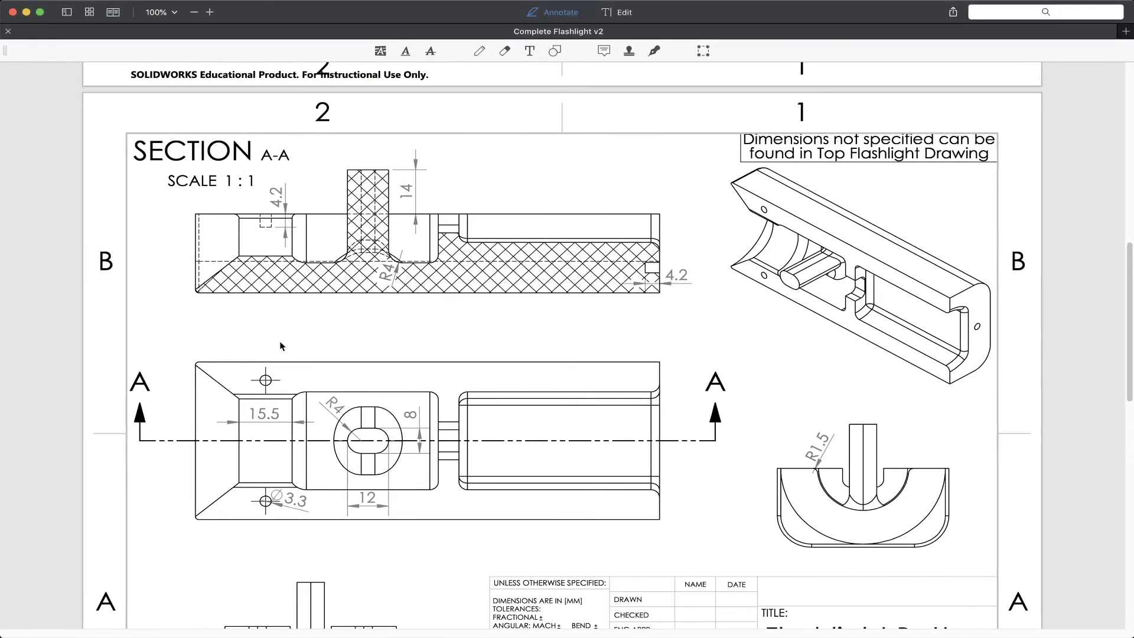
scroll(279, 341, down, 5)
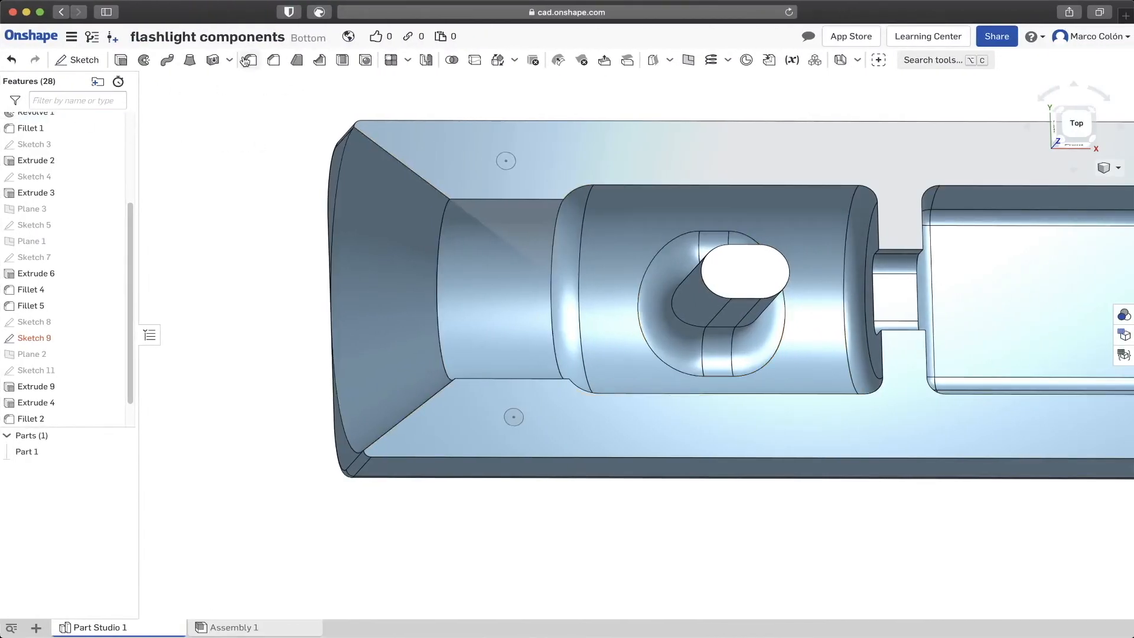
- Fillet the two long straight edges of the revolved recess behind the cone with a 1.5 mm radius
key(shift+f)
click(473, 199)
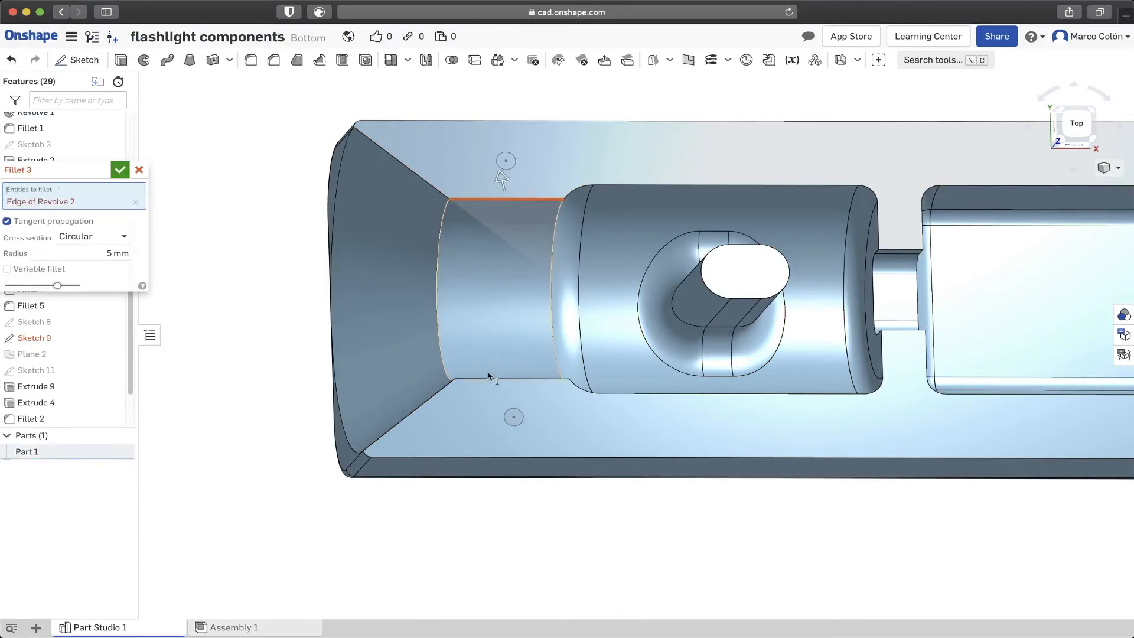
click(485, 378)
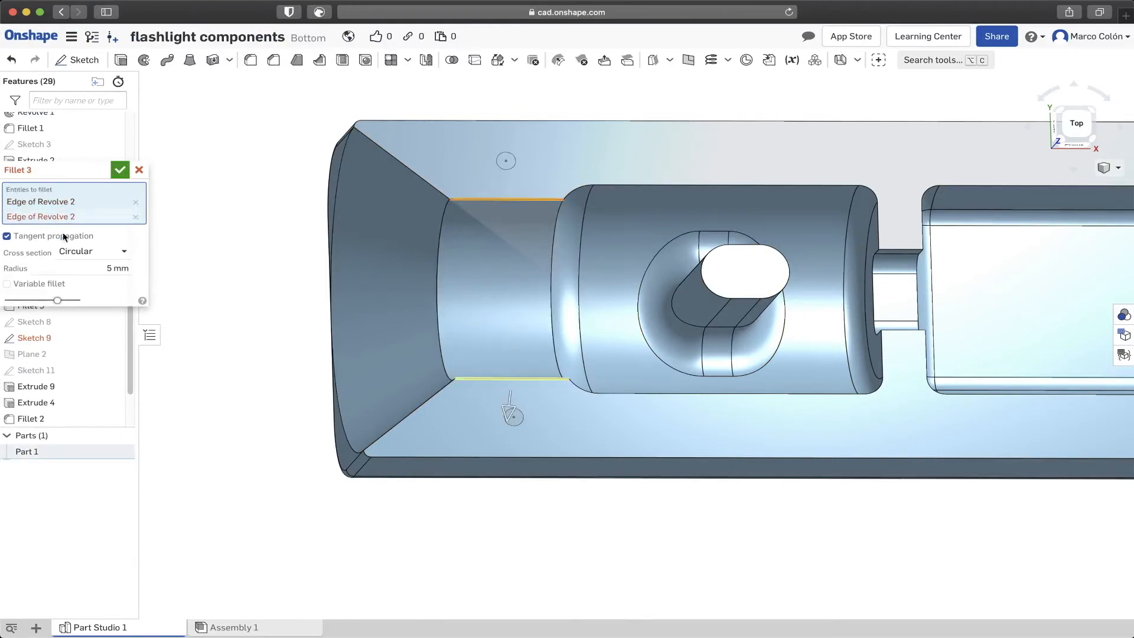
click(108, 269)
text(1.5)
key(Return)
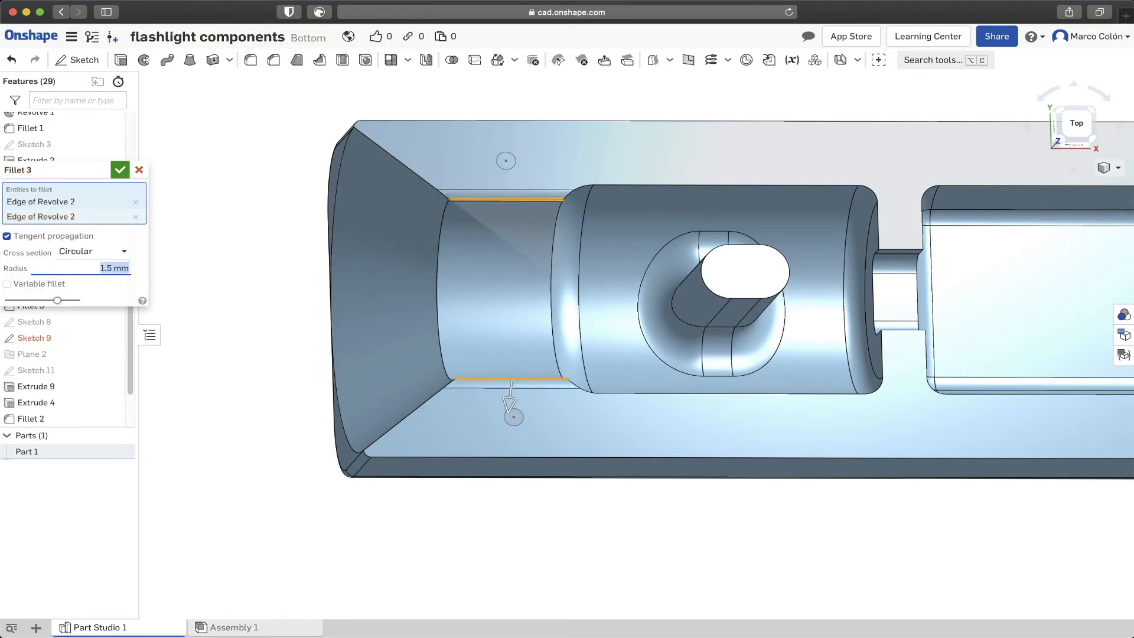
click(119, 170)
- Open Sketch 9 for editing and show it straight from the top
right_drag(350, 345, 560, 367)
middle_drag(680, 381, 516, 357)
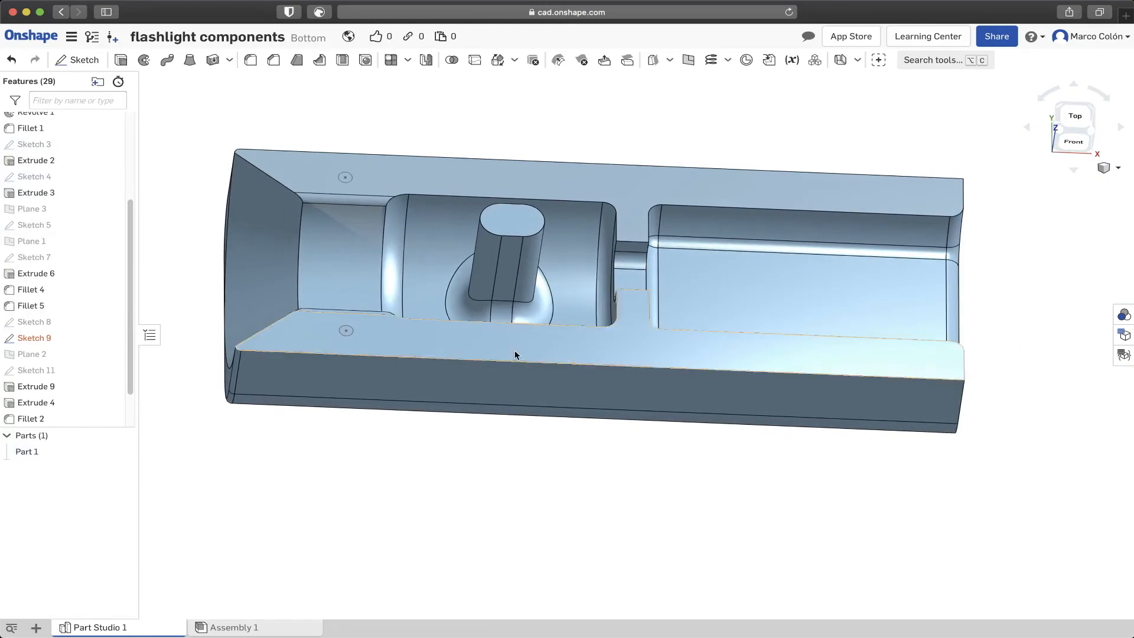
right_click(65, 338)
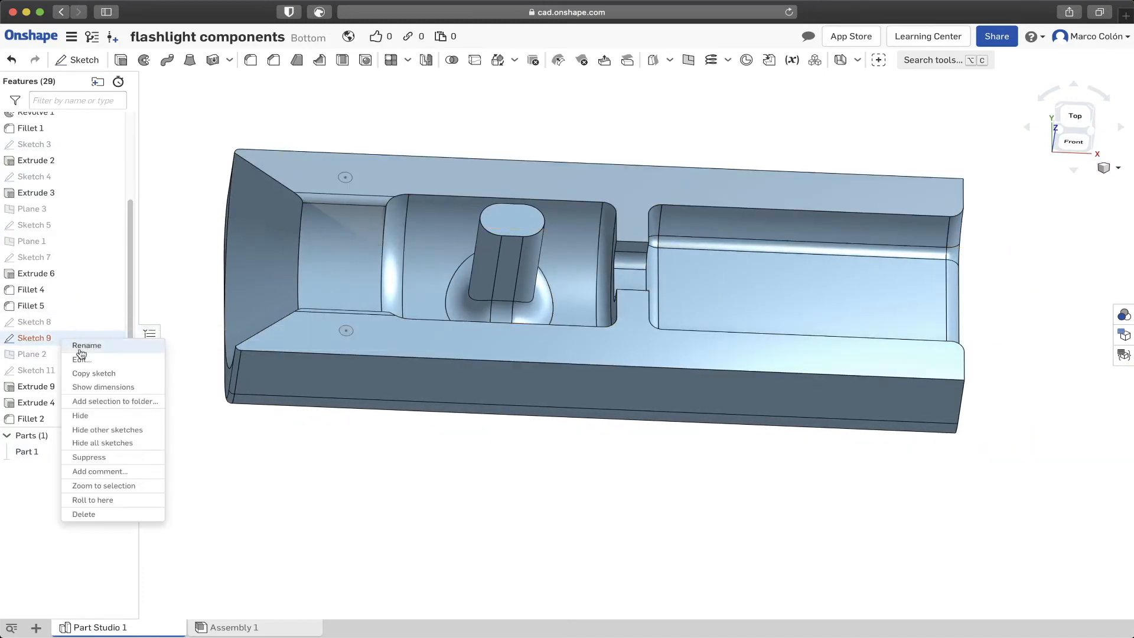
click(99, 359)
right_drag(413, 359, 422, 374)
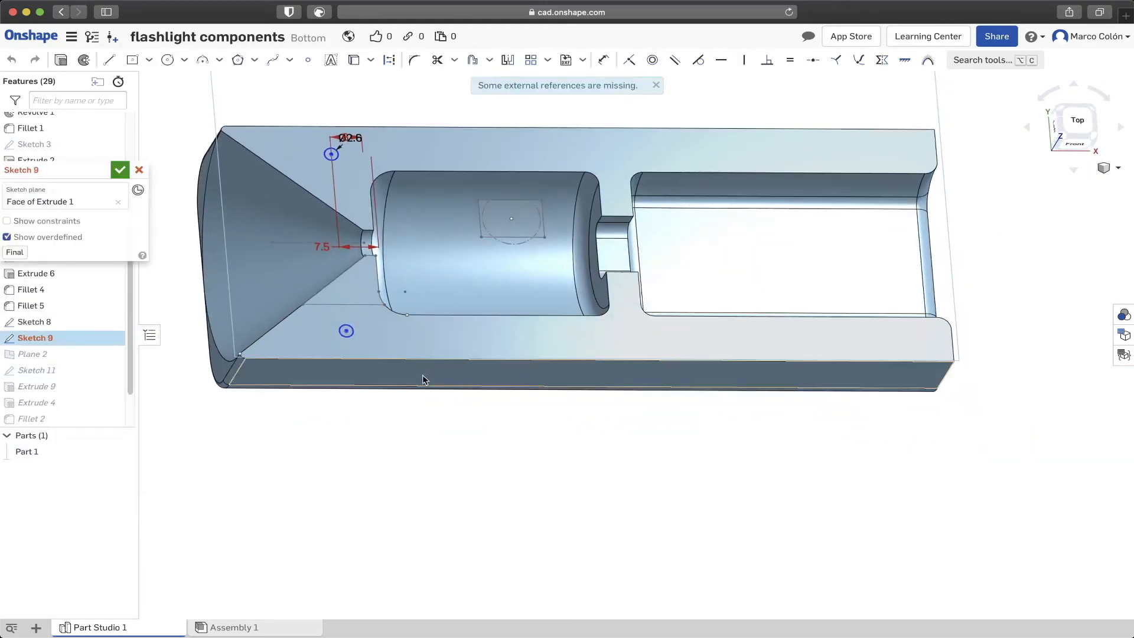
middle_drag(378, 265, 532, 391)
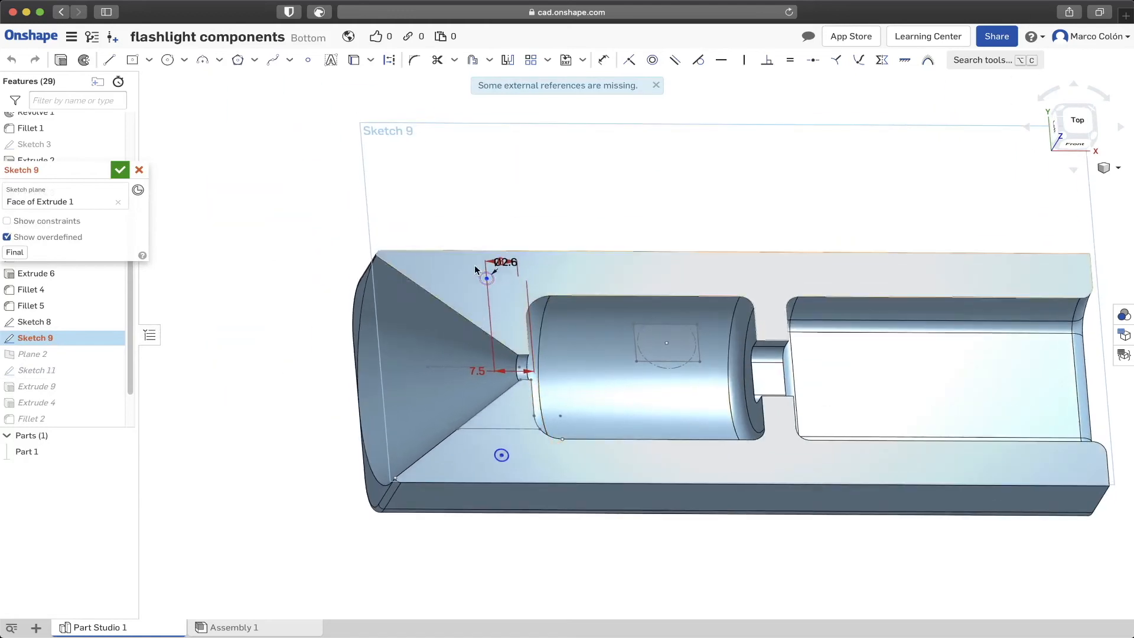
click(1084, 121)
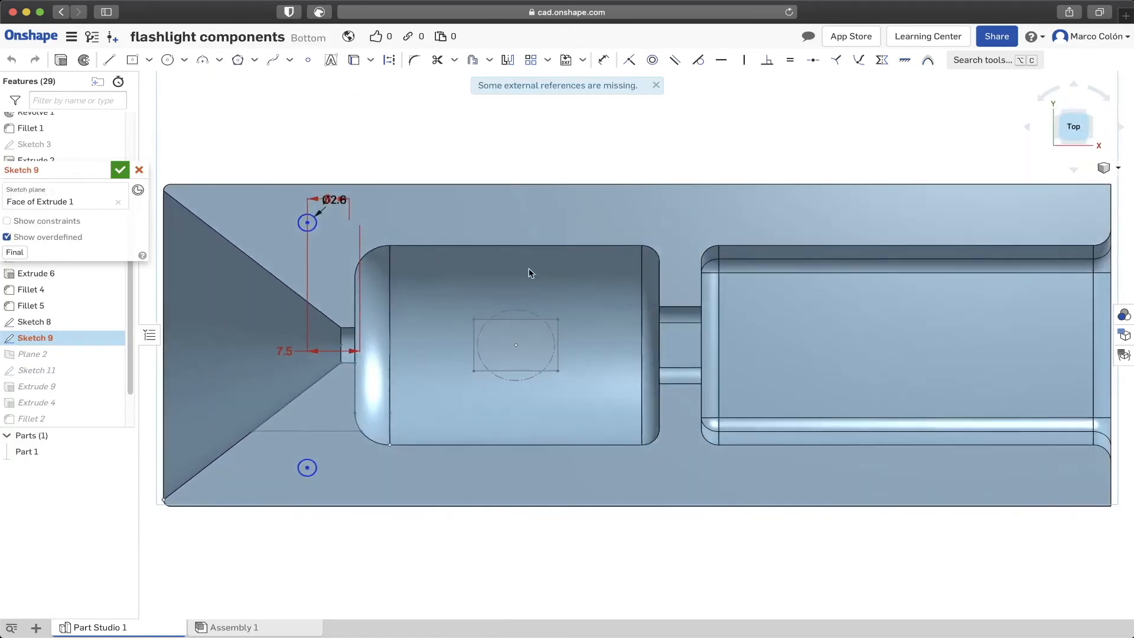
mouse_move(372, 278)
middle_down()
mouse_move(509, 285)
mouse_move(561, 274)
middle_up()
scroll(451, 271, up, 4)
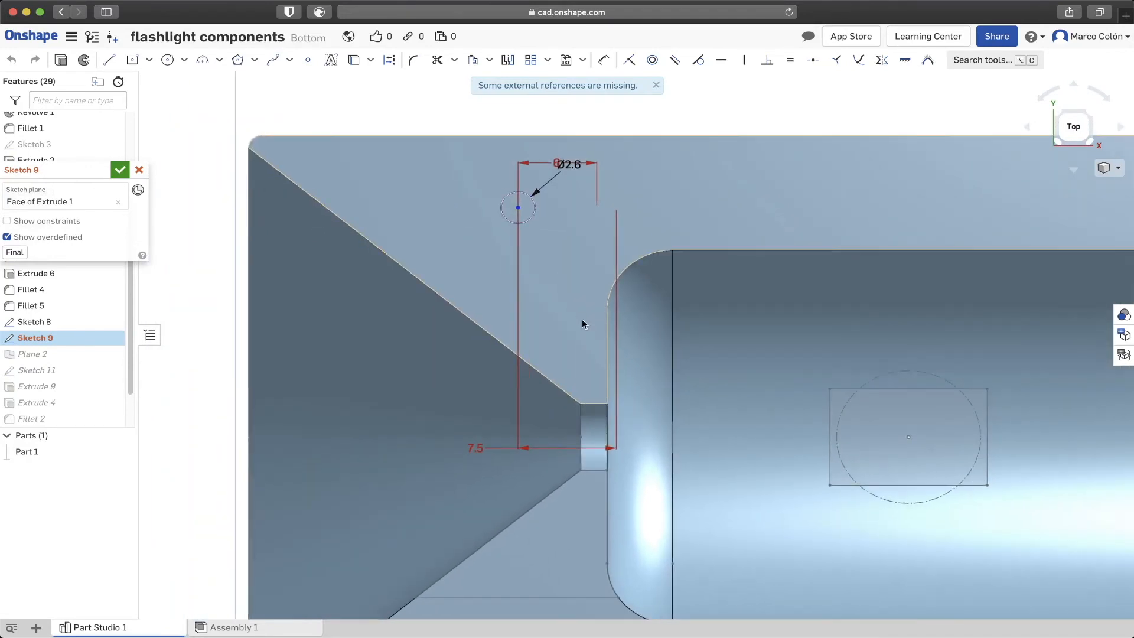
scroll(578, 304, down, 2)
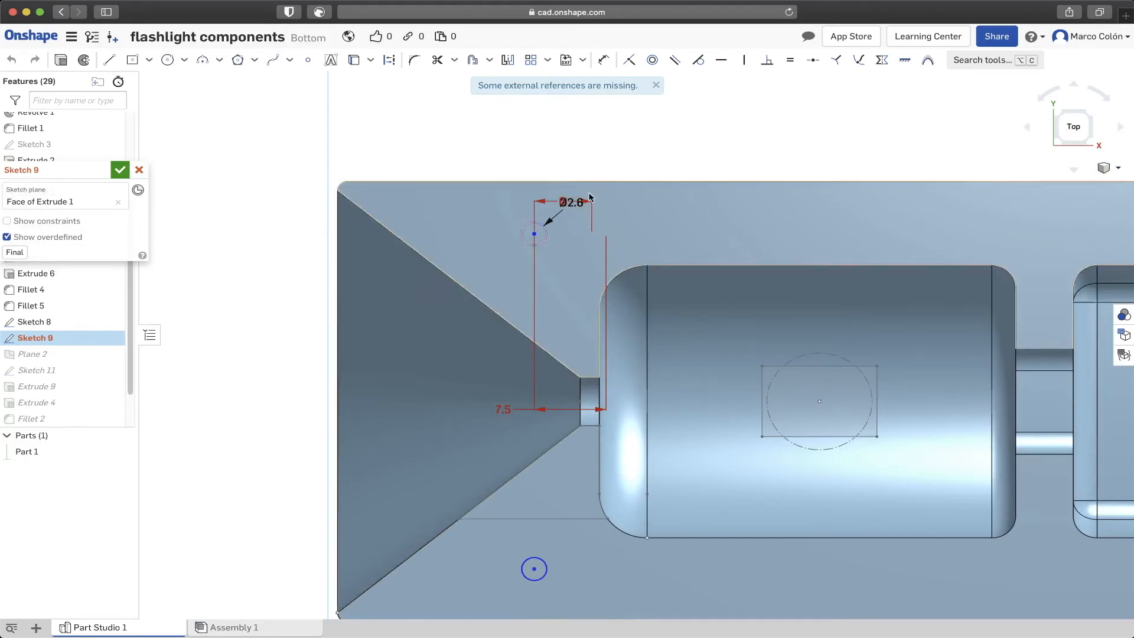
- Move the circle's diameter dimension clear of the overlapping one and set it to 3.3 mm as in the Flashlight Bottom drawing
drag(581, 202, 469, 197)
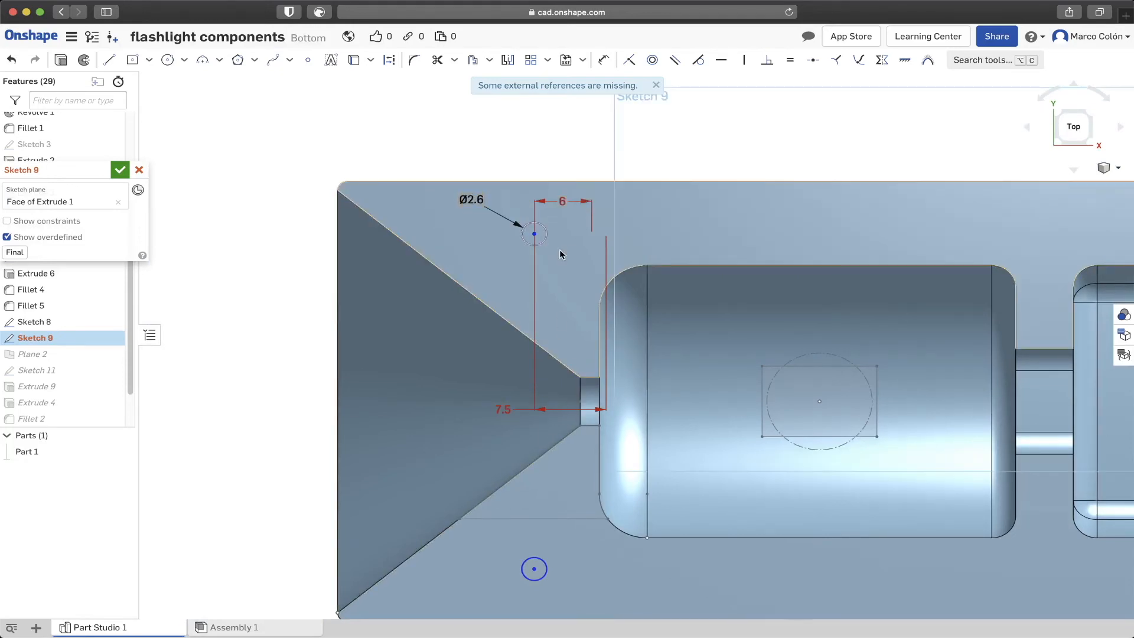
key(ctrl+Left)
scroll(411, 413, down, 2)
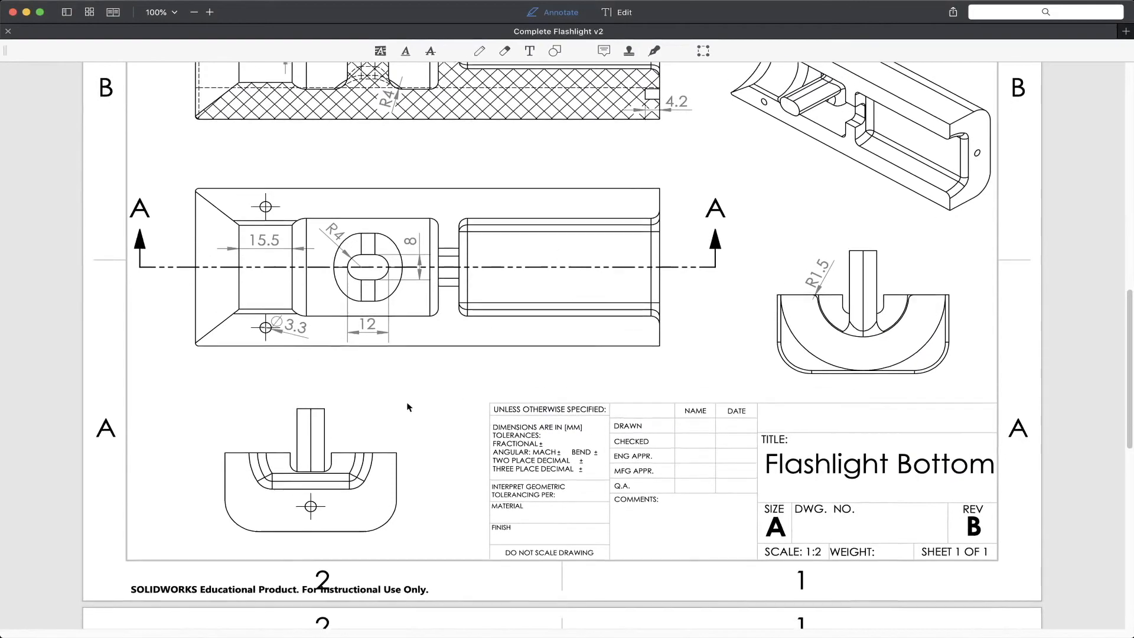
key(ctrl+Right)
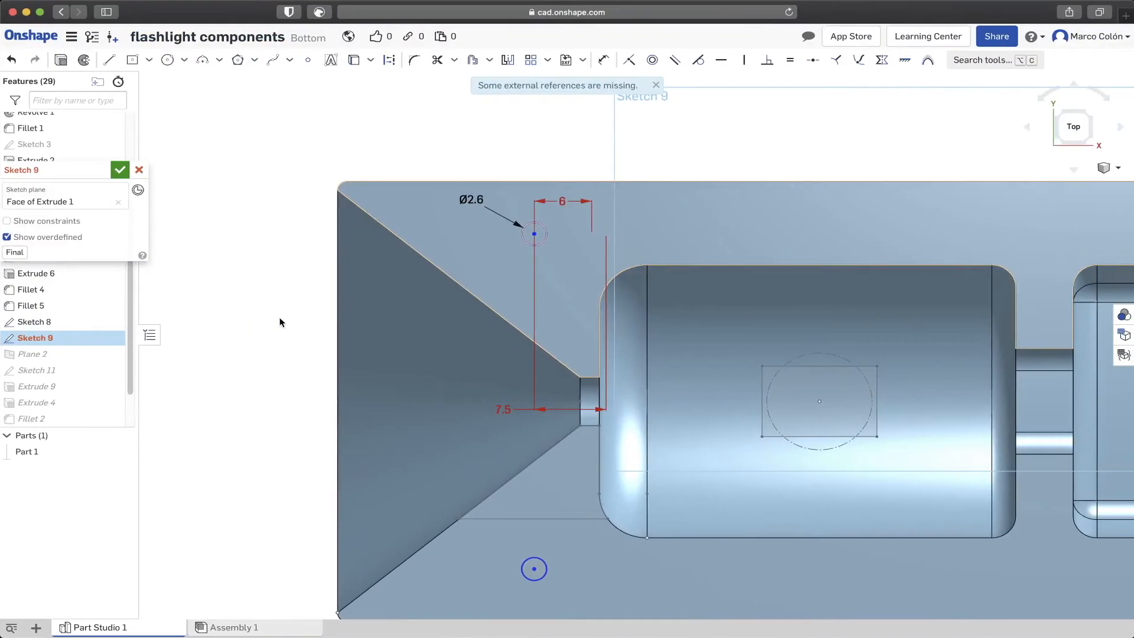
double_click(476, 205)
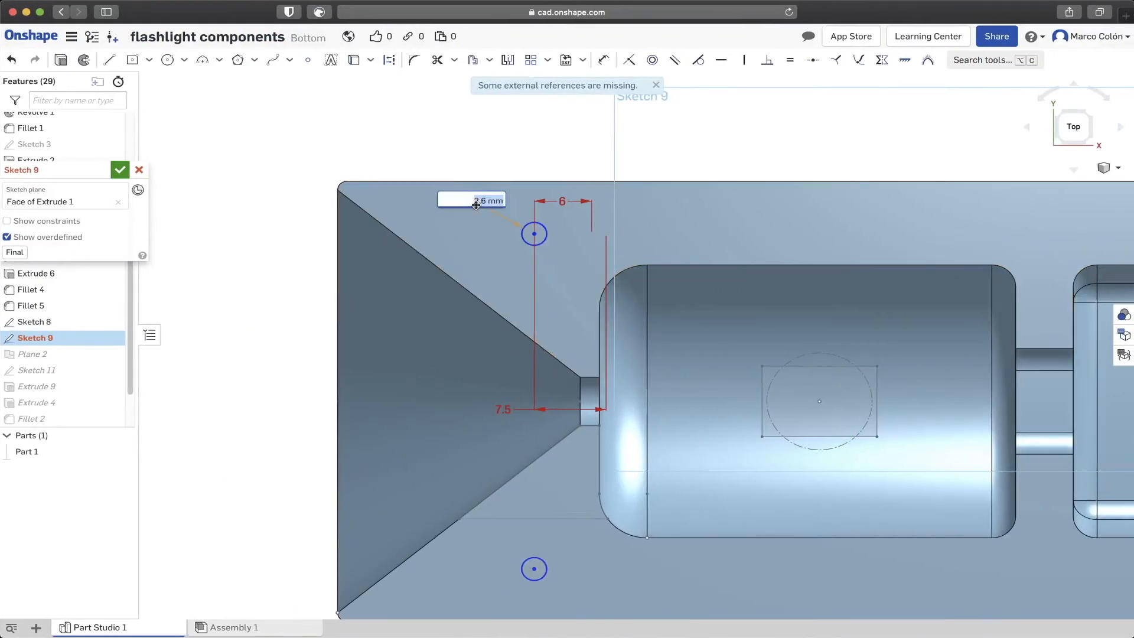
text(3.3)
key(Return)
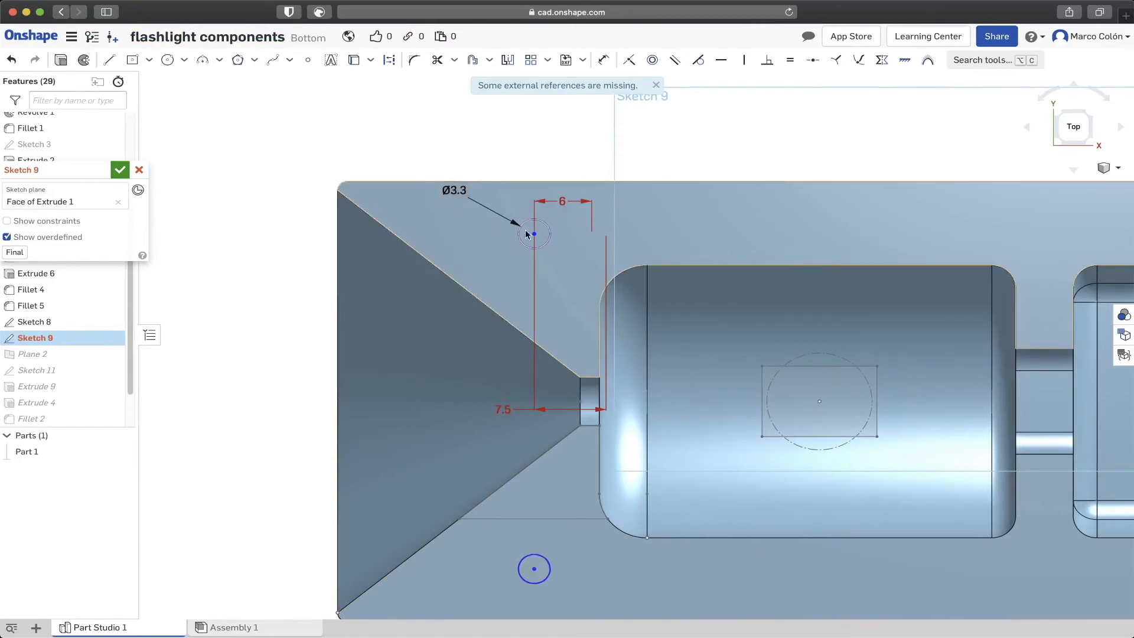
- Dimension the vertical distance from the part's upper outer edge to the upper circle's center, keeping the distance as drawn
key(u)
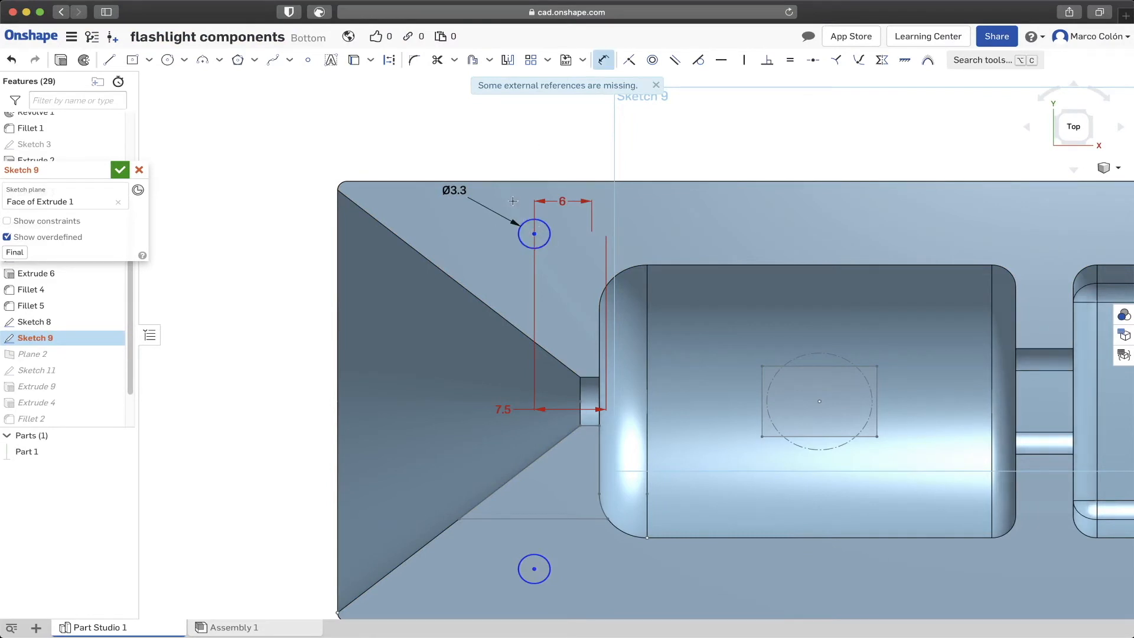
click(521, 182)
click(534, 233)
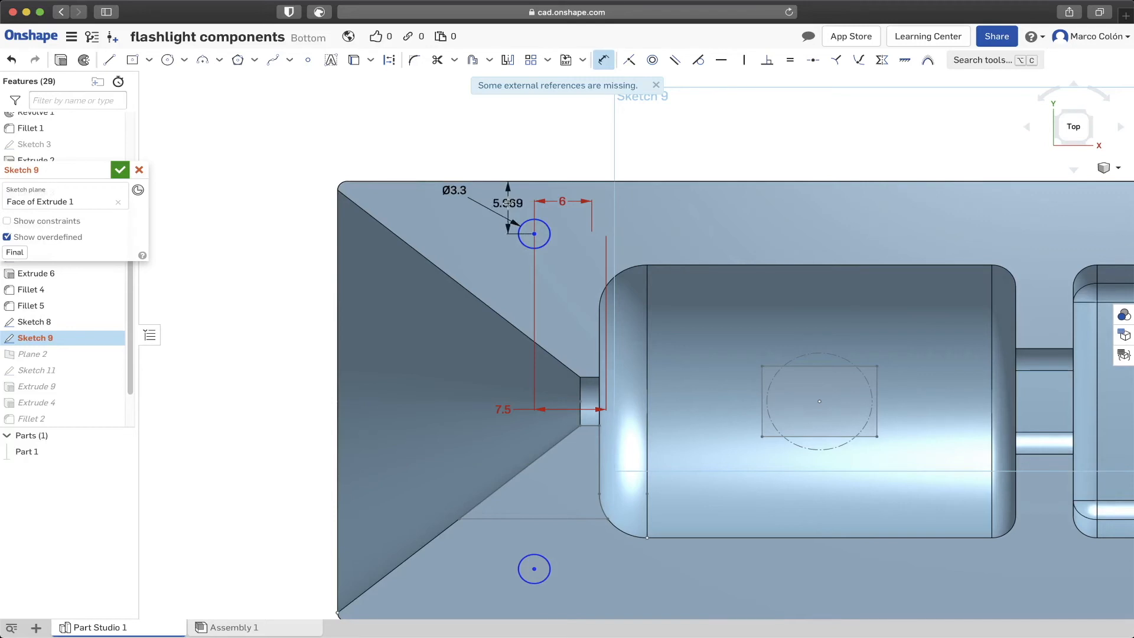
click(508, 203)
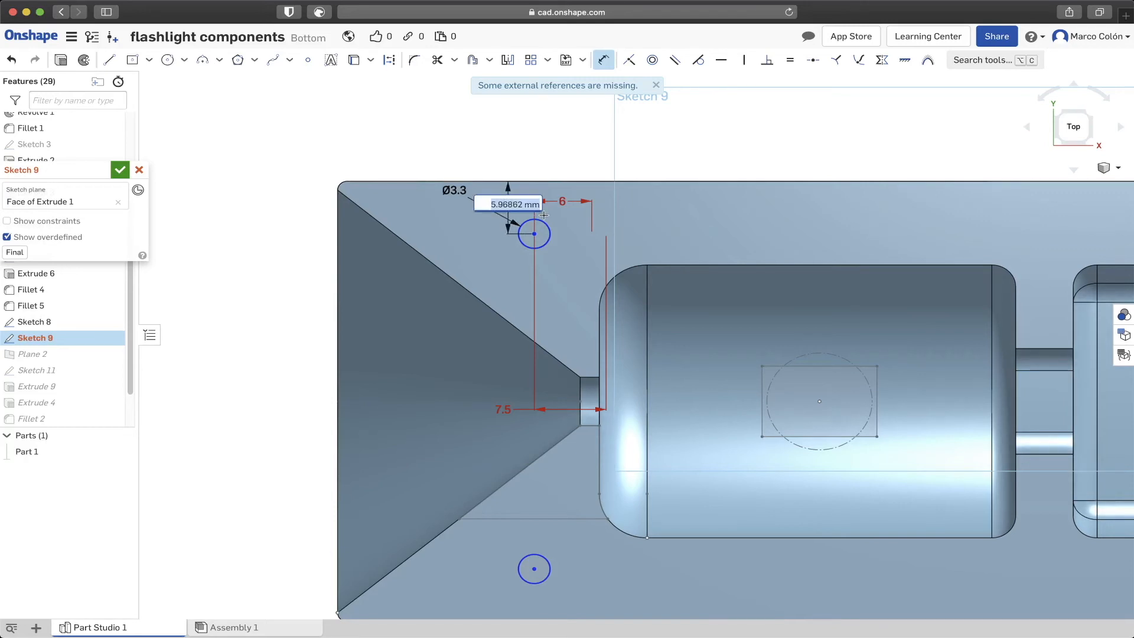
key(Return)
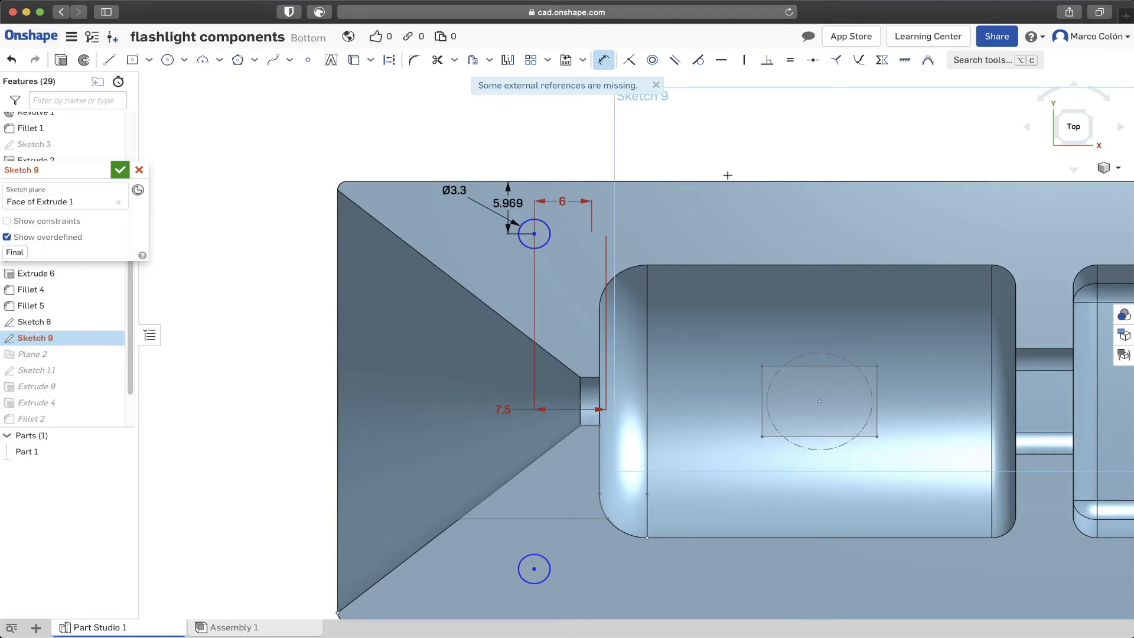
key(Escape)
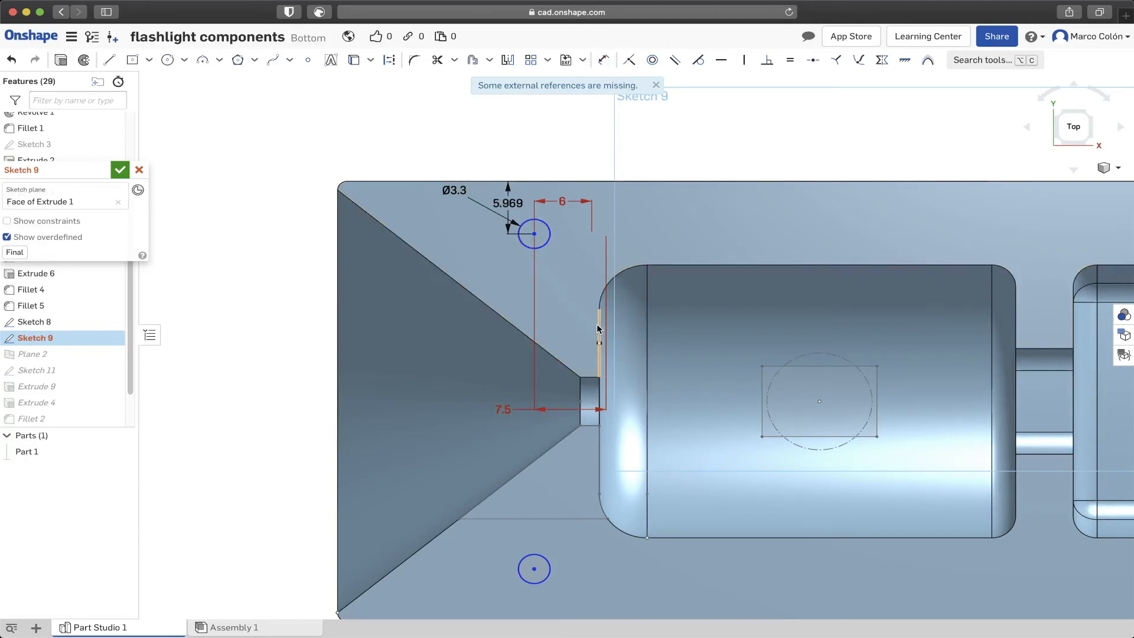
- Dimension the horizontal distance from the upper circle's center to the large cavity's near straight edge, keeping the distance as drawn
click(596, 327)
click(546, 247)
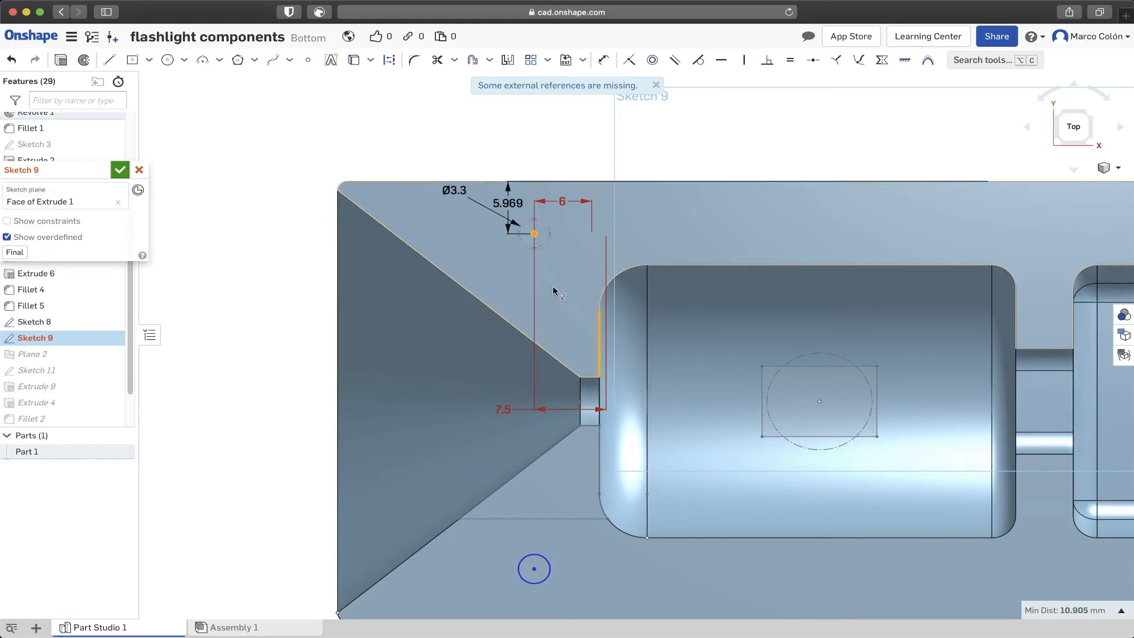
key(d)
click(600, 331)
click(534, 233)
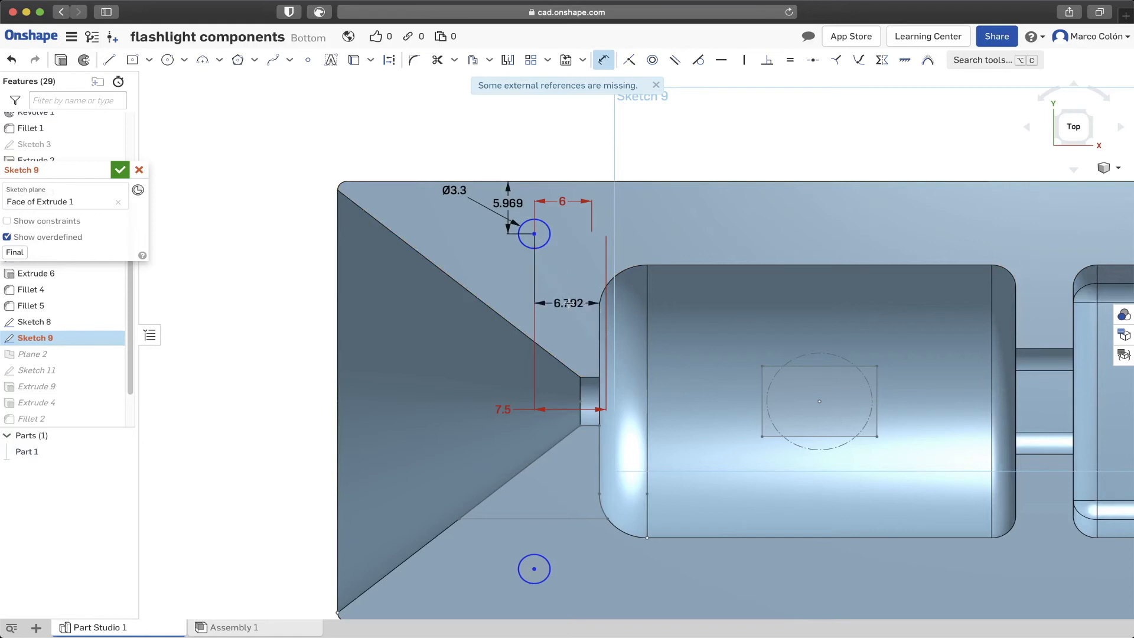
click(568, 303)
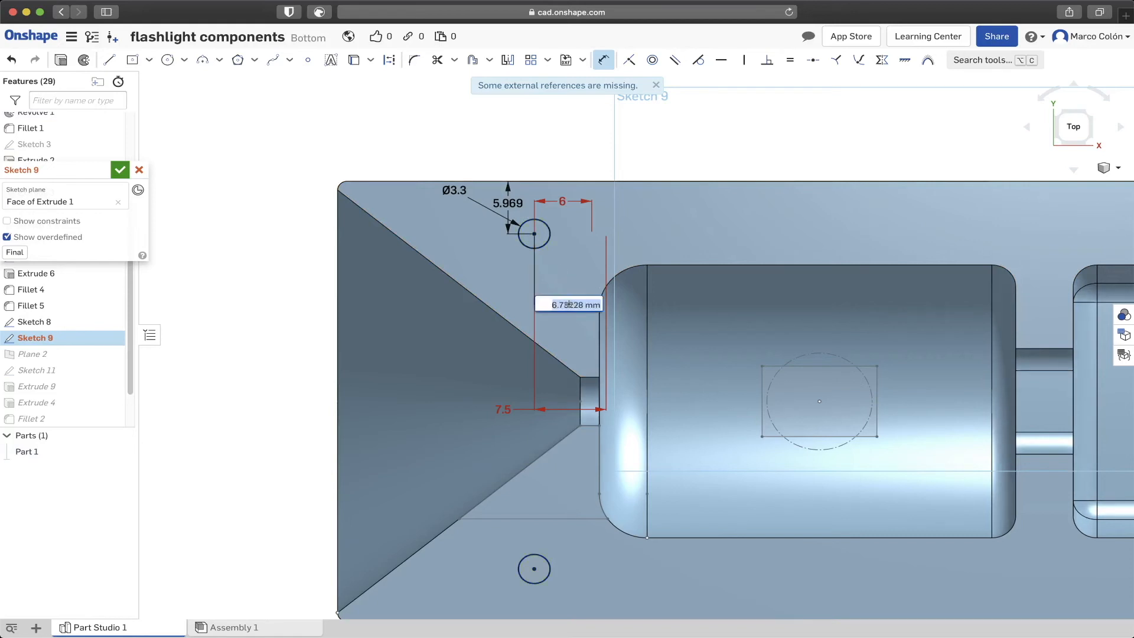
key(Return)
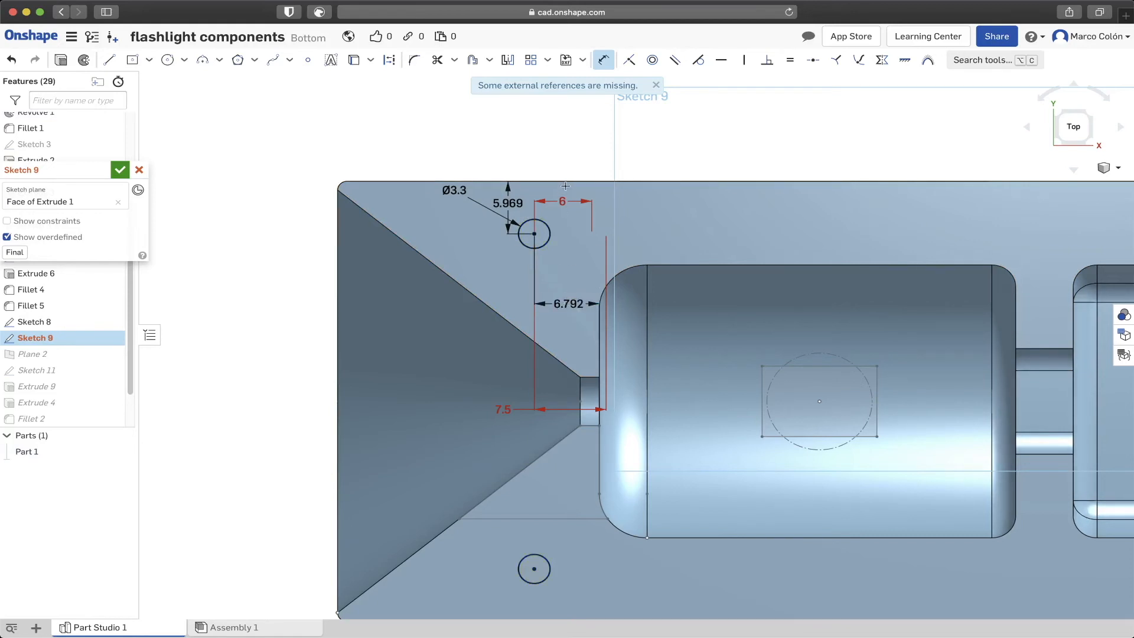
key(Escape)
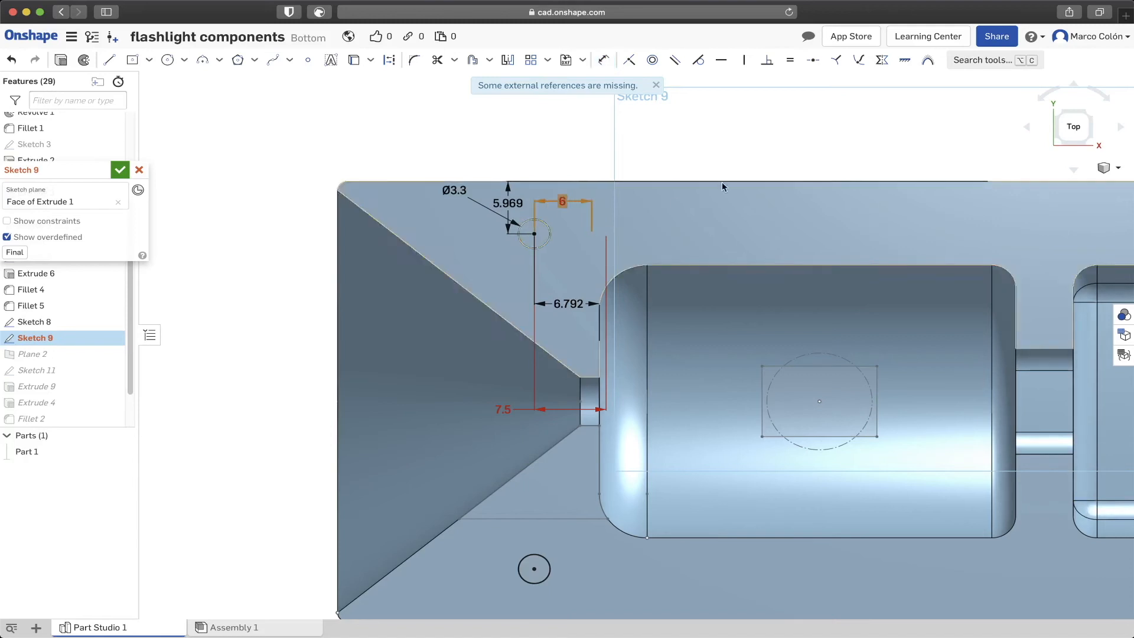
- Delete the two red horizontal dimensions with missing references, 6 and 7.5, from Sketch 9
click(559, 204)
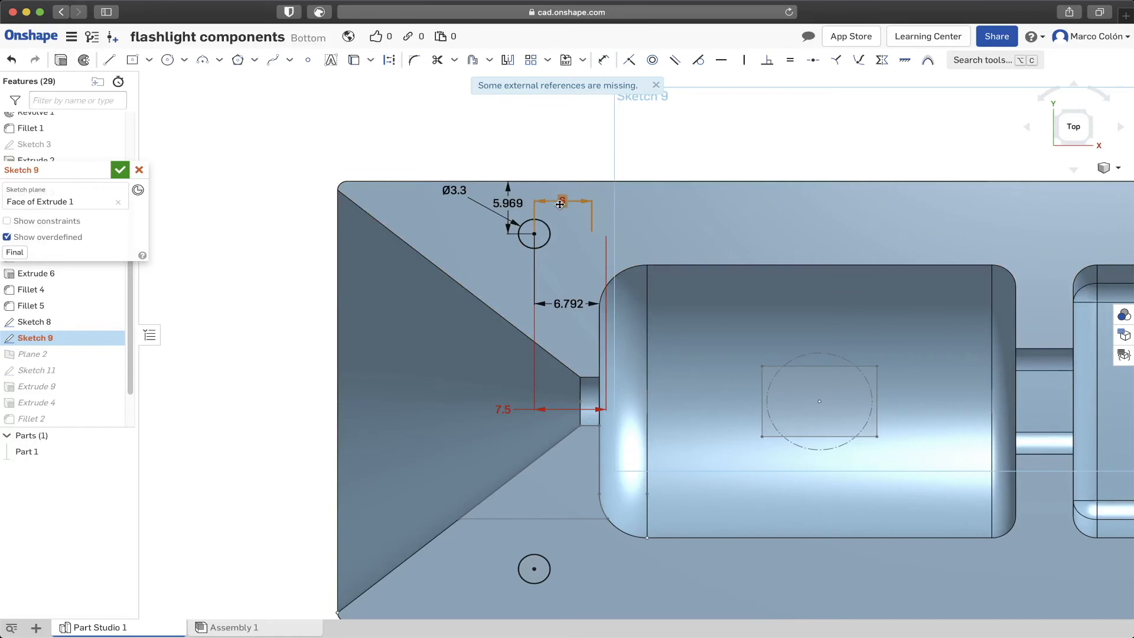
right_click(561, 202)
click(739, 162)
right_click(562, 201)
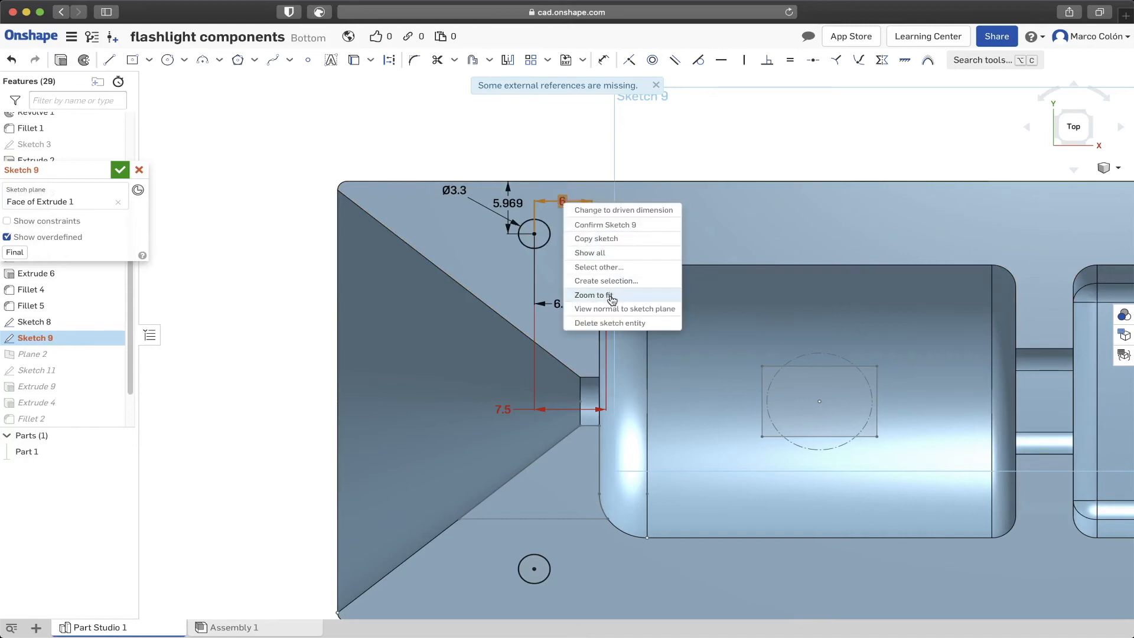
click(618, 323)
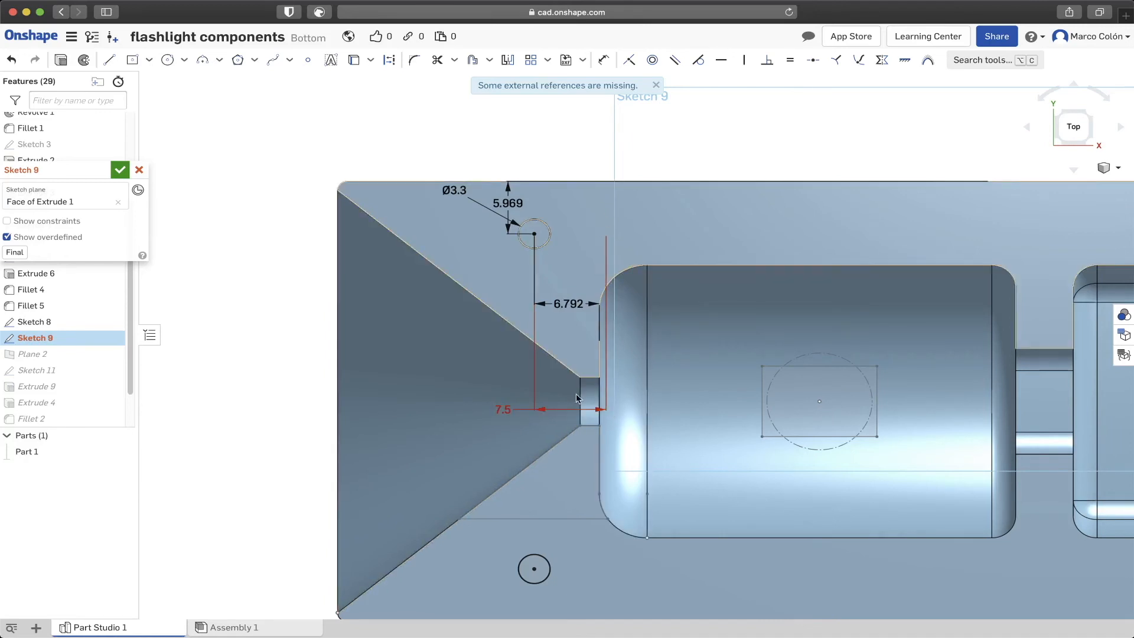
right_click(507, 408)
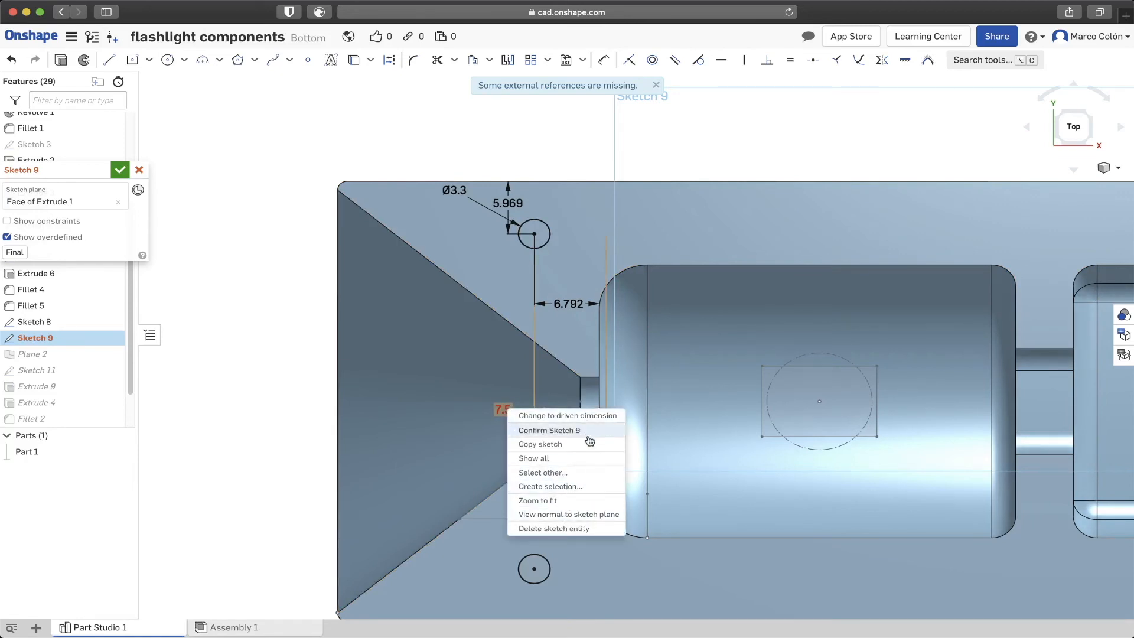
click(582, 528)
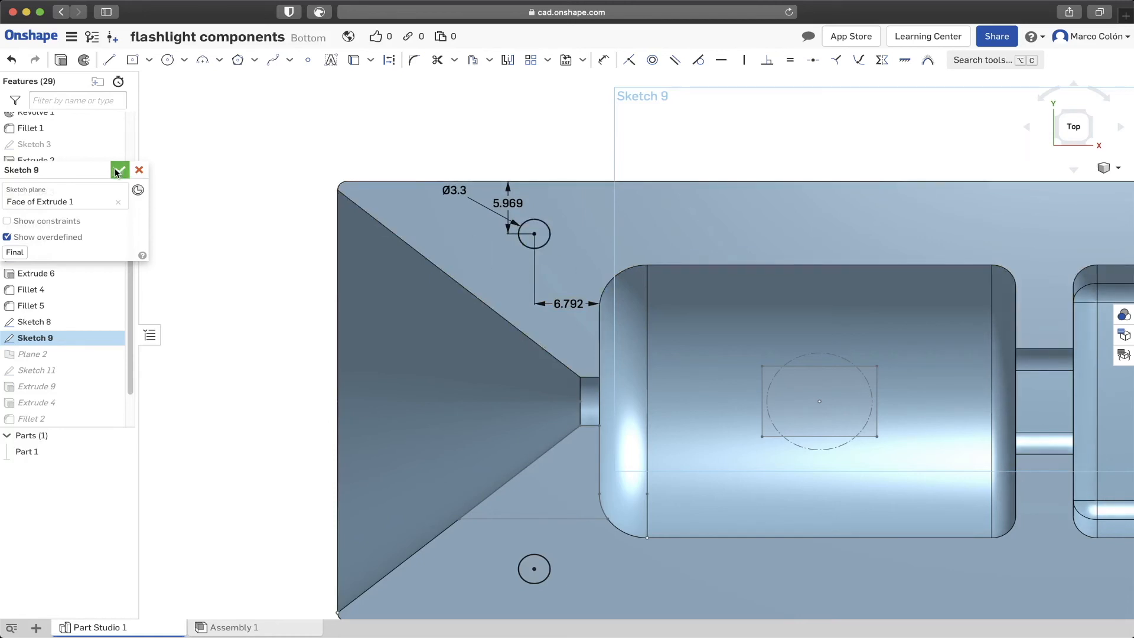
- Extrude the two 3.3 mm circles of Sketch 9 as a removal 4.2 mm deep into the part
click(53, 61)
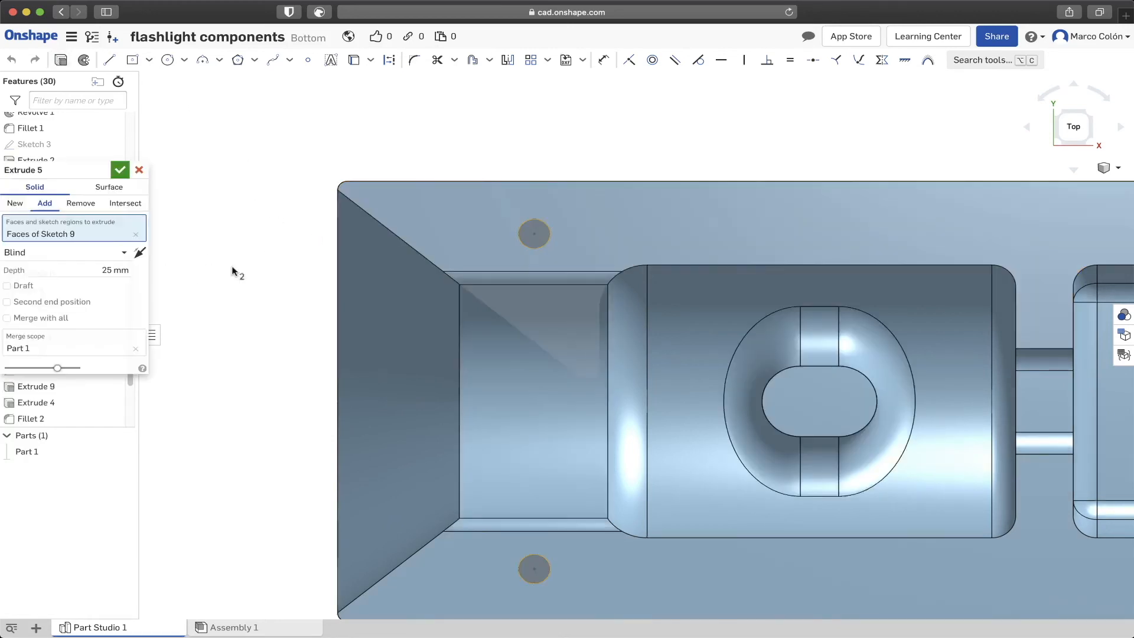
click(68, 204)
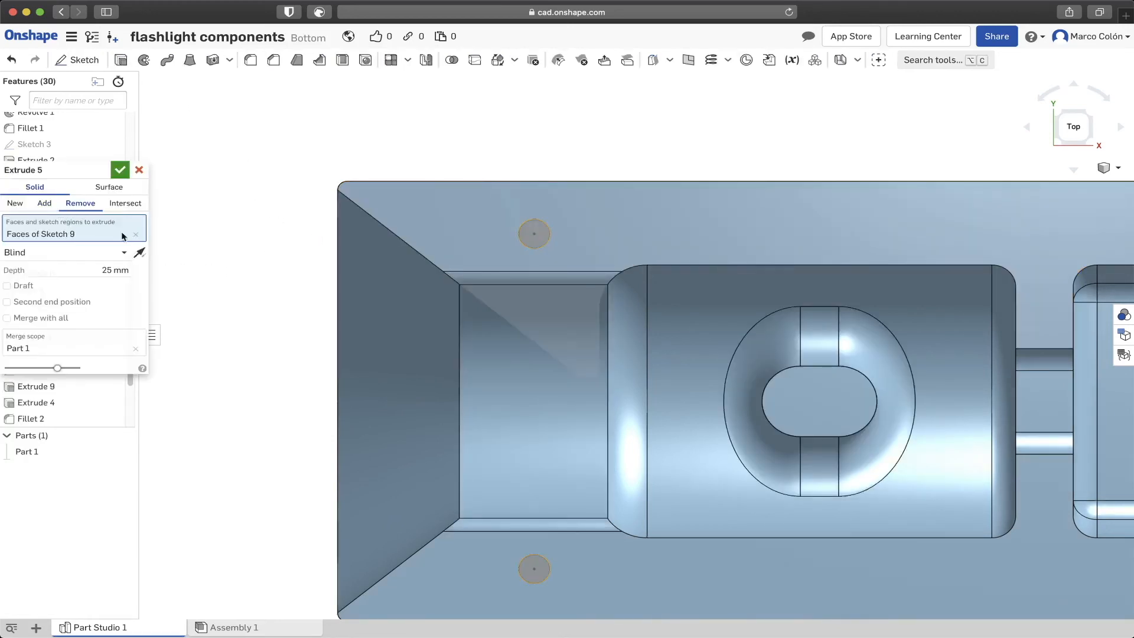
click(100, 270)
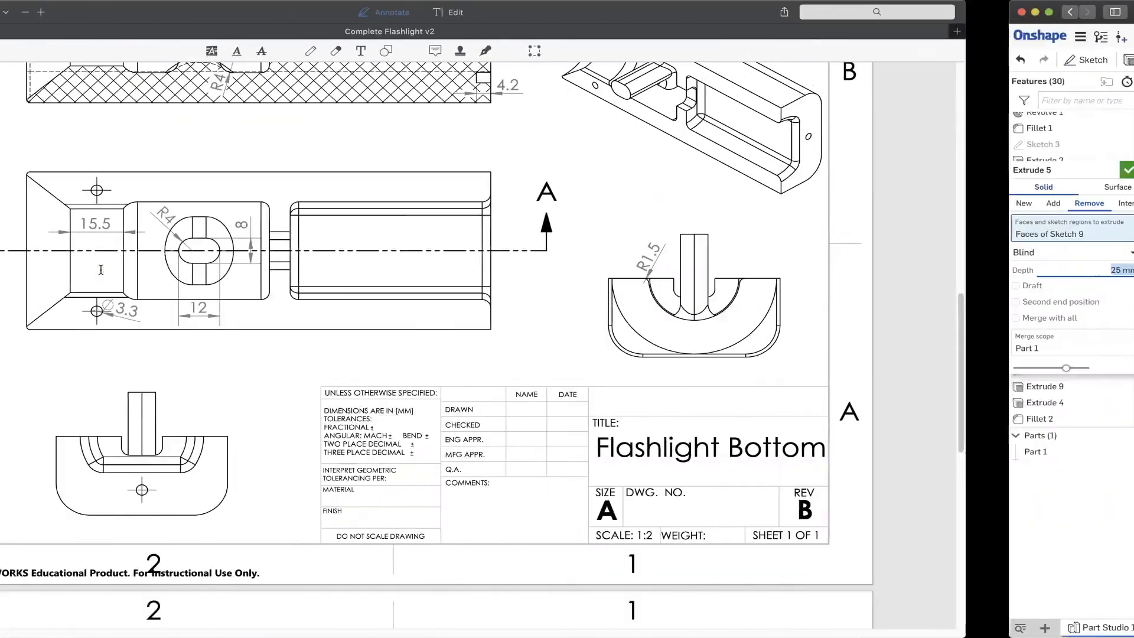
ctrl+scroll(203, 279, up, 5)
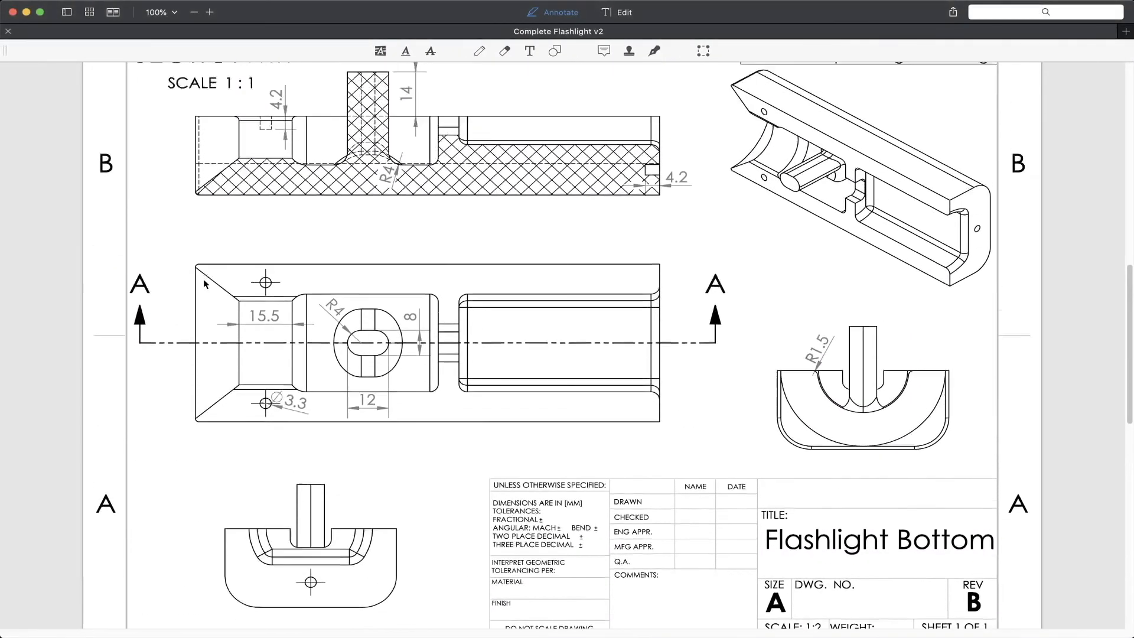
scroll(203, 280, down, 4)
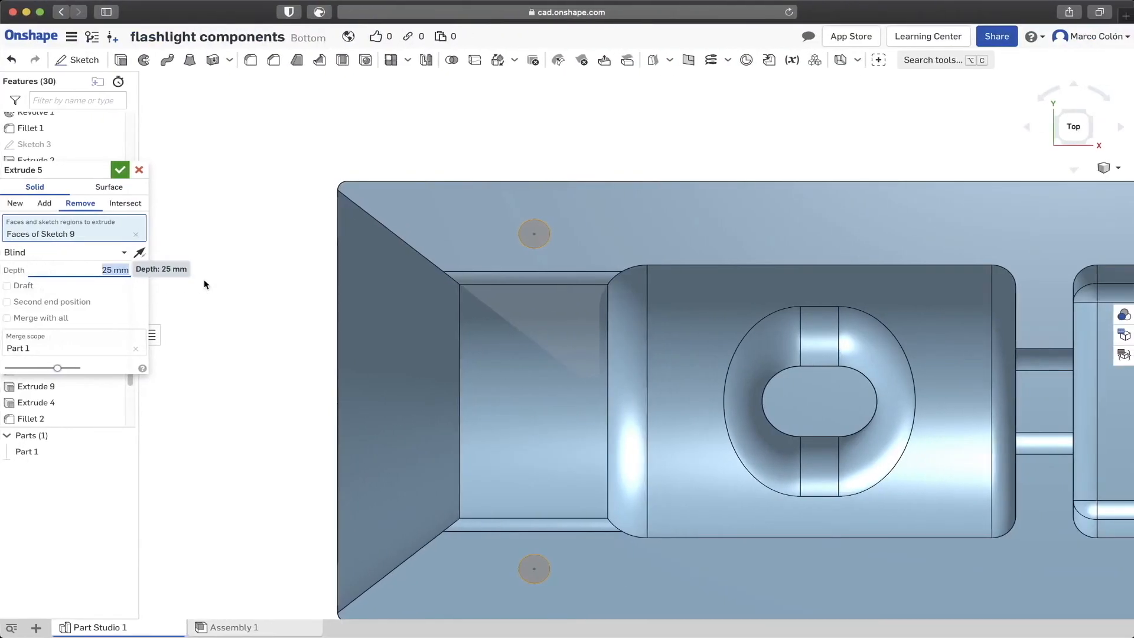
text(4.2)
key(Return)
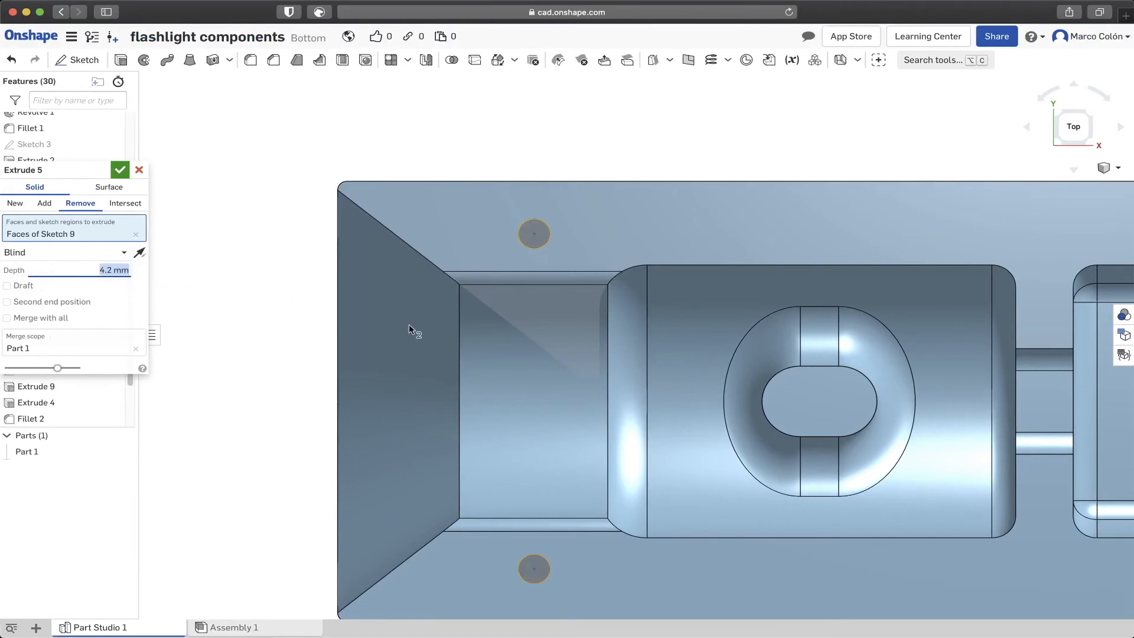
right_drag(369, 363, 369, 322)
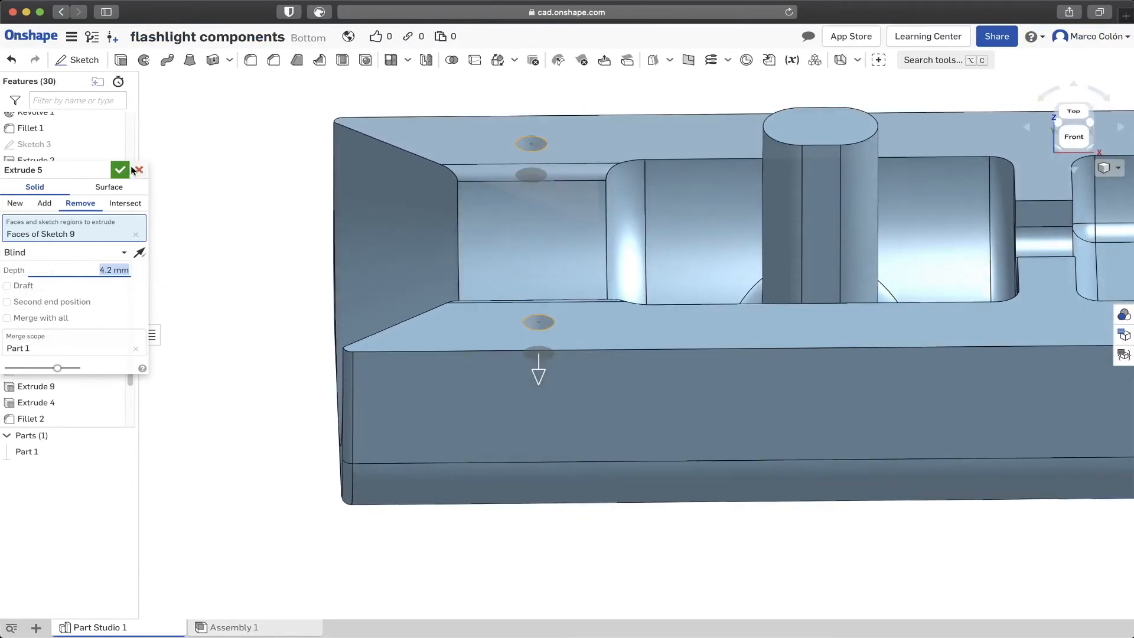
click(124, 170)
- Open the version history, switch to the Top workspace to view its part, and return to the Bottom workspace
scroll(531, 315, down, 5)
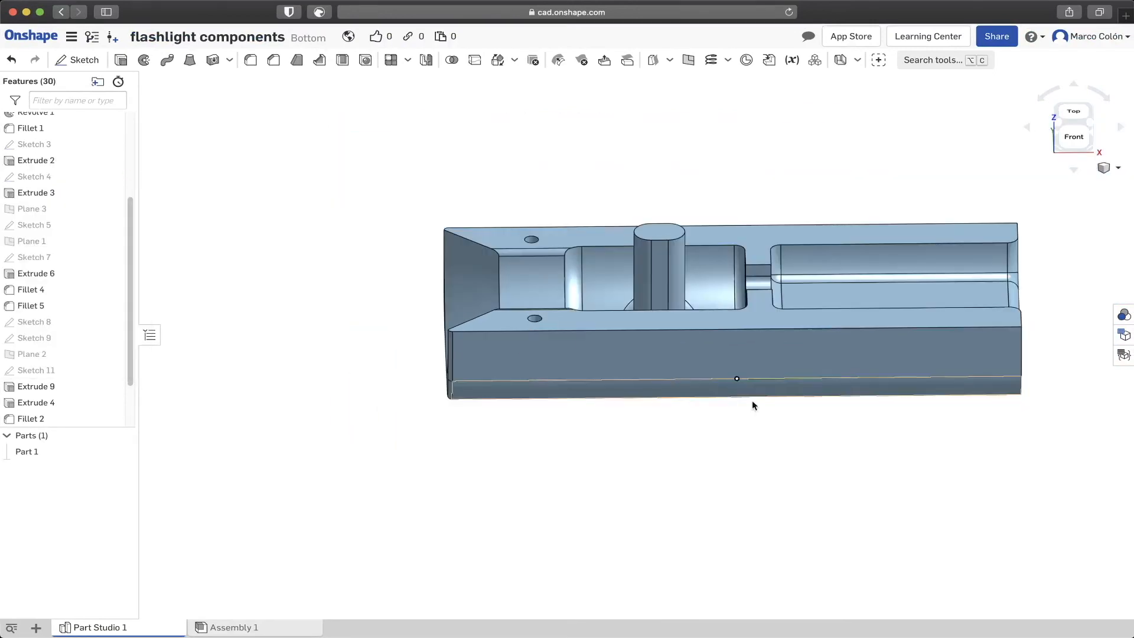
middle_drag(807, 432, 582, 412)
right_drag(818, 426, 817, 455)
middle_drag(552, 432, 700, 463)
right_drag(699, 459, 650, 455)
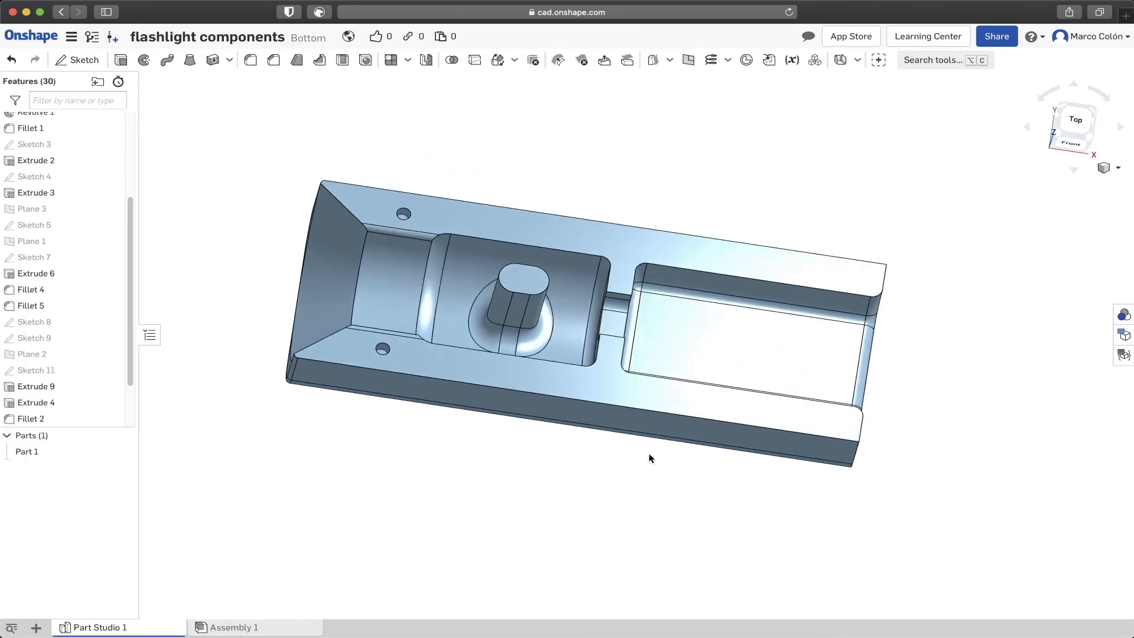
click(91, 36)
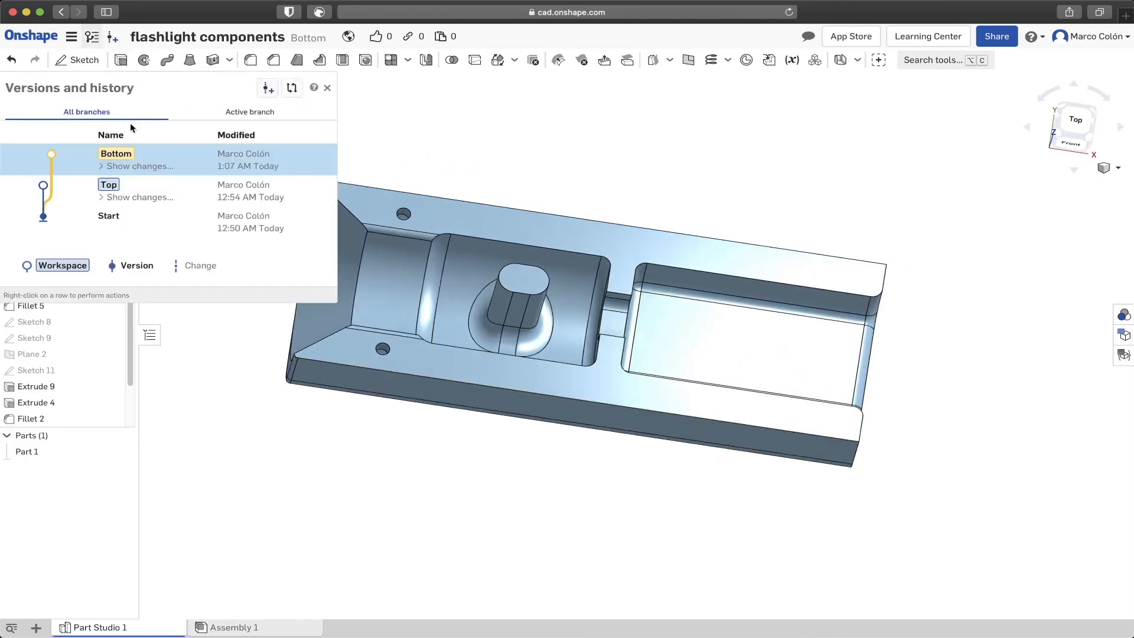
click(181, 200)
scroll(896, 391, down, 5)
right_drag(721, 407, 758, 504)
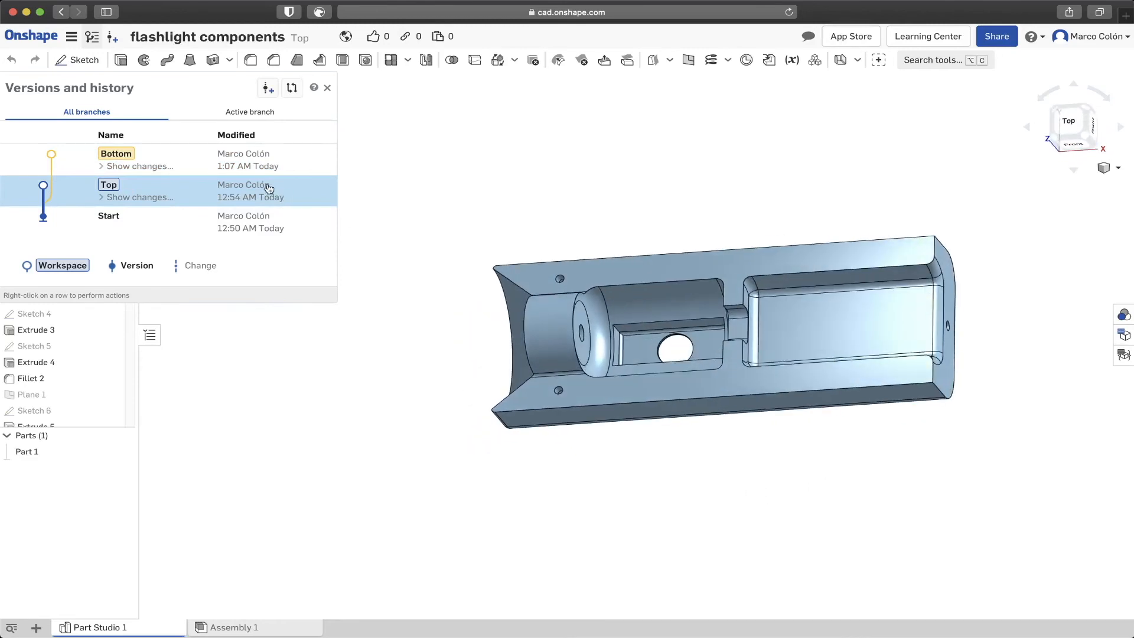
click(166, 152)
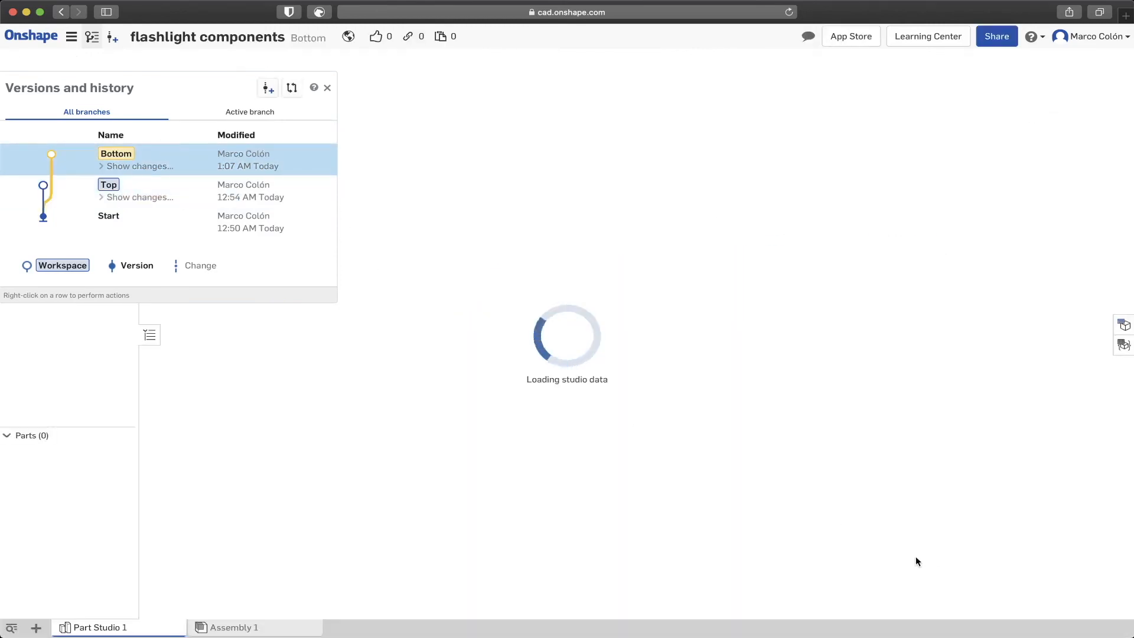
right_drag(647, 477, 759, 430)
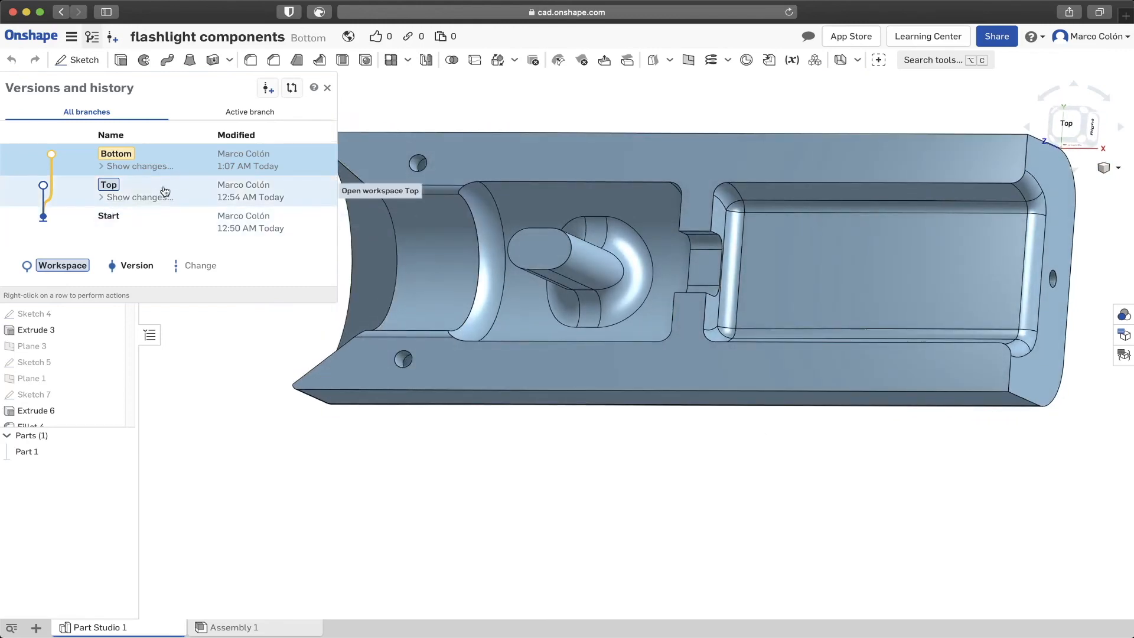
right_click(157, 224)
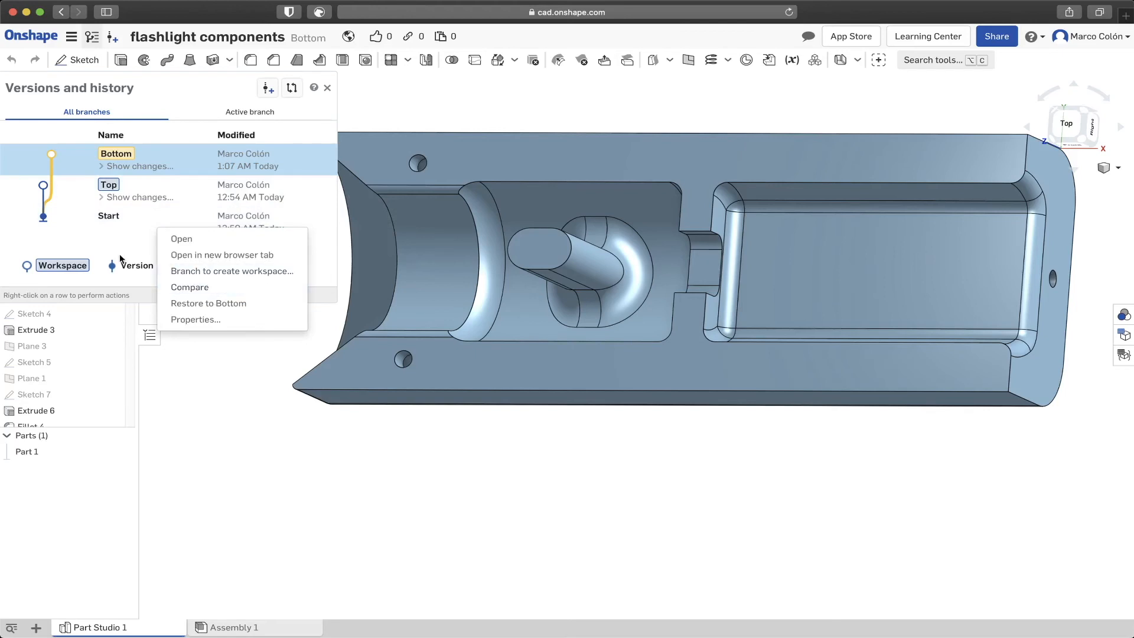
click(87, 243)
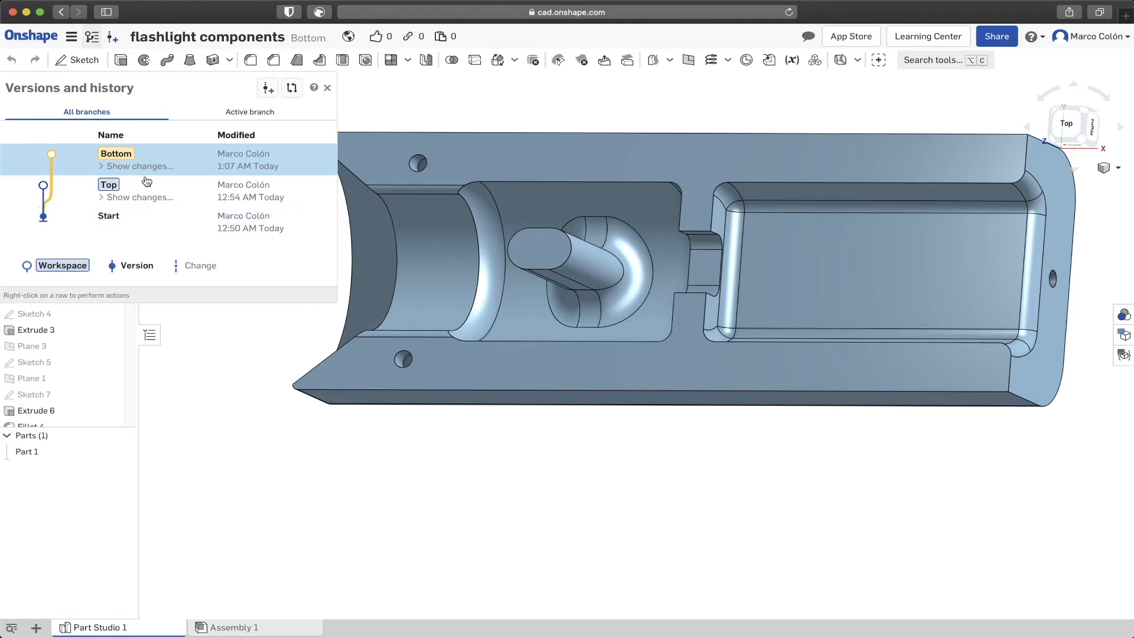
right_click(186, 189)
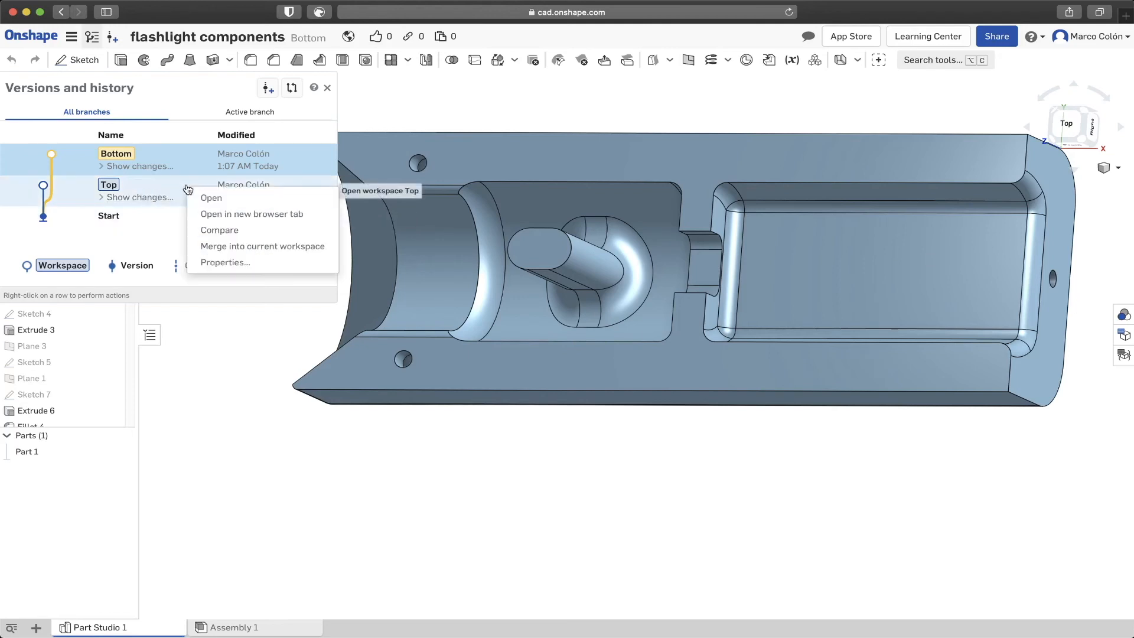
click(145, 189)
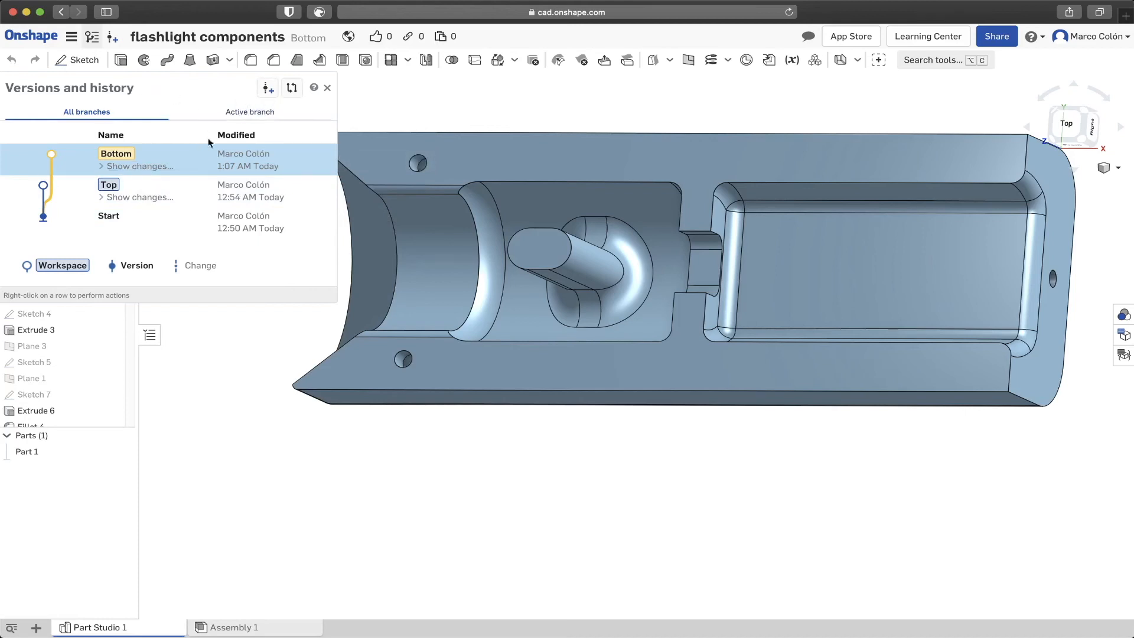
- Switch to the Top workspace, close the version history, and fit the whole part in view
click(178, 195)
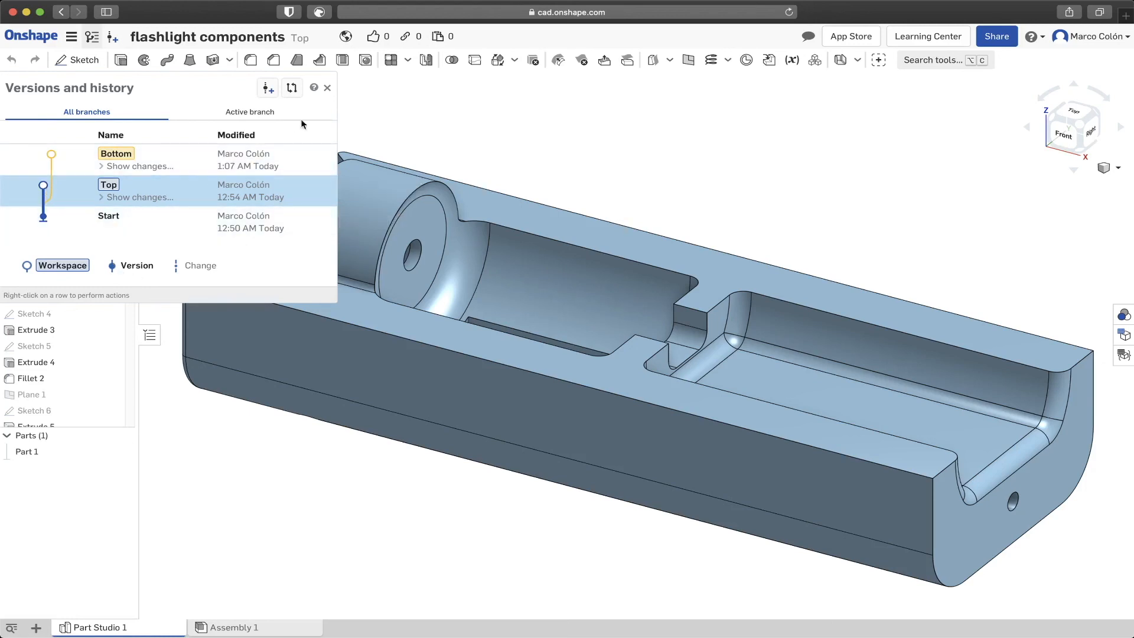
click(473, 89)
key(f)
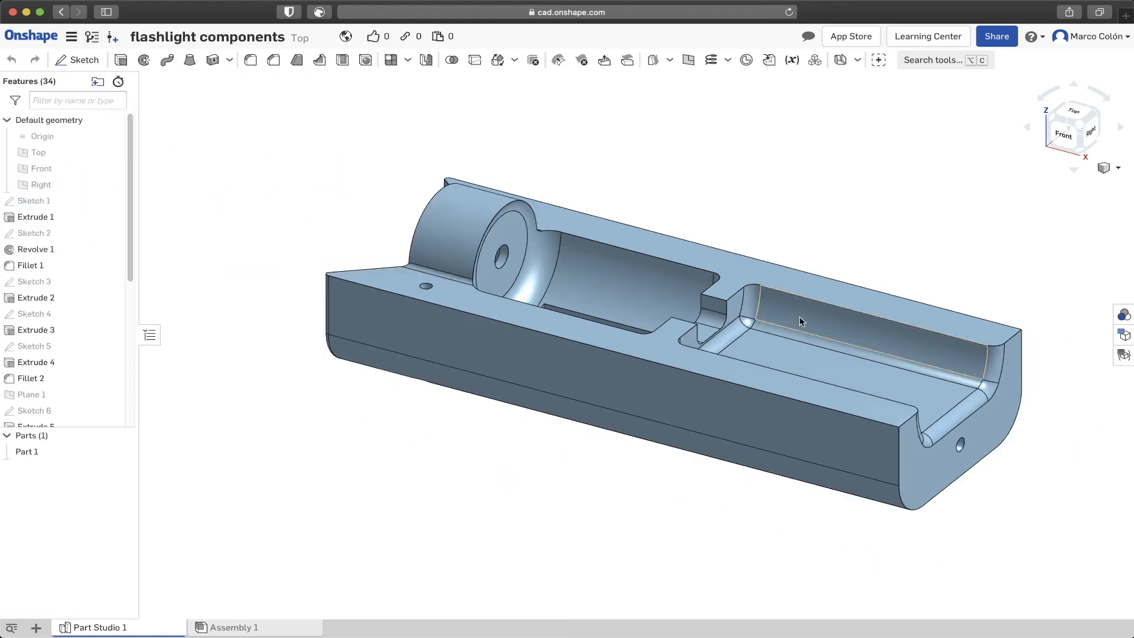
scroll(780, 332, right, 5)
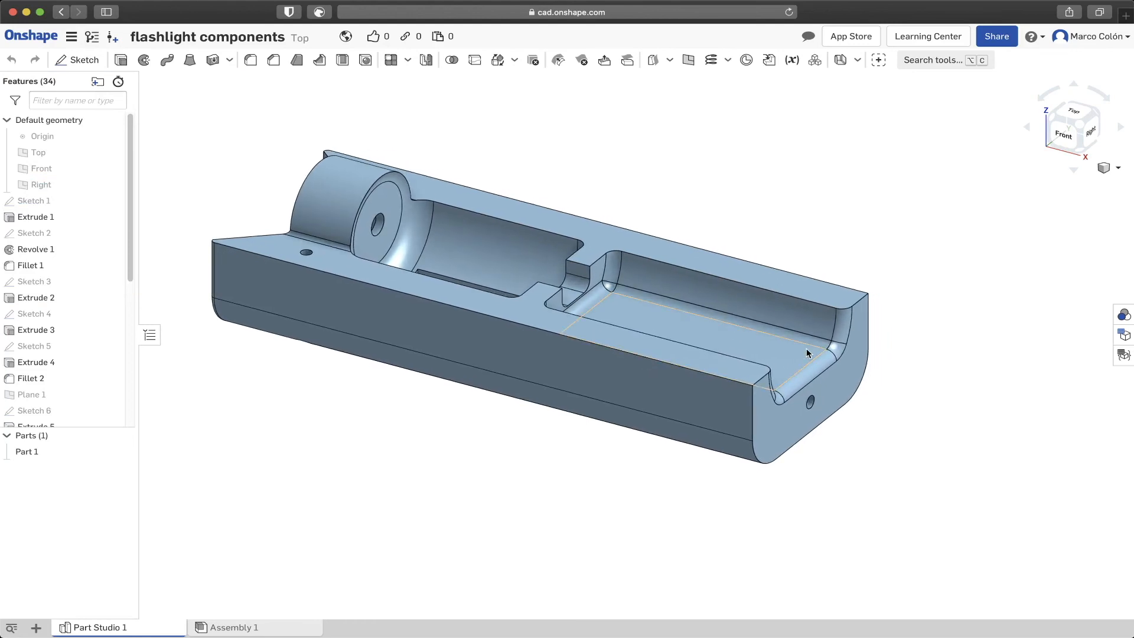
right_drag(807, 197, 779, 221)
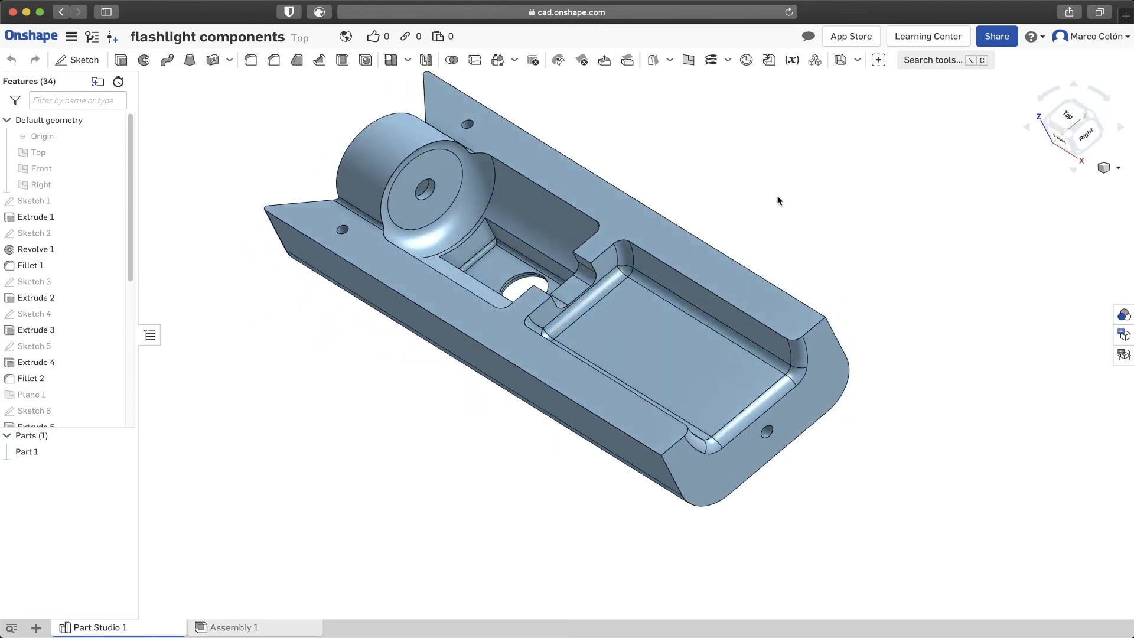
- Switch to the Complete Flashlight v2 drawing and examine the Flashlight Cap sheet's views and dimensions, comparing it with the Top and Bottom sheets
key(ctrl+Left)
scroll(766, 274, down, 10)
scroll(696, 273, up, 3)
scroll(683, 371, down, 3)
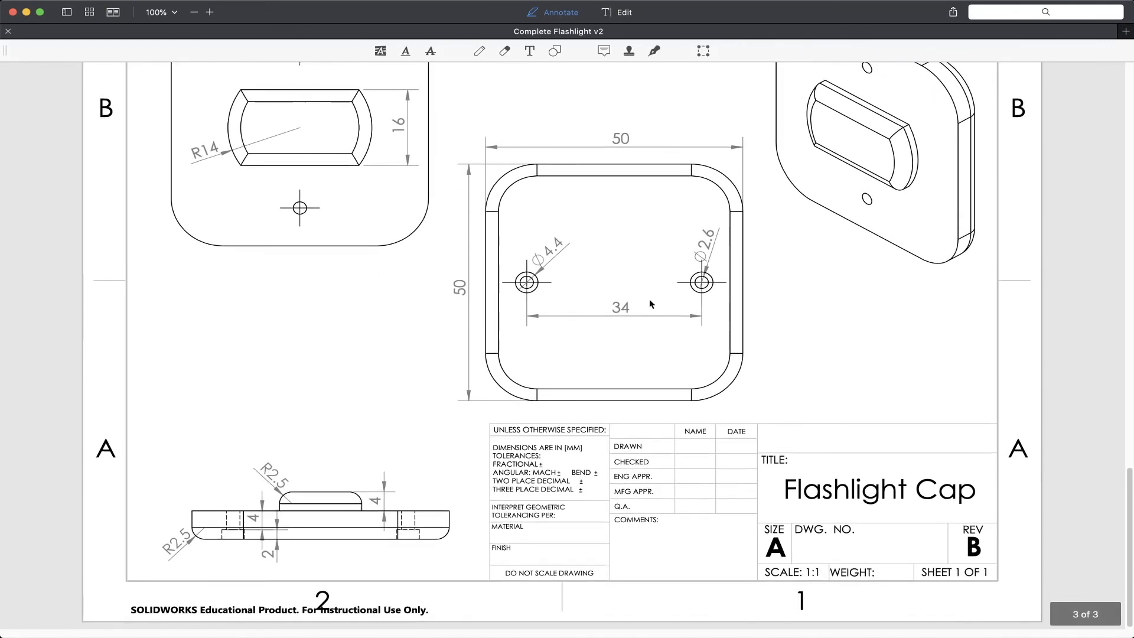
scroll(668, 266, up, 5)
scroll(668, 268, down, 5)
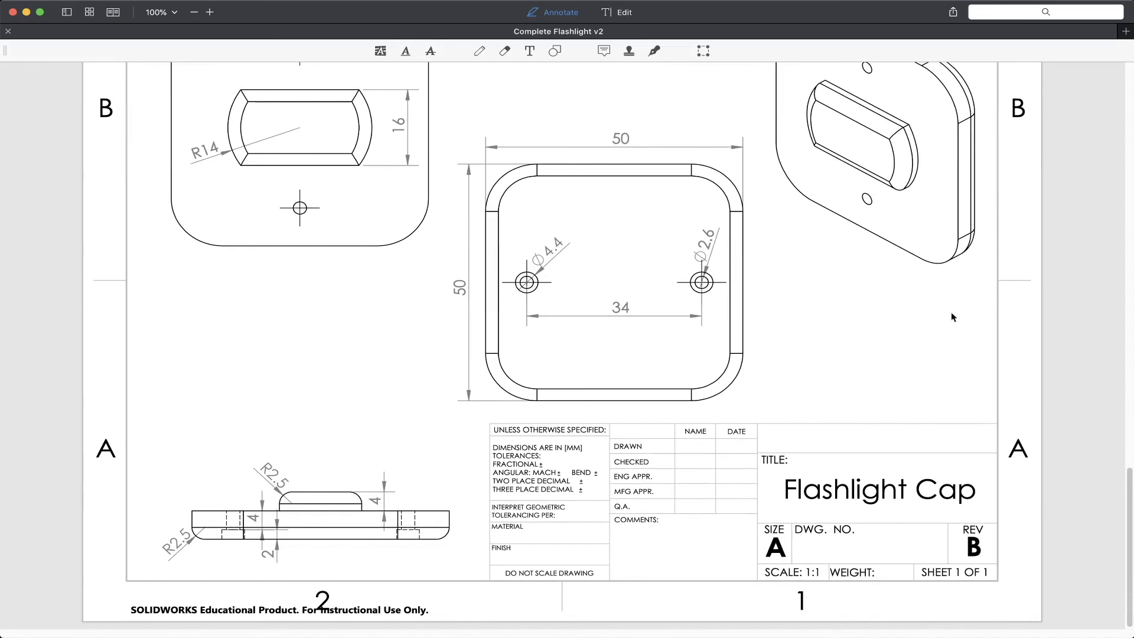
scroll(986, 322, up, 5)
scroll(986, 322, up, 10)
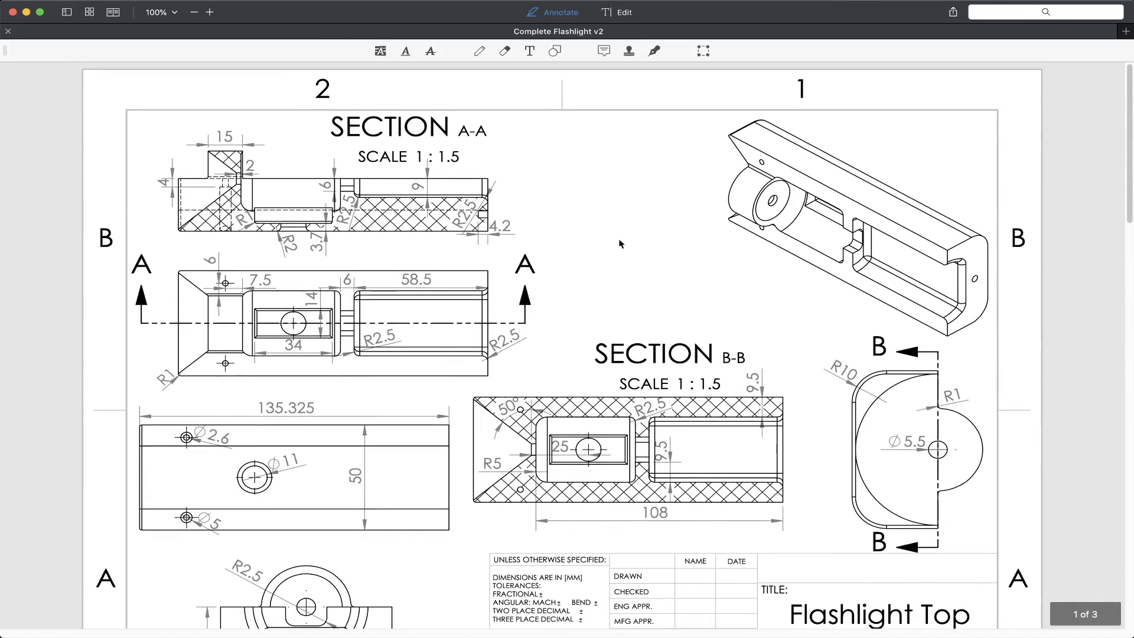
scroll(620, 243, down, 3)
scroll(620, 243, down, 20)
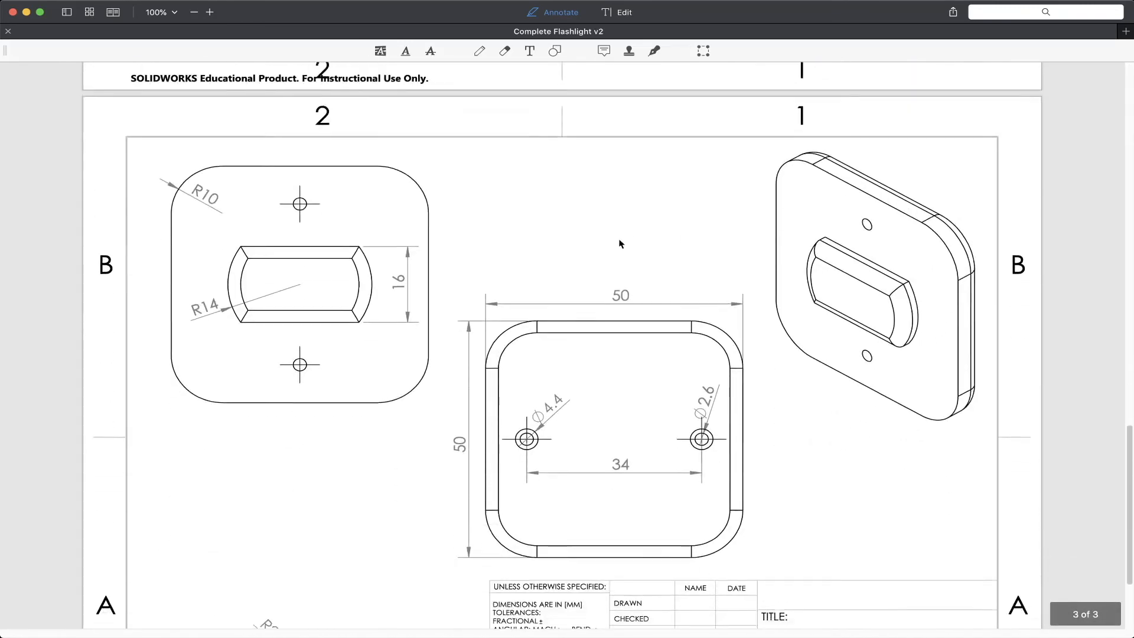
scroll(620, 243, down, 3)
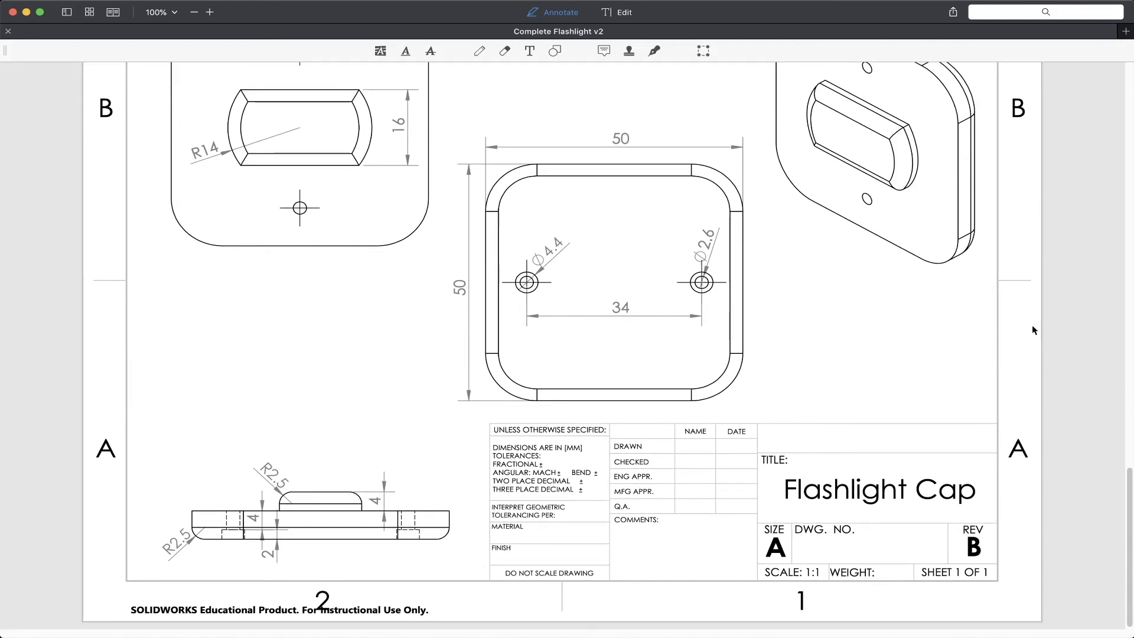
scroll(1032, 327, up, 5)
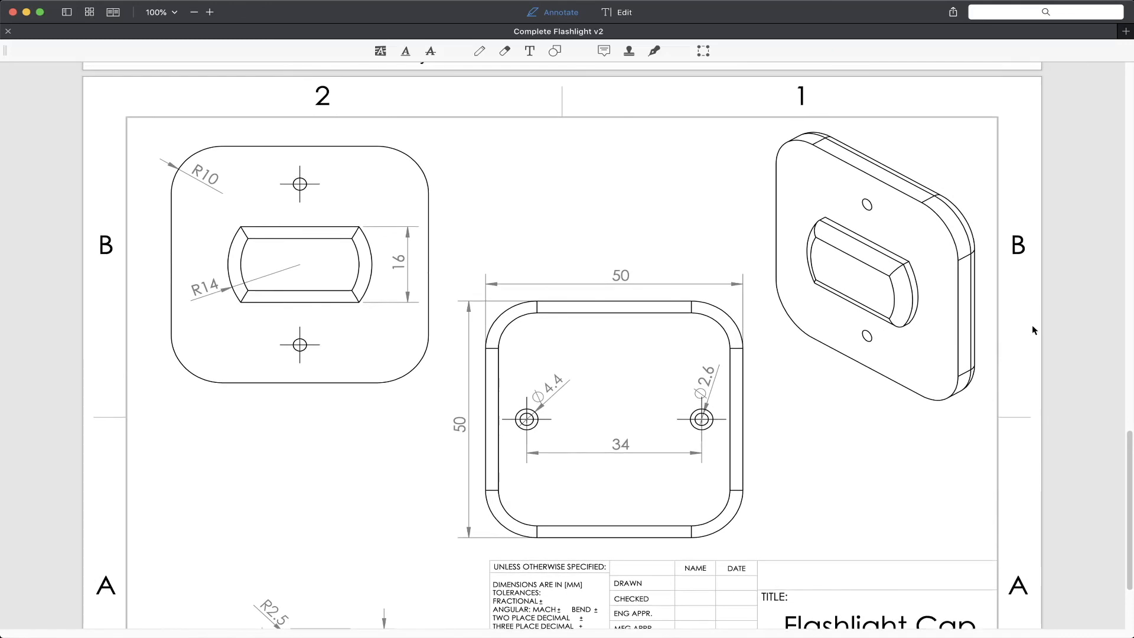
scroll(1033, 329, up, 10)
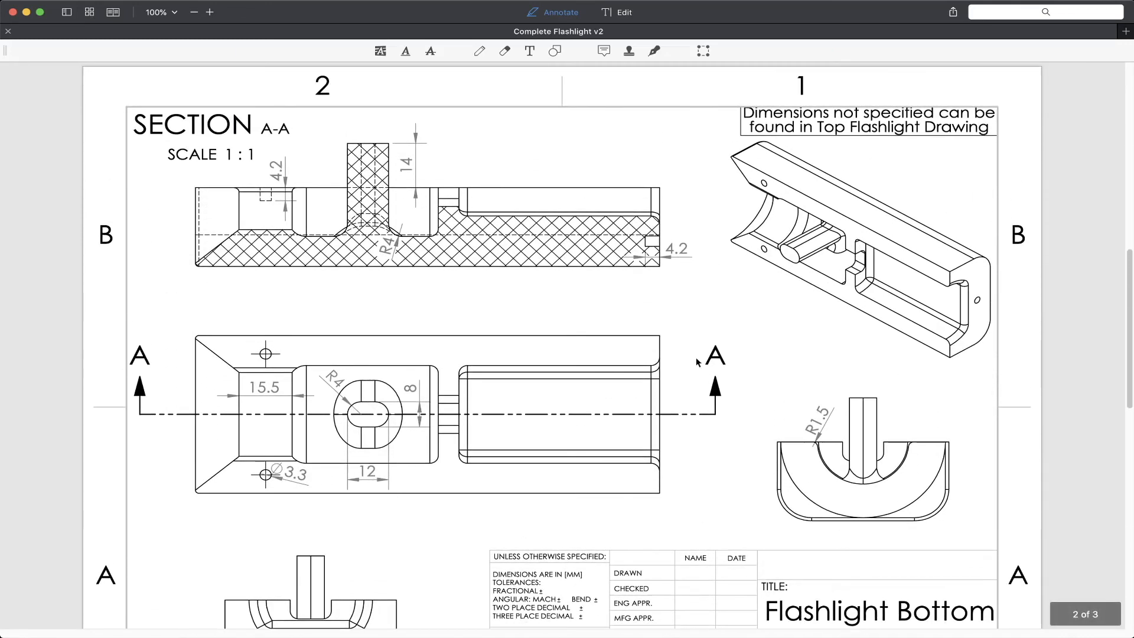
scroll(696, 362, up, 20)
scroll(663, 218, down, 20)
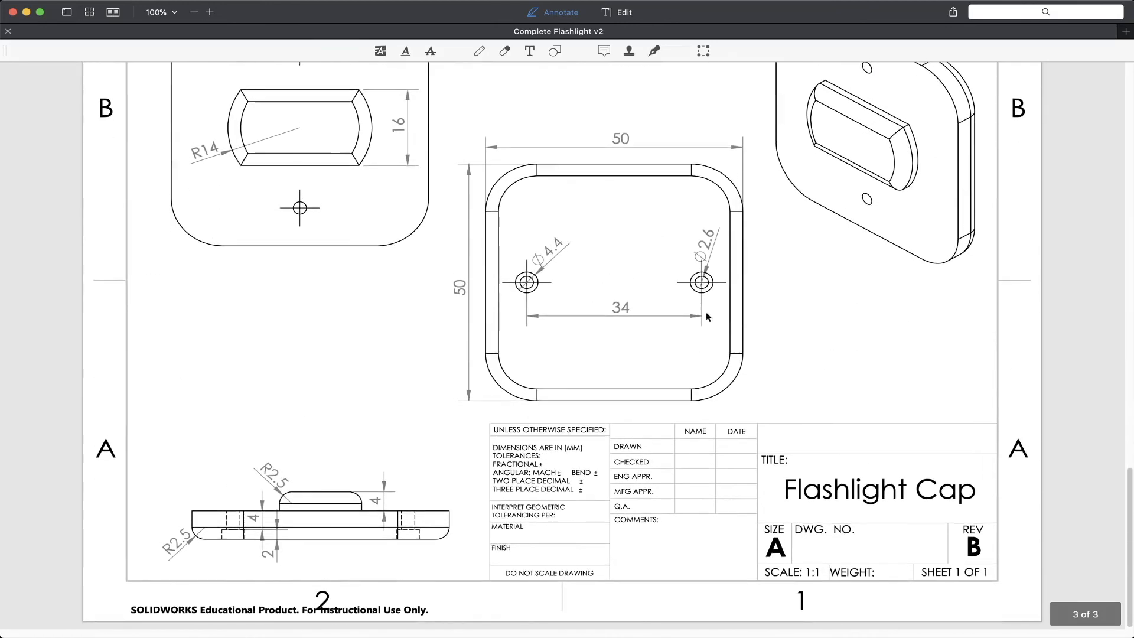
scroll(706, 313, up, 3)
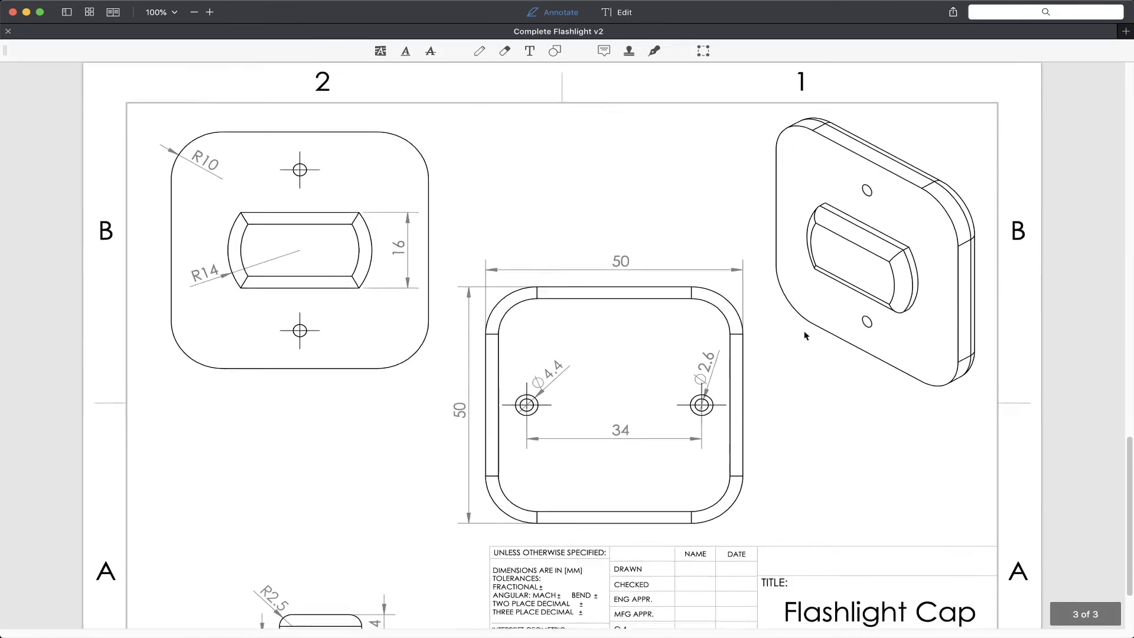
scroll(804, 335, down, 3)
scroll(804, 334, up, 1)
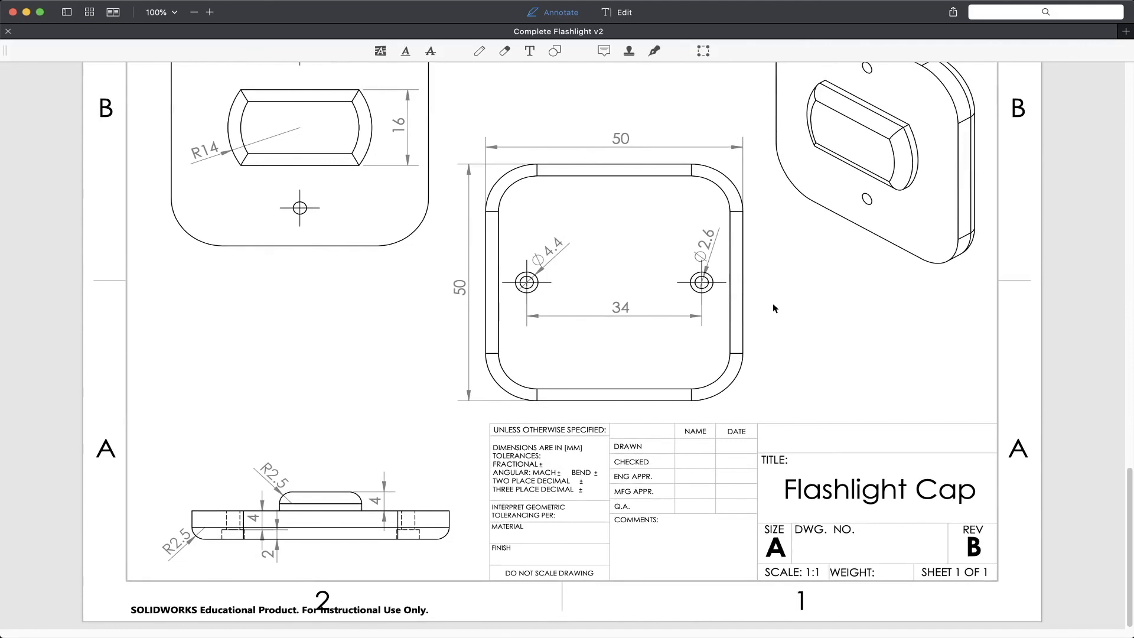
key(ctrl+Right)
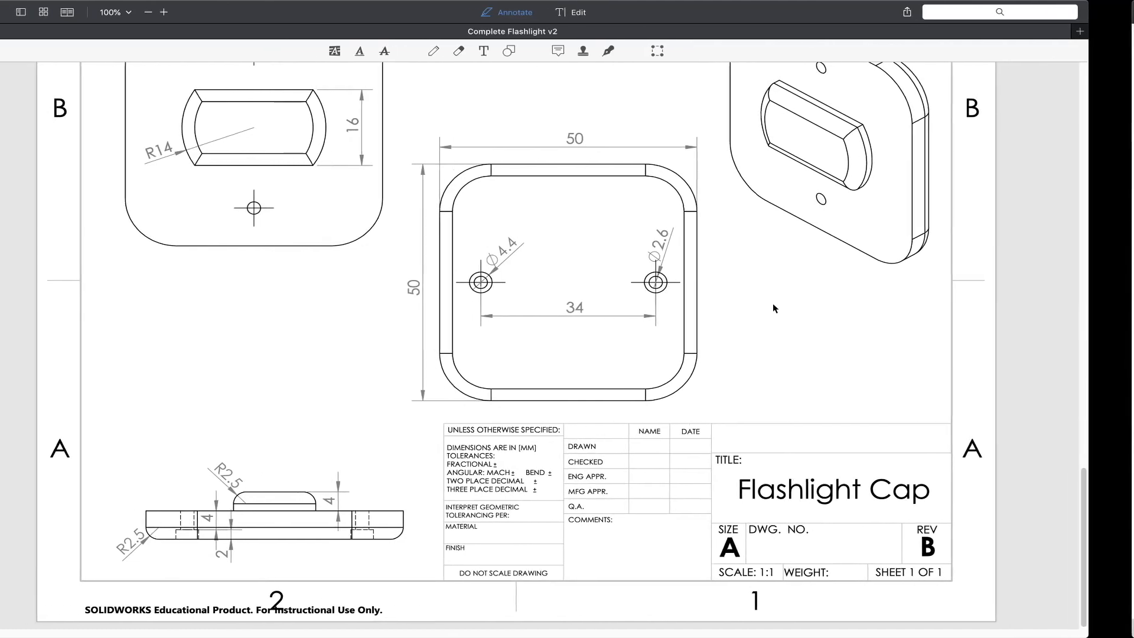